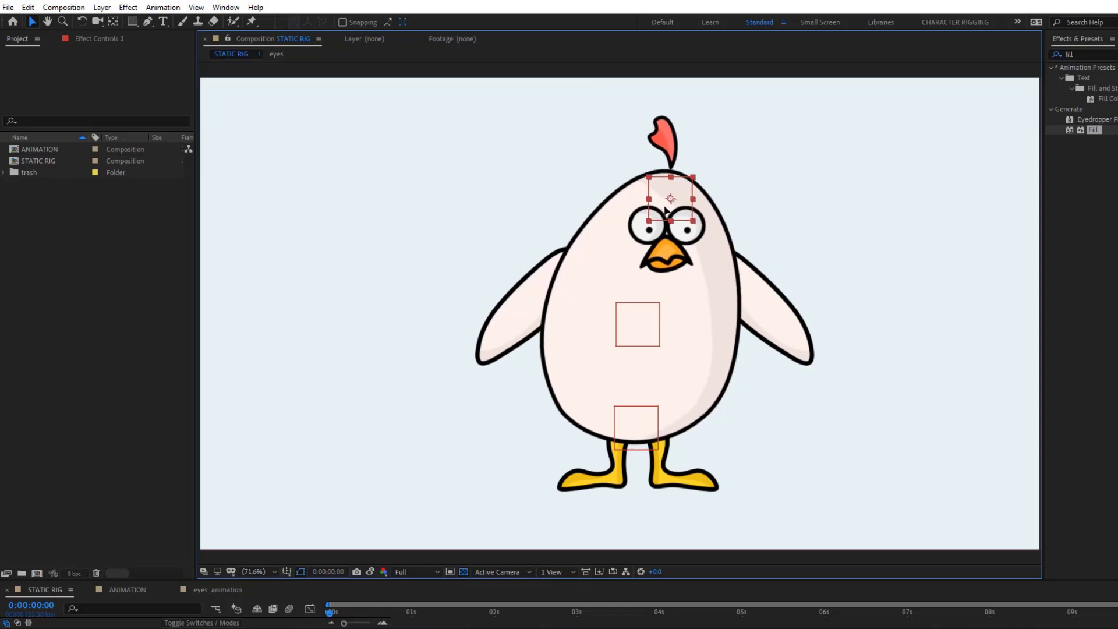
Drag the chest, head and hip nulls to lean, tilt and stretch the chicken rig.
{"action": "mouse_move", "coordinate": [647, 311]}
{"action": "left_mouse_down"}
{"action": "mouse_move", "coordinate": [653, 282]}
{"action": "mouse_move", "coordinate": [638, 281]}
{"action": "mouse_move", "coordinate": [653, 274]}
{"action": "mouse_move", "coordinate": [649, 262]}
{"action": "mouse_move", "coordinate": [655, 309]}
{"action": "left_mouse_up"}
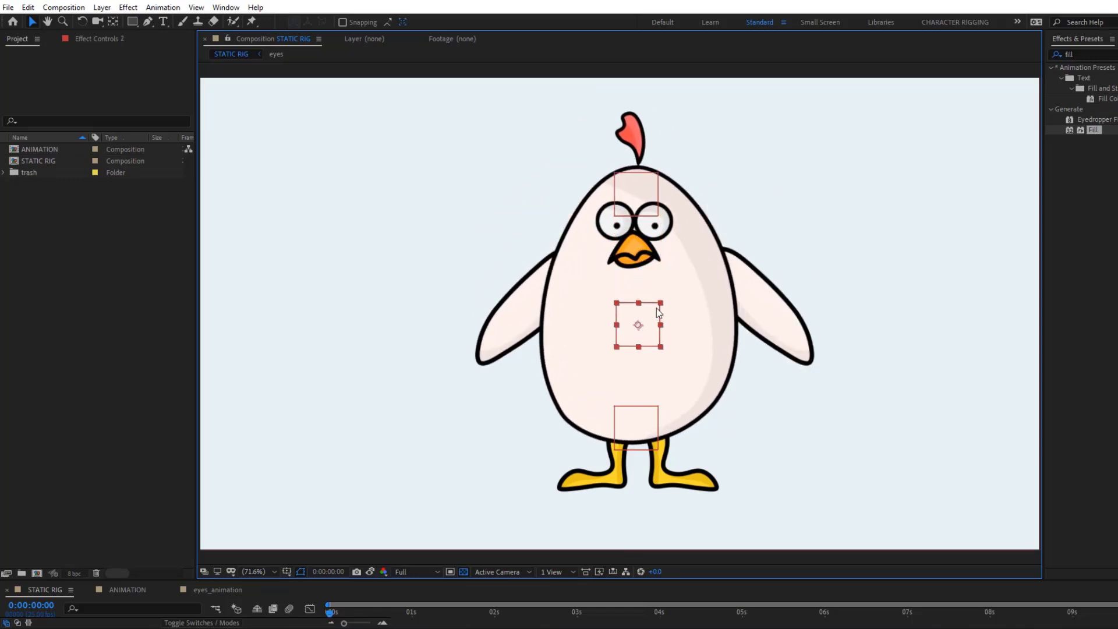
{"action": "left_click_drag", "start_coordinate": [638, 197], "coordinate": [696, 193]}
{"action": "left_click_drag", "start_coordinate": [638, 324], "coordinate": [678, 291]}
{"action": "left_click_drag", "start_coordinate": [723, 181], "coordinate": [729, 175]}
{"action": "left_click_drag", "start_coordinate": [639, 431], "coordinate": [646, 460]}
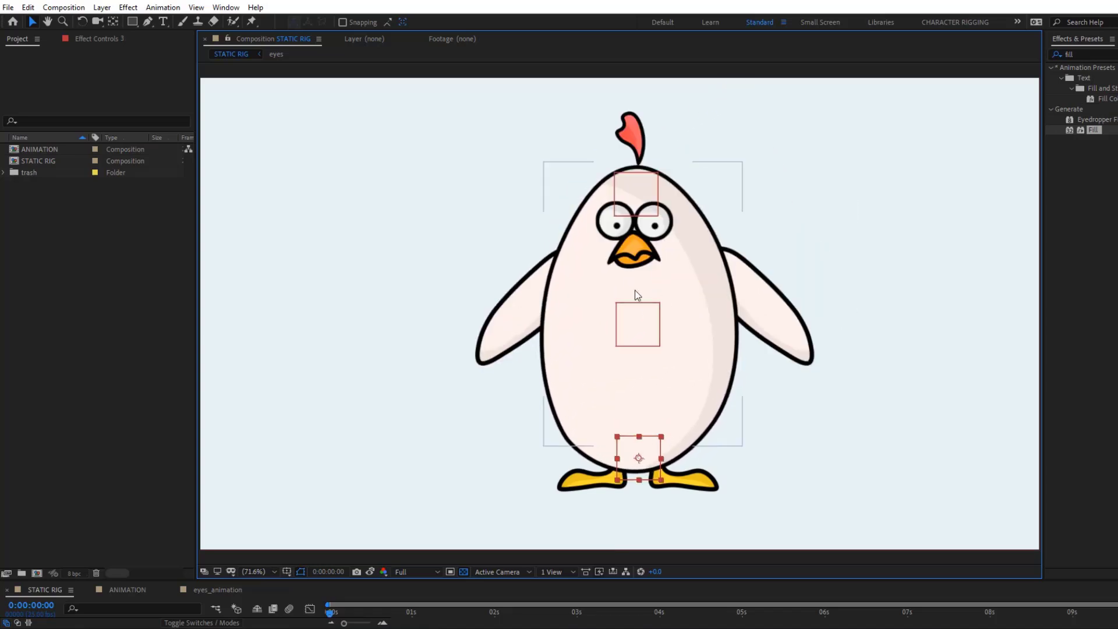
{"action": "left_click_drag", "start_coordinate": [637, 295], "coordinate": [641, 274]}
{"action": "left_click_drag", "start_coordinate": [638, 186], "coordinate": [641, 149]}
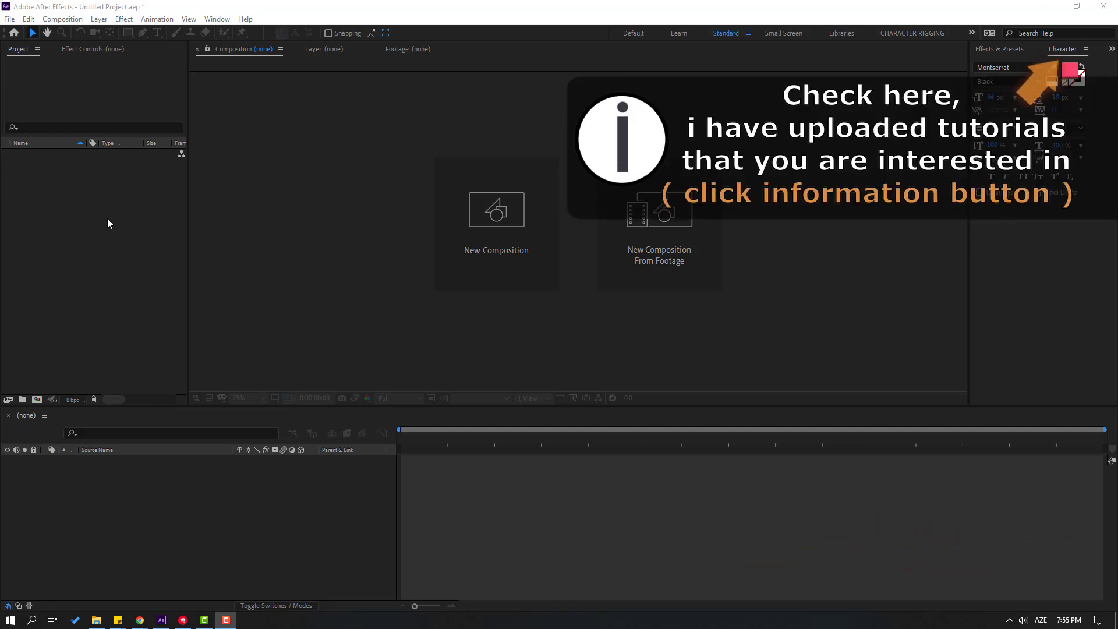
Import Character.psd as Composition - Retain Layer Sizes and confirm the import options.
{"action": "left_click", "coordinate": [77, 214]}
{"action": "right_click", "coordinate": [64, 181]}
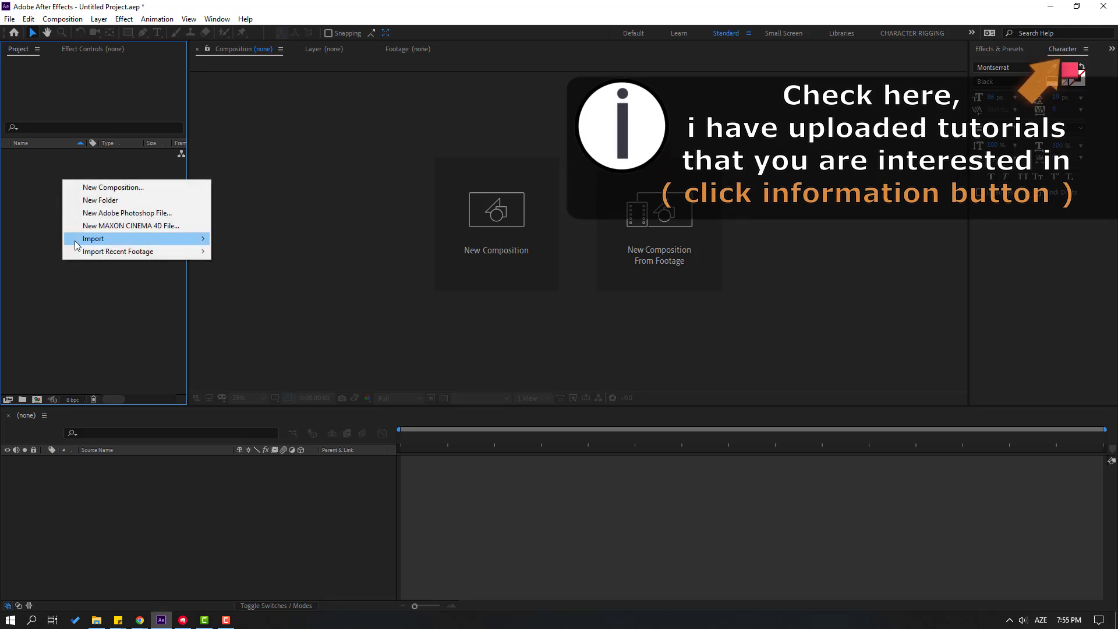
{"action": "mouse_move", "coordinate": [175, 238]}
{"action": "left_click", "coordinate": [298, 238]}
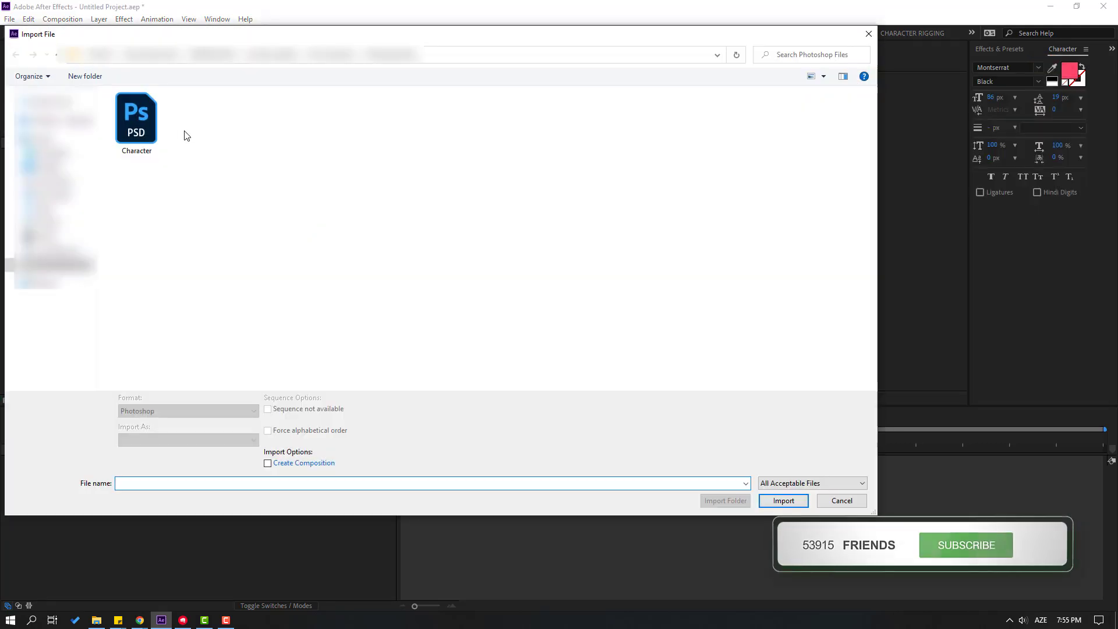
{"action": "left_click", "coordinate": [136, 144]}
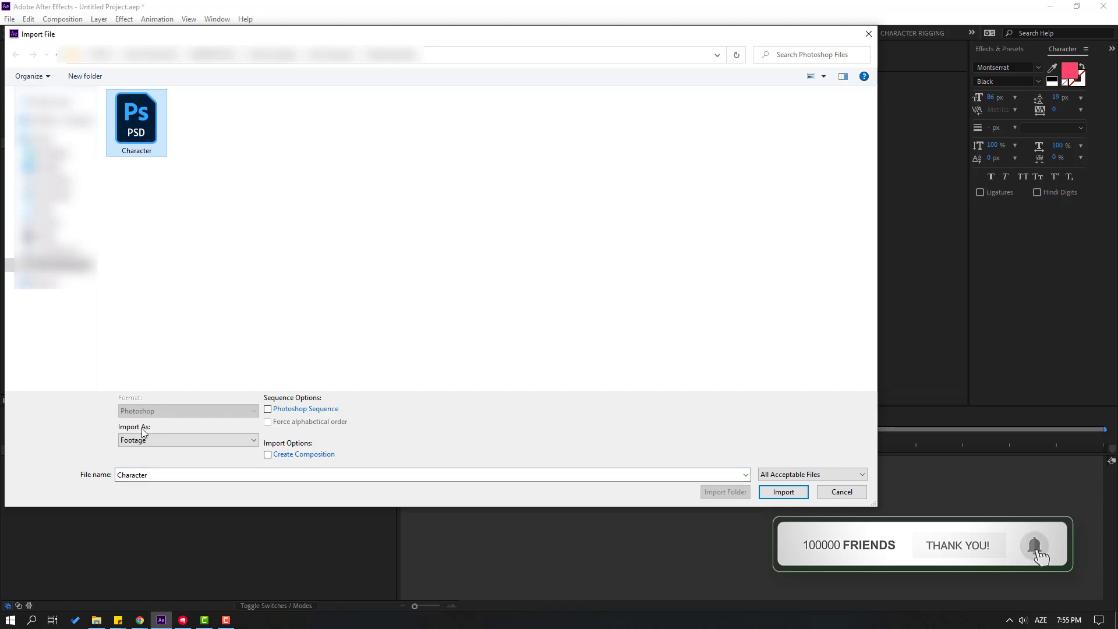
{"action": "left_click", "coordinate": [157, 444]}
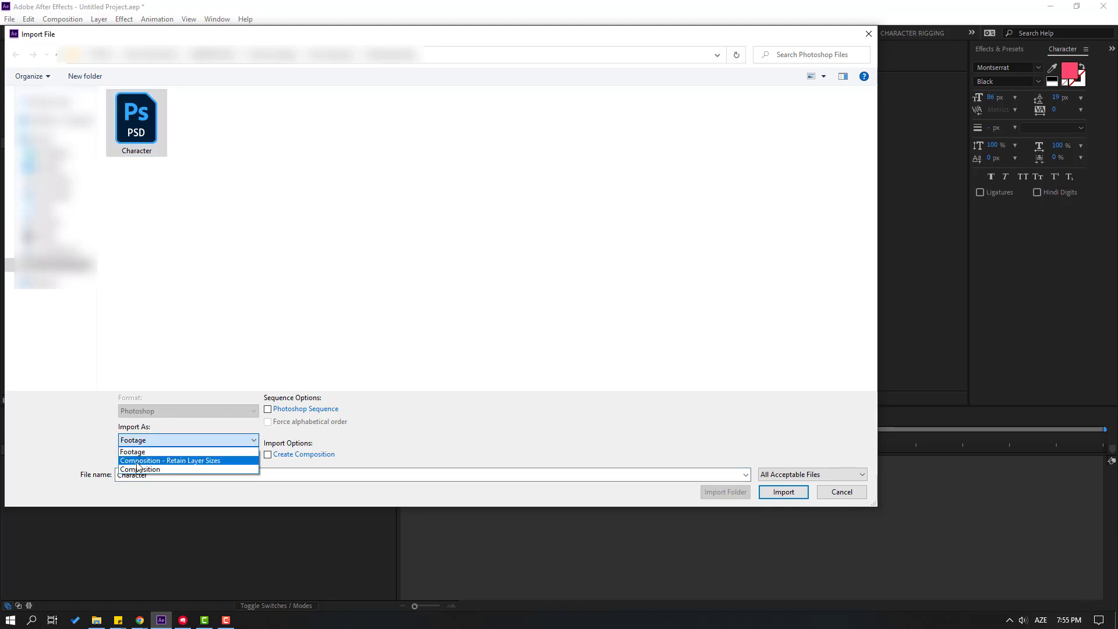
{"action": "left_click", "coordinate": [235, 462]}
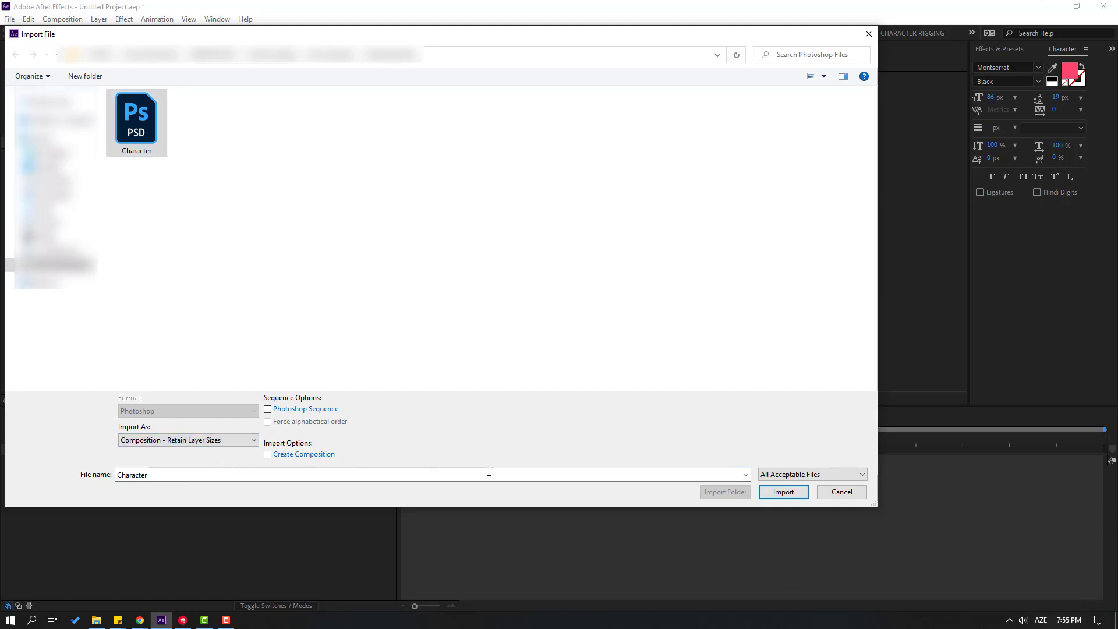
{"action": "left_click", "coordinate": [785, 492]}
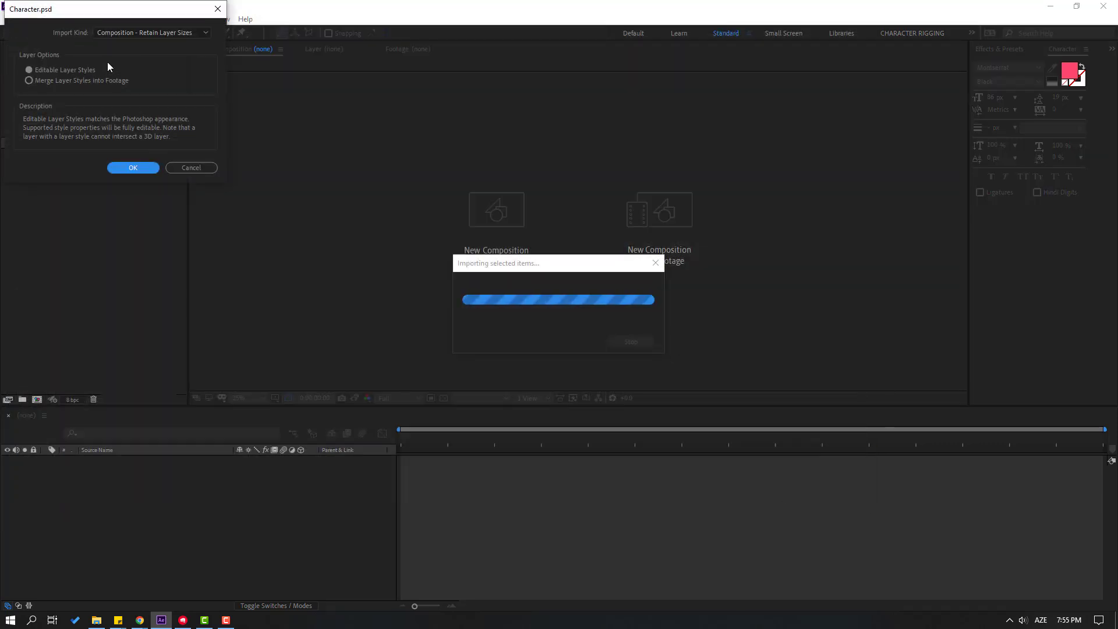
{"action": "left_click", "coordinate": [120, 34]}
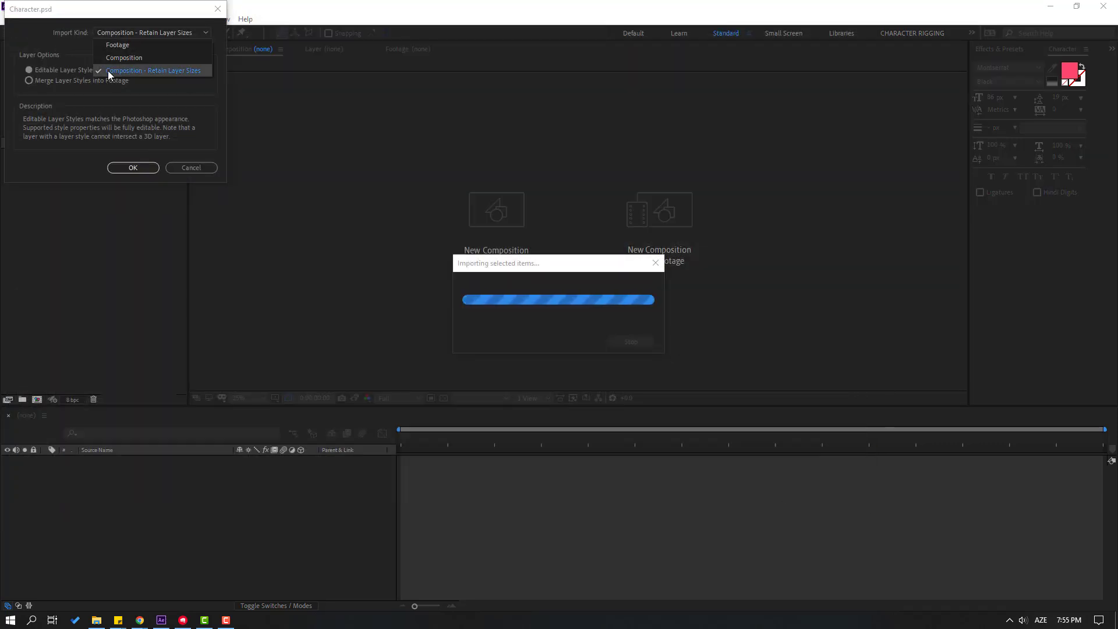
{"action": "left_click", "coordinate": [182, 71]}
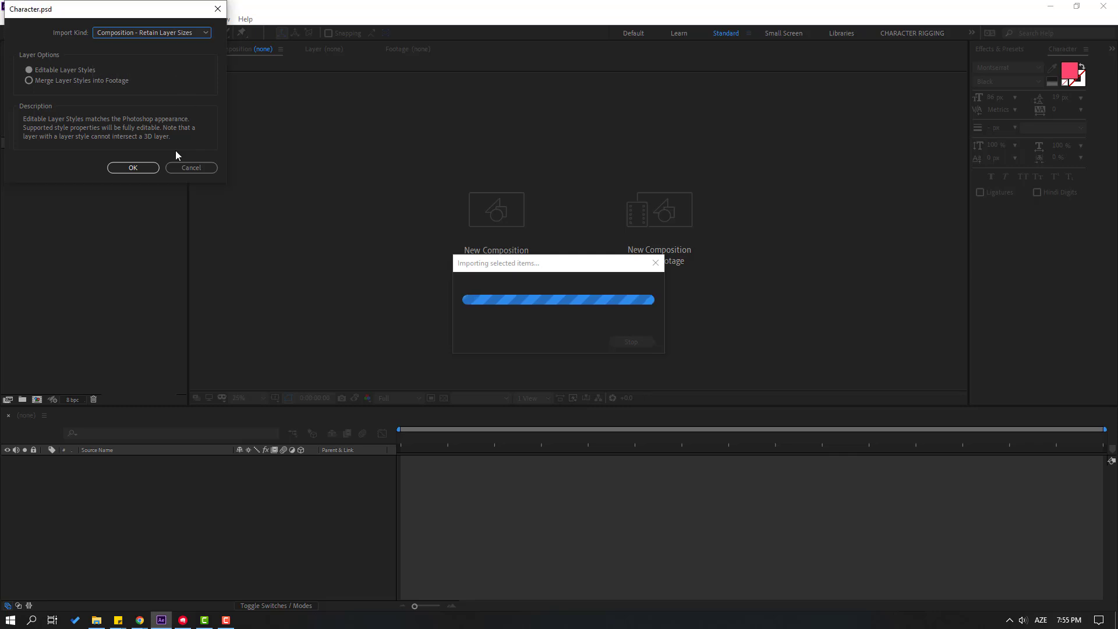
{"action": "left_click", "coordinate": [142, 167]}
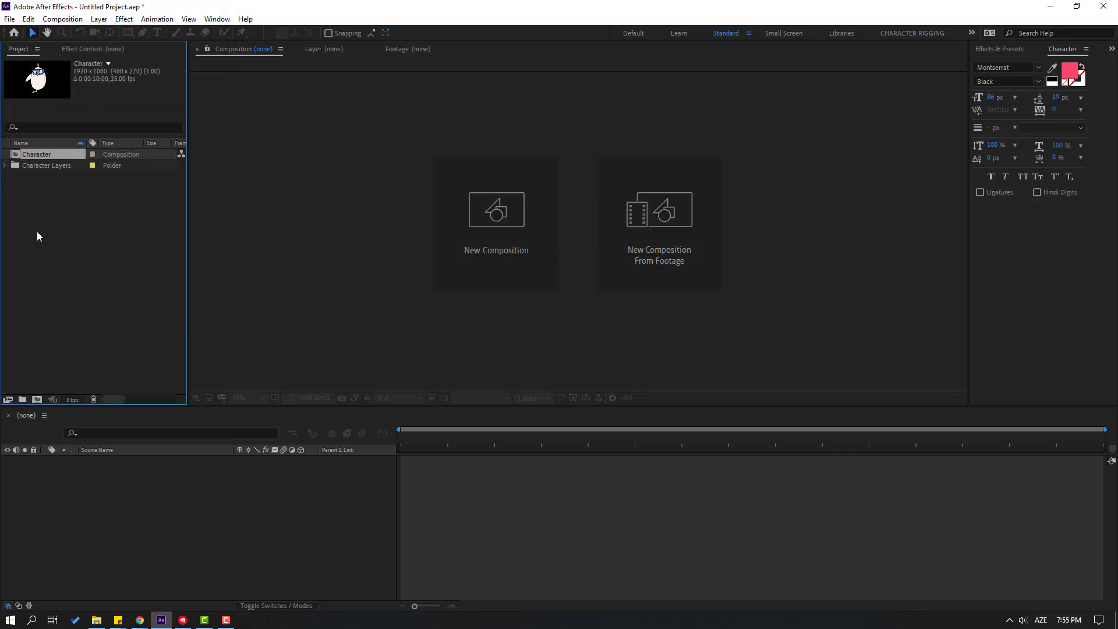
Open the Character composition and set the preview magnification to Fit up to 100%.
{"action": "double_click", "coordinate": [38, 153]}
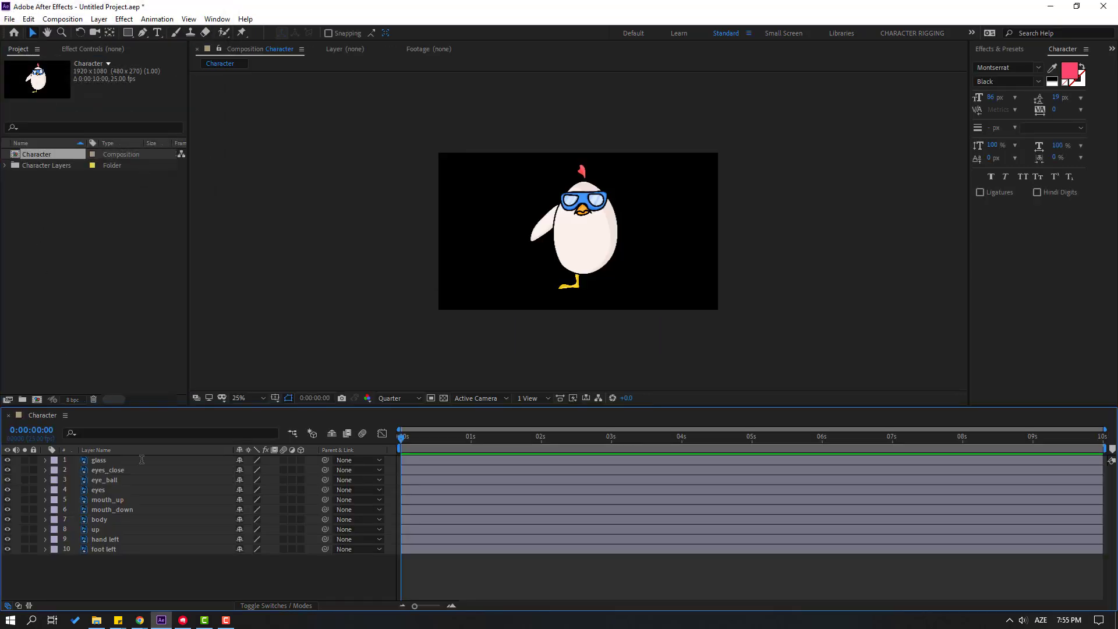
{"action": "left_click", "coordinate": [247, 398]}
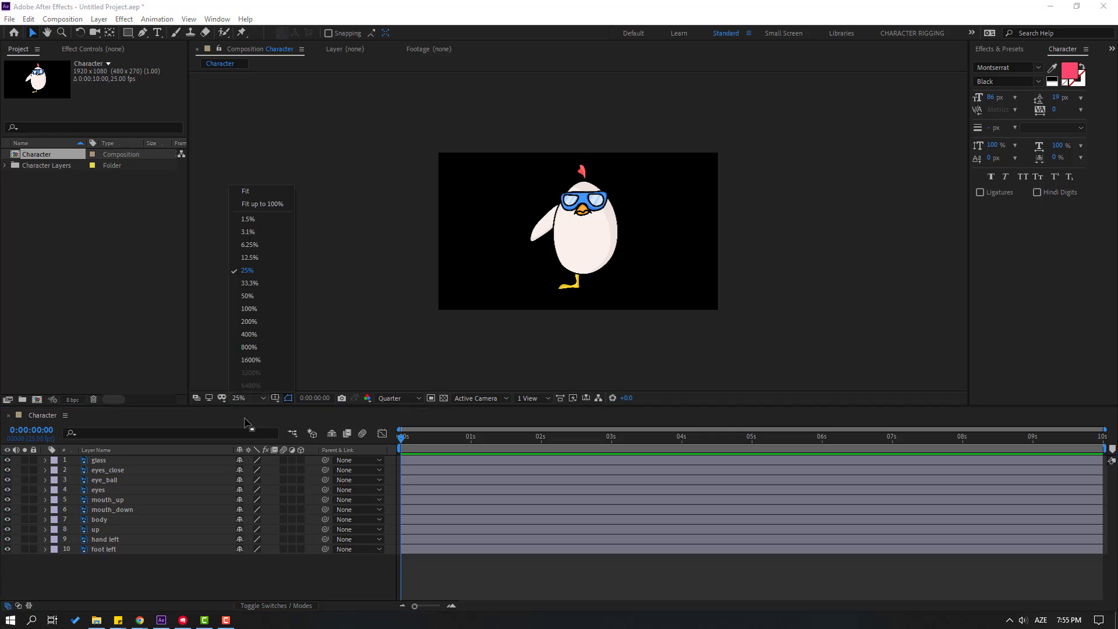
{"action": "left_click", "coordinate": [274, 215]}
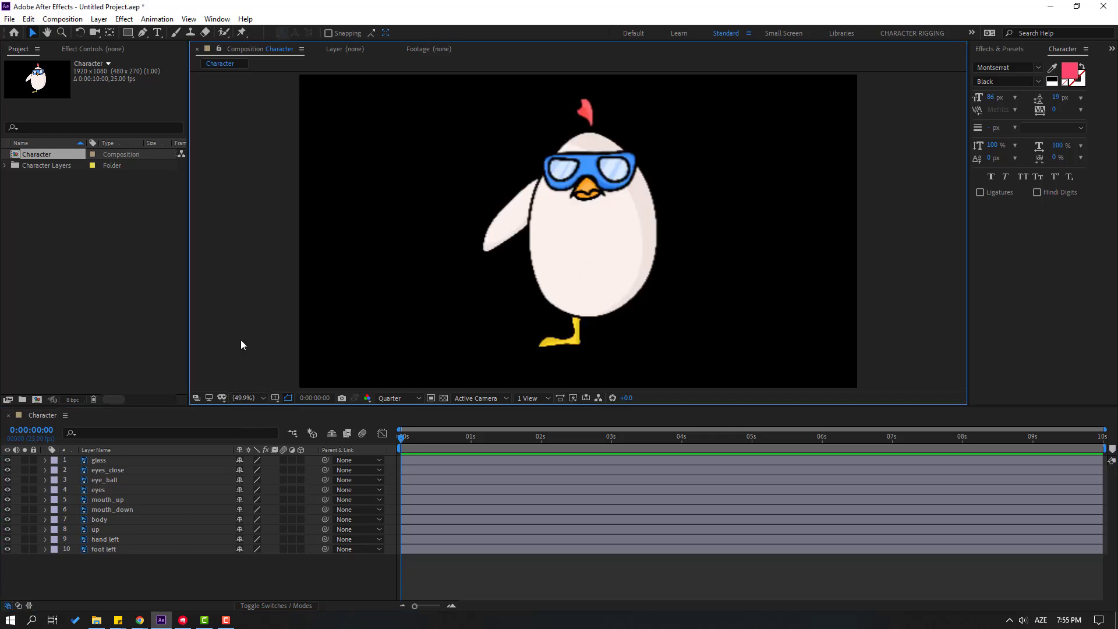
Create a white solid named BG and move it to the bottom of the layer stack.
{"action": "right_click", "coordinate": [135, 582]}
{"action": "mouse_move", "coordinate": [186, 454]}
{"action": "left_click", "coordinate": [351, 490]}
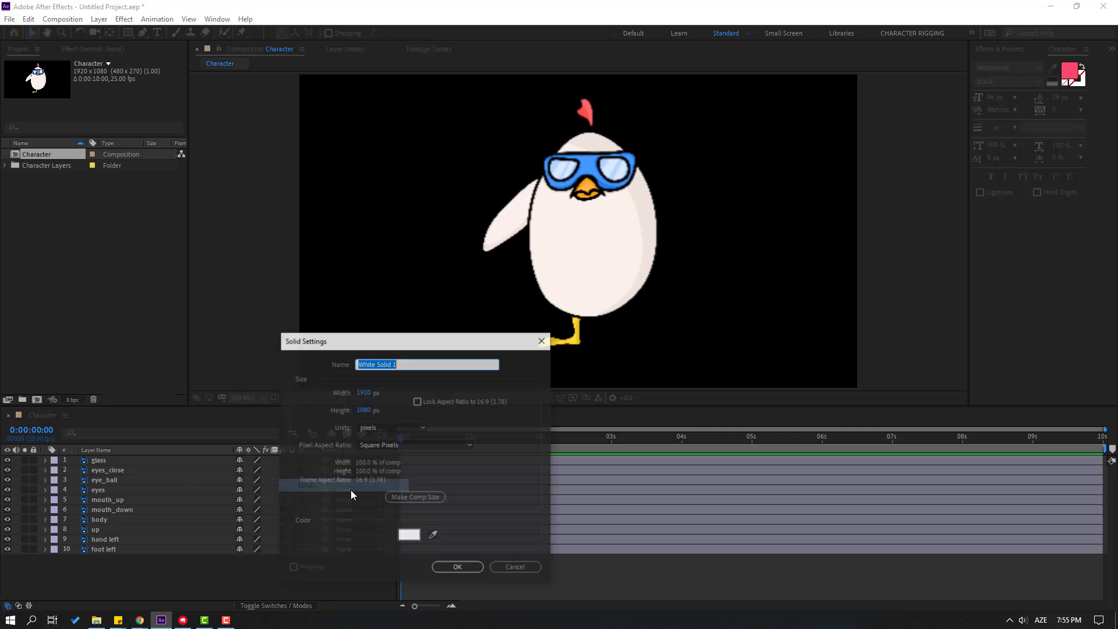
{"action": "type", "text": "BG"}
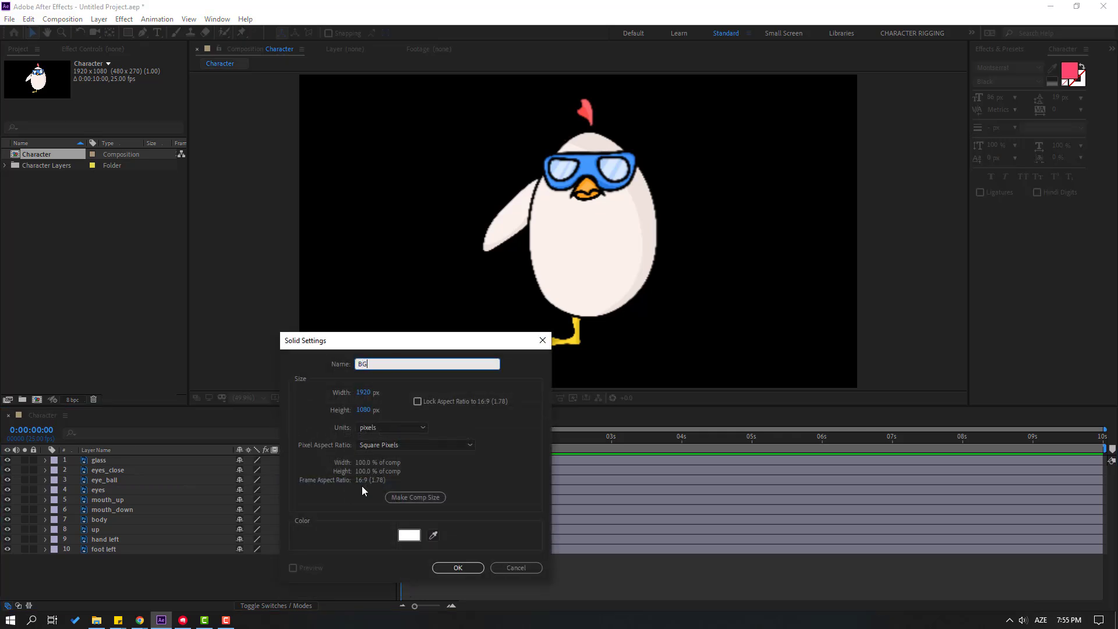
{"action": "left_click", "coordinate": [455, 567]}
{"action": "left_click_drag", "start_coordinate": [115, 463], "coordinate": [124, 570]}
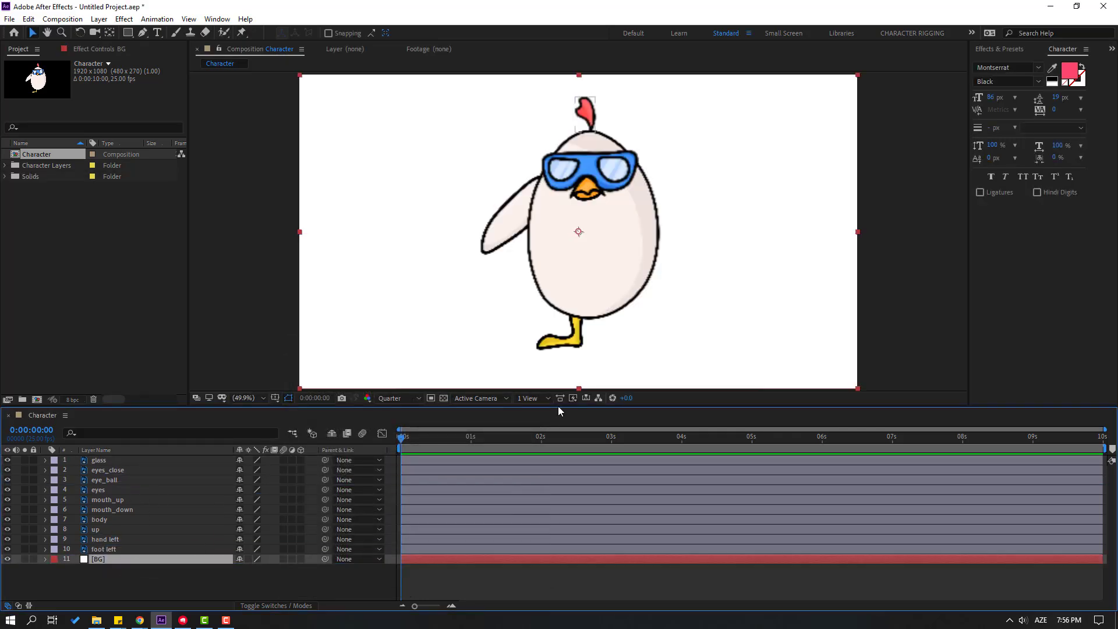
Apply the Fill effect from Effects & Presets to the BG layer.
{"action": "left_click", "coordinate": [1002, 50]}
{"action": "left_click", "coordinate": [1024, 64]}
{"action": "type", "text": "fill"}
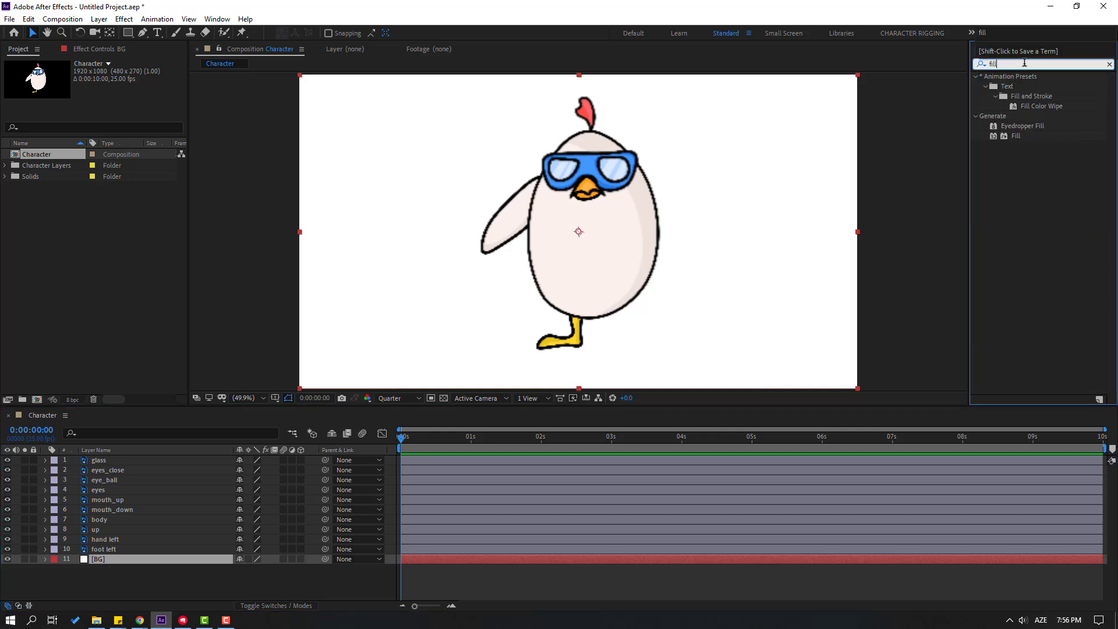
{"action": "left_click_drag", "start_coordinate": [1011, 143], "coordinate": [98, 562]}
Set the Fill colour to pale blue-grey E4F6F6 and preview at Full resolution.
{"action": "left_click", "coordinate": [109, 103]}
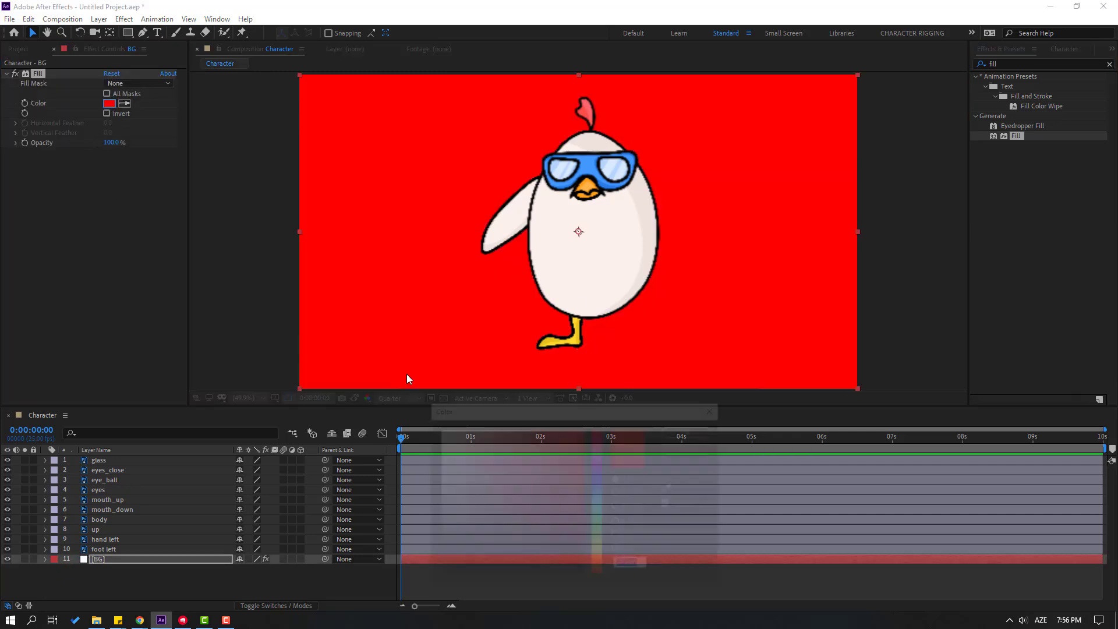
{"action": "left_click", "coordinate": [599, 499]}
{"action": "left_click", "coordinate": [496, 467]}
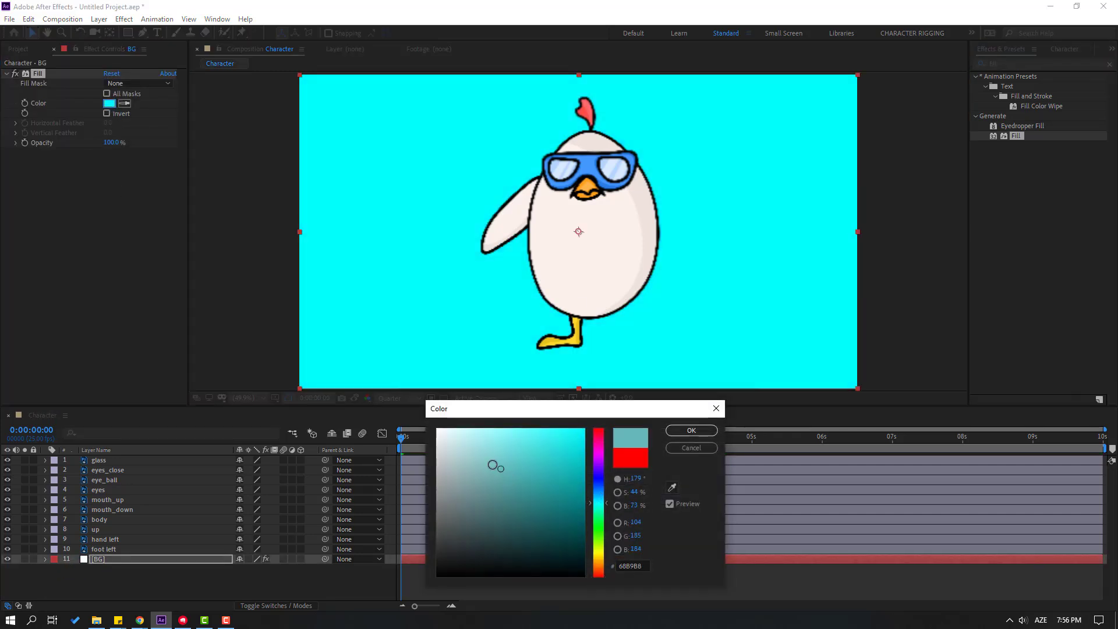
{"action": "left_click_drag", "start_coordinate": [497, 467], "coordinate": [448, 433]}
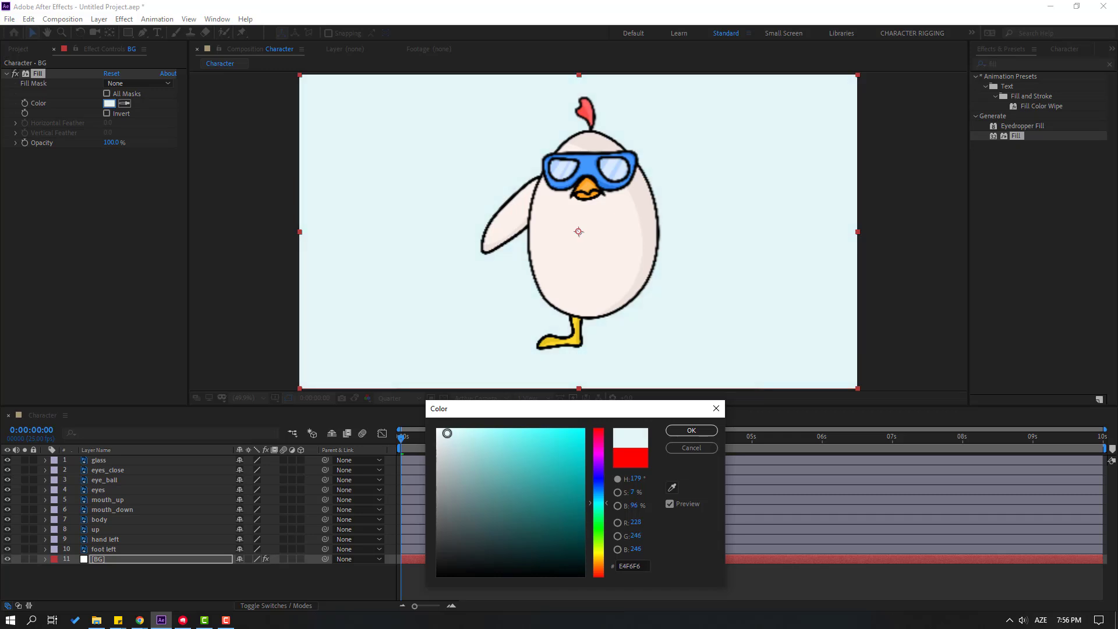
{"action": "left_click", "coordinate": [689, 432]}
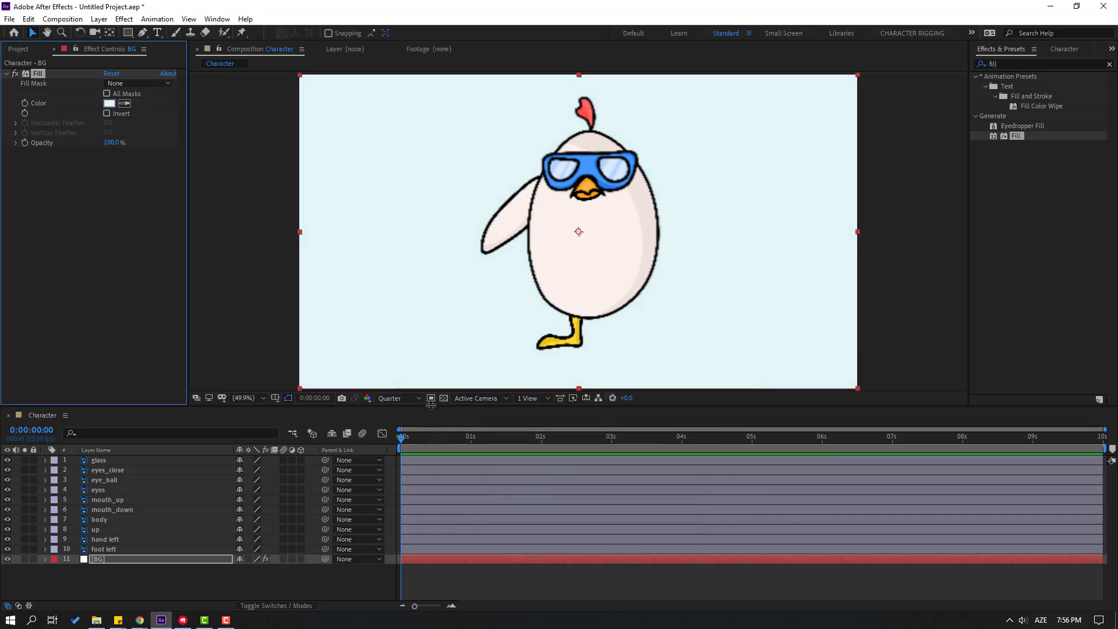
{"action": "left_click", "coordinate": [401, 400]}
{"action": "left_click", "coordinate": [386, 427]}
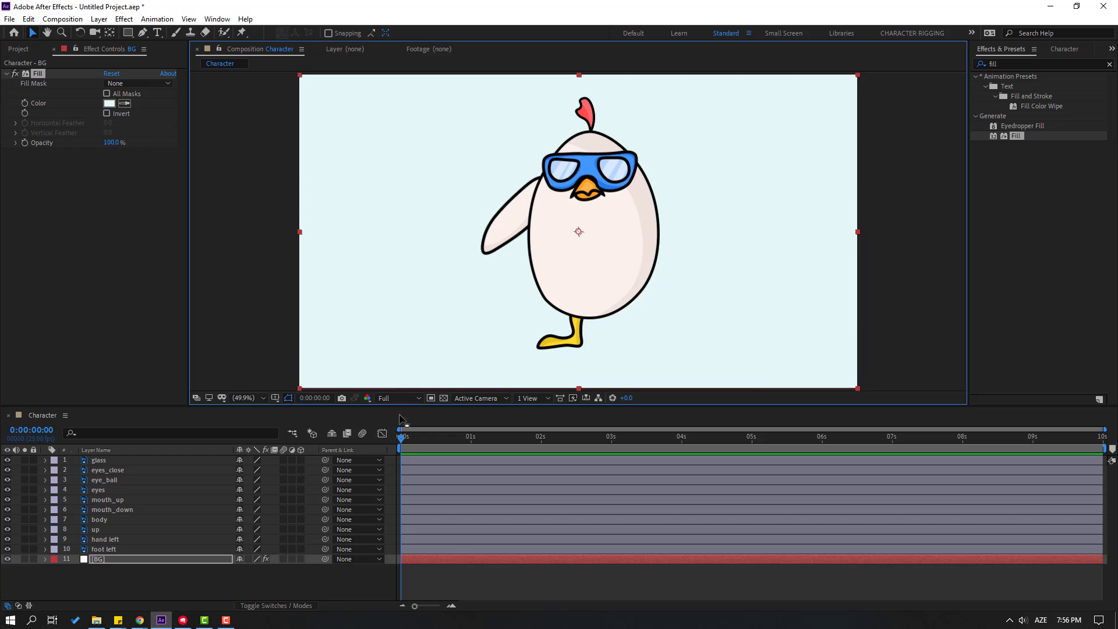
Lock the BG layer and duplicate the hand left wing layer.
{"action": "left_click", "coordinate": [33, 559]}
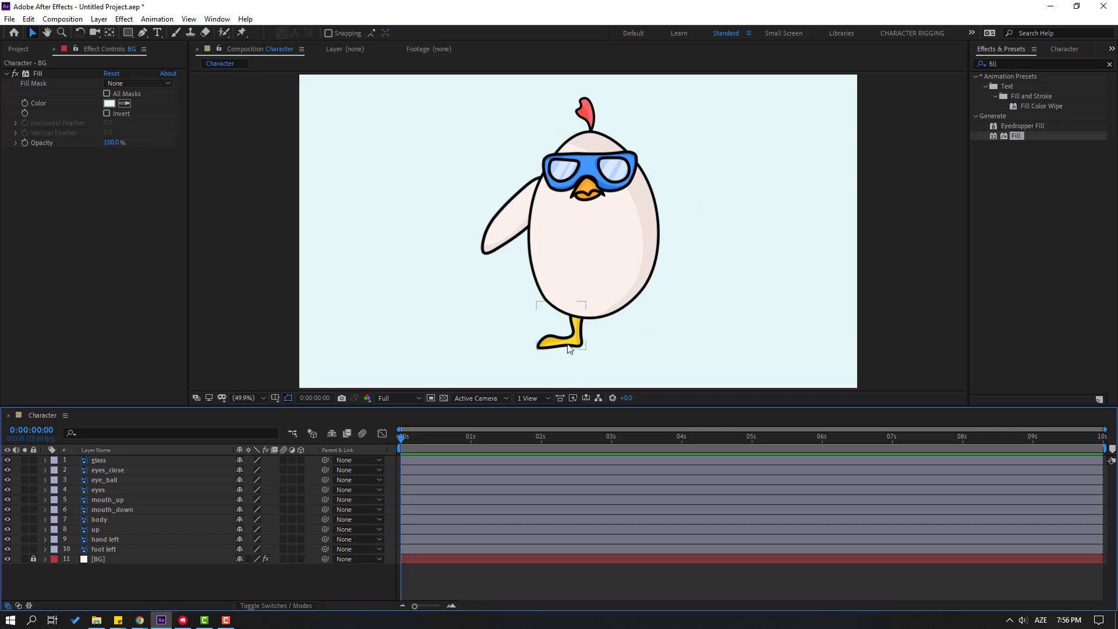
{"action": "left_click", "coordinate": [501, 215]}
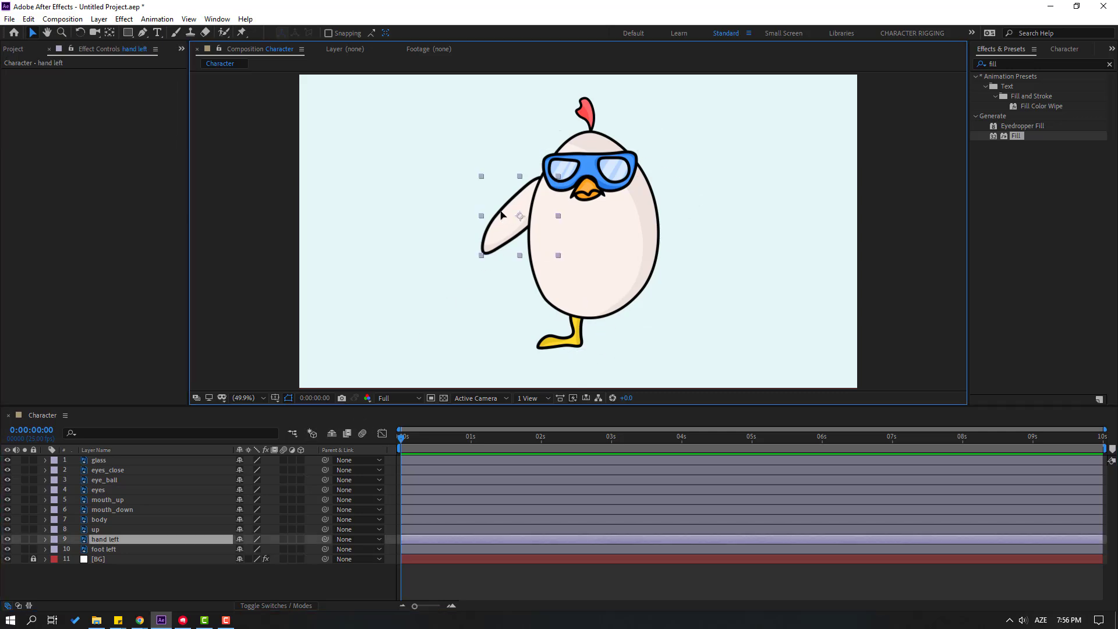
{"action": "left_click", "coordinate": [97, 540]}
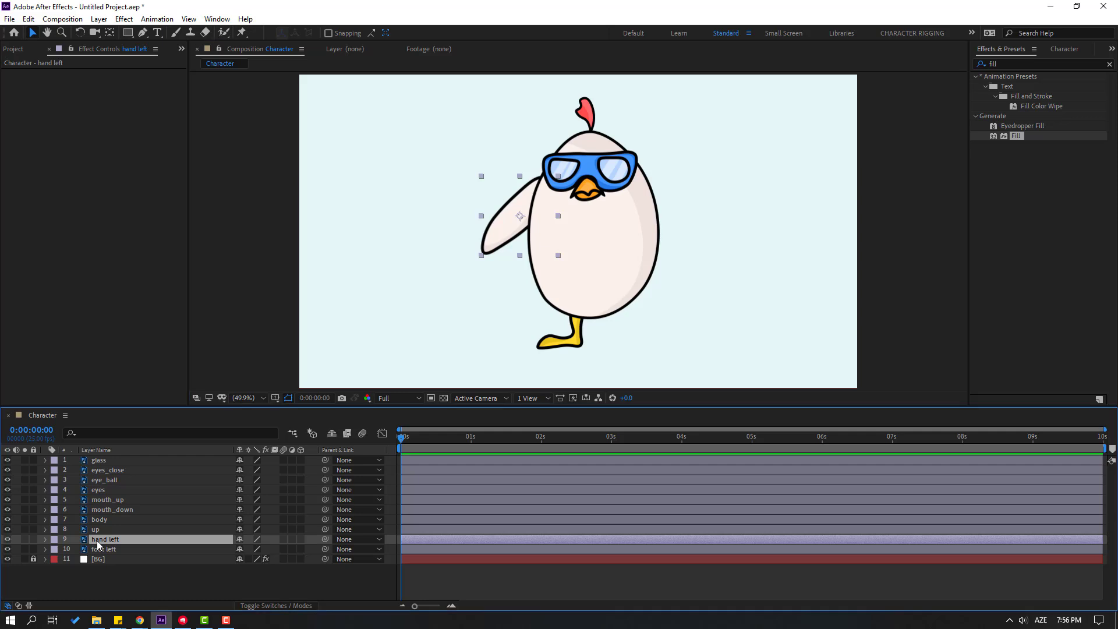
{"action": "key", "text": "ctrl+d"}
Flip the hand left 2 copy horizontally to mirror the wing.
{"action": "right_click", "coordinate": [97, 540]}
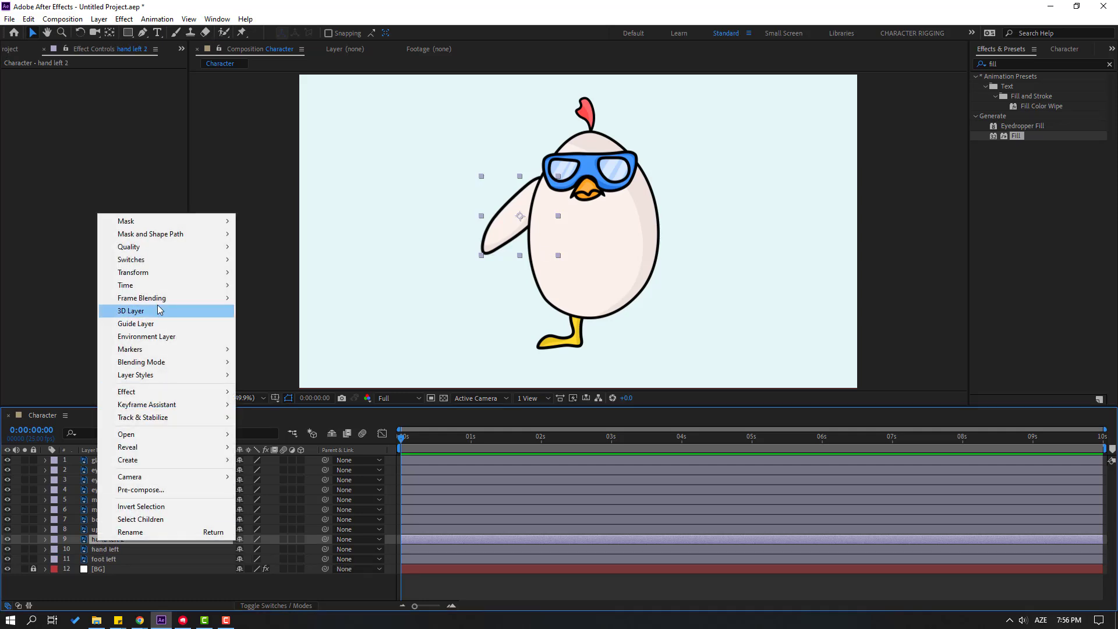
{"action": "mouse_move", "coordinate": [175, 272]}
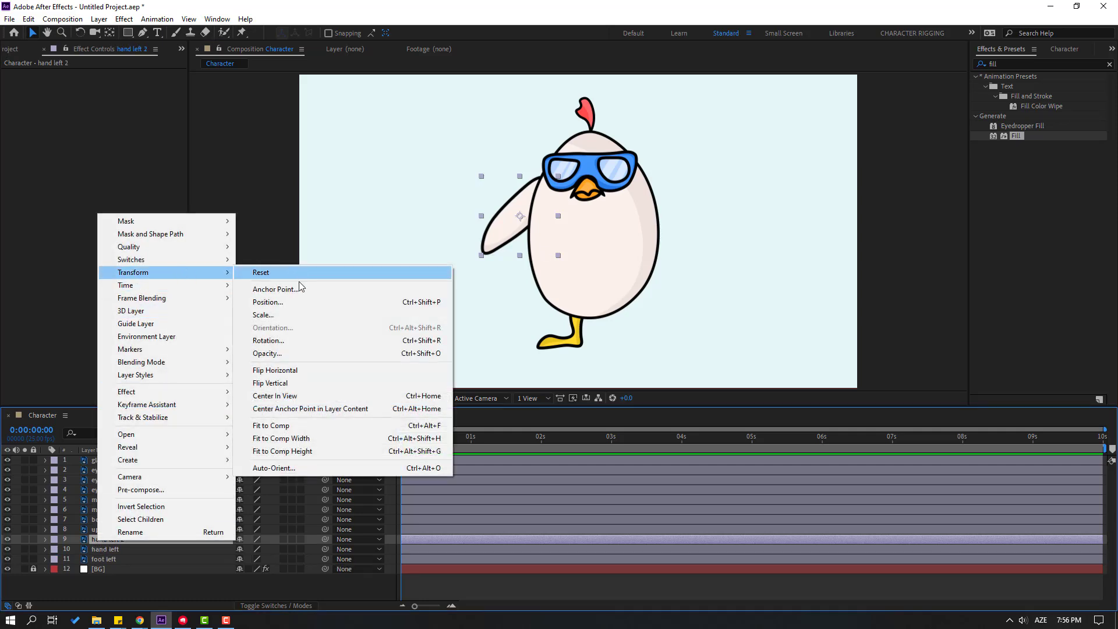
{"action": "left_click", "coordinate": [278, 371]}
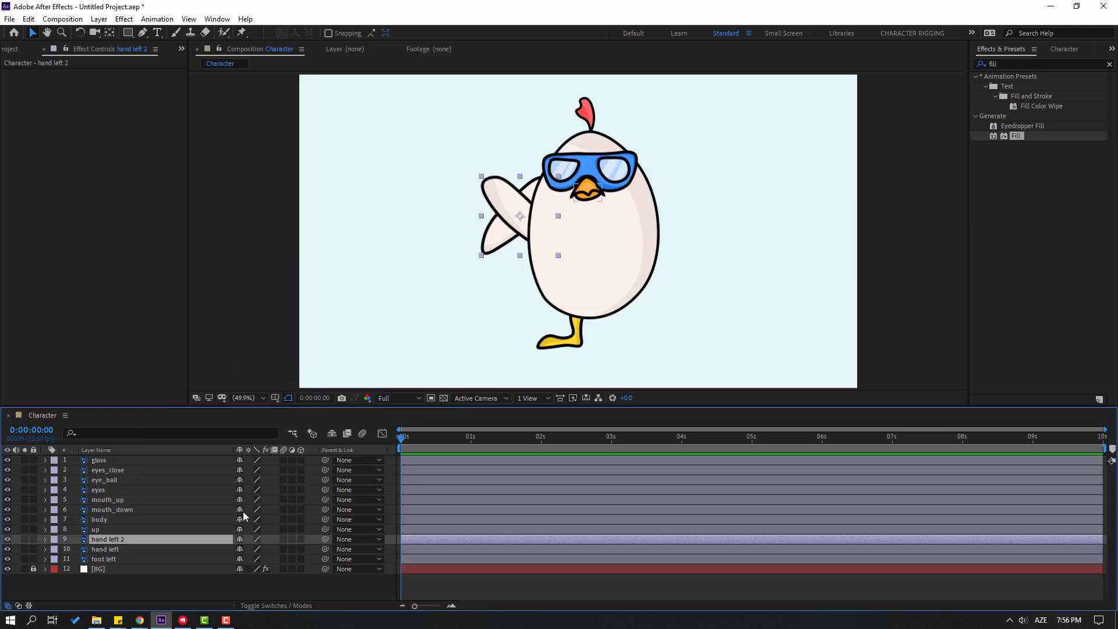
{"action": "key", "text": "Return"}
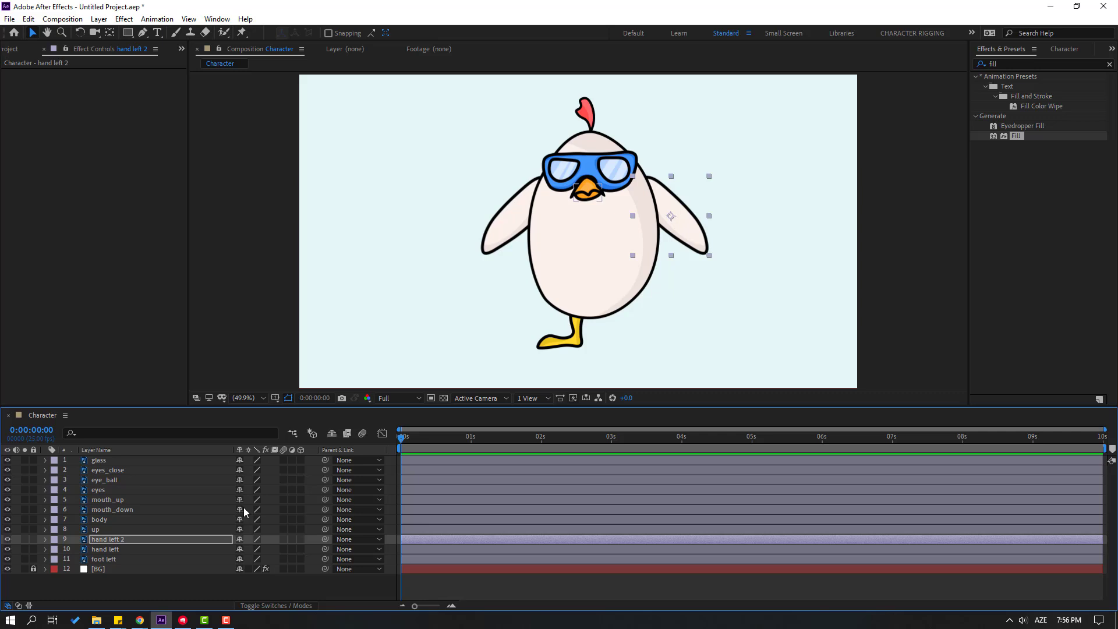
Duplicate the foot, flip the copy horizontally and shift it into the right-foot position.
{"action": "left_click", "coordinate": [558, 349]}
{"action": "key", "text": "ctrl+d"}
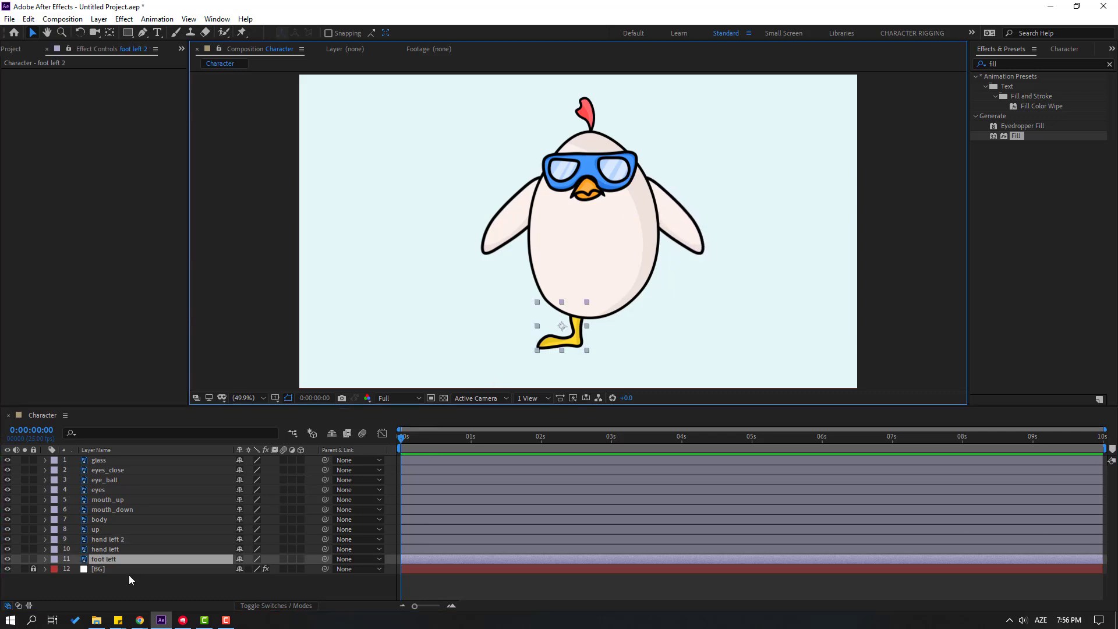
{"action": "right_click", "coordinate": [107, 559]}
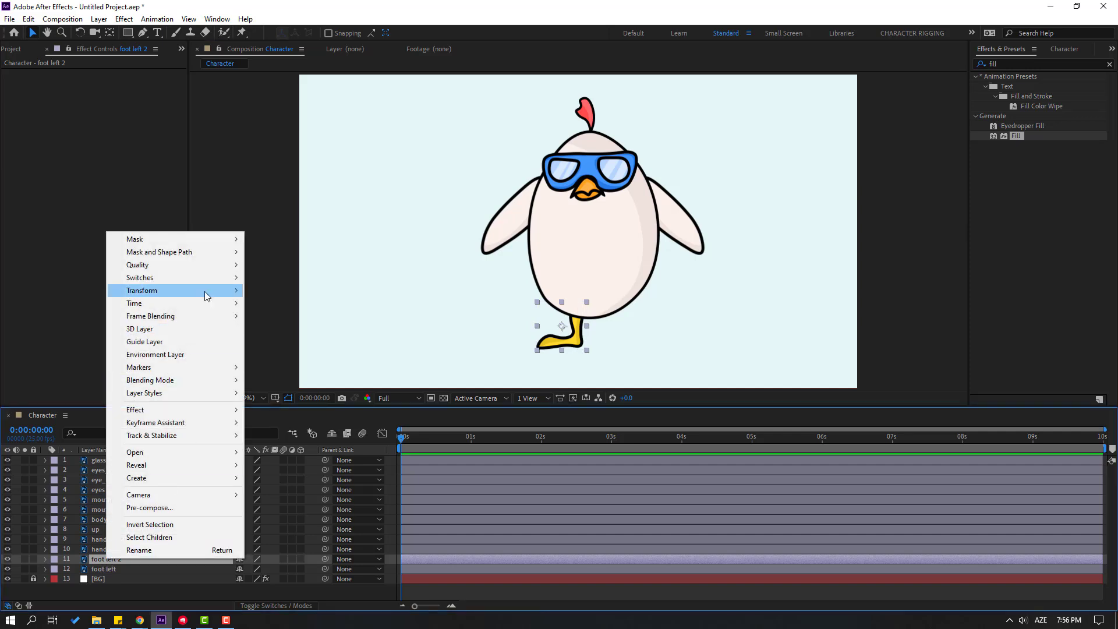
{"action": "mouse_move", "coordinate": [204, 291]}
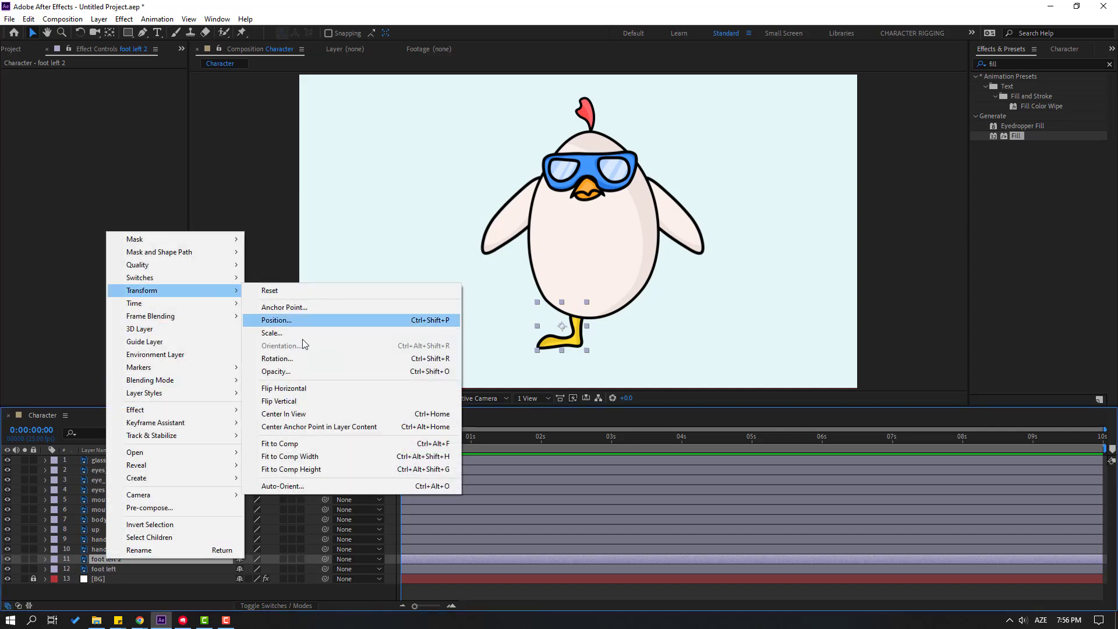
{"action": "left_click", "coordinate": [308, 389]}
{"action": "key", "text": "shift+Right"}
{"action": "key", "text": "shift+Right"}
{"action": "key", "text": "shift+Right"}
{"action": "key", "text": "shift+Right"}
{"action": "key", "text": "shift+Right"}
{"action": "key", "text": "shift+Right"}
{"action": "key", "text": "shift+Right"}
{"action": "key", "text": "shift+Right"}
{"action": "key", "text": "shift+Right"}
{"action": "key", "text": "shift+Right"}
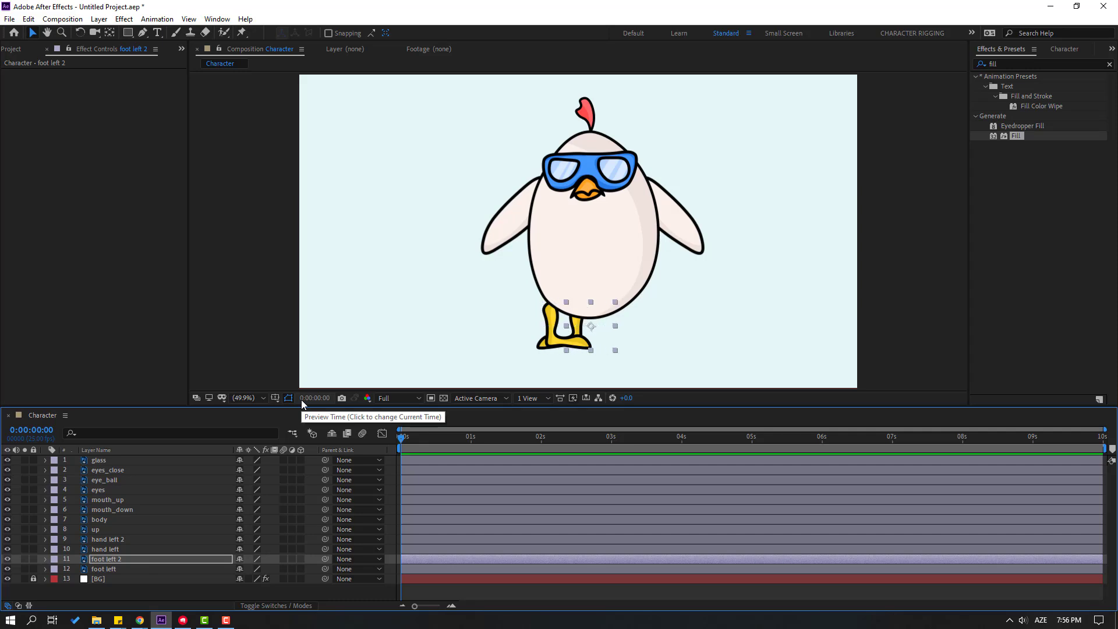
{"action": "key", "text": "shift+Right"}
{"action": "key", "text": "shift+Right"}
{"action": "key", "text": "shift+Right"}
{"action": "key", "text": "shift+Right"}
{"action": "key", "text": "shift+Right"}
{"action": "key", "text": "shift+Right"}
{"action": "key", "text": "shift+Right"}
{"action": "key", "text": "shift+Right"}
{"action": "key", "text": "shift+Right"}
{"action": "key", "text": "shift+Right"}
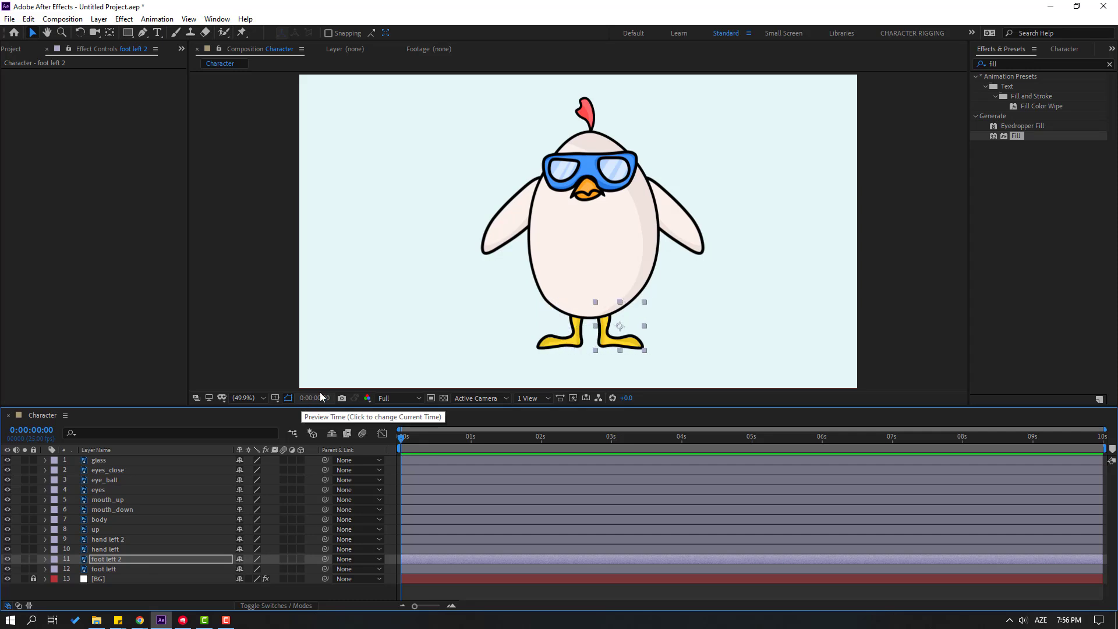
Rename the copied foot layer foot_right and begin renaming hand left 2.
{"action": "key", "text": "Return"}
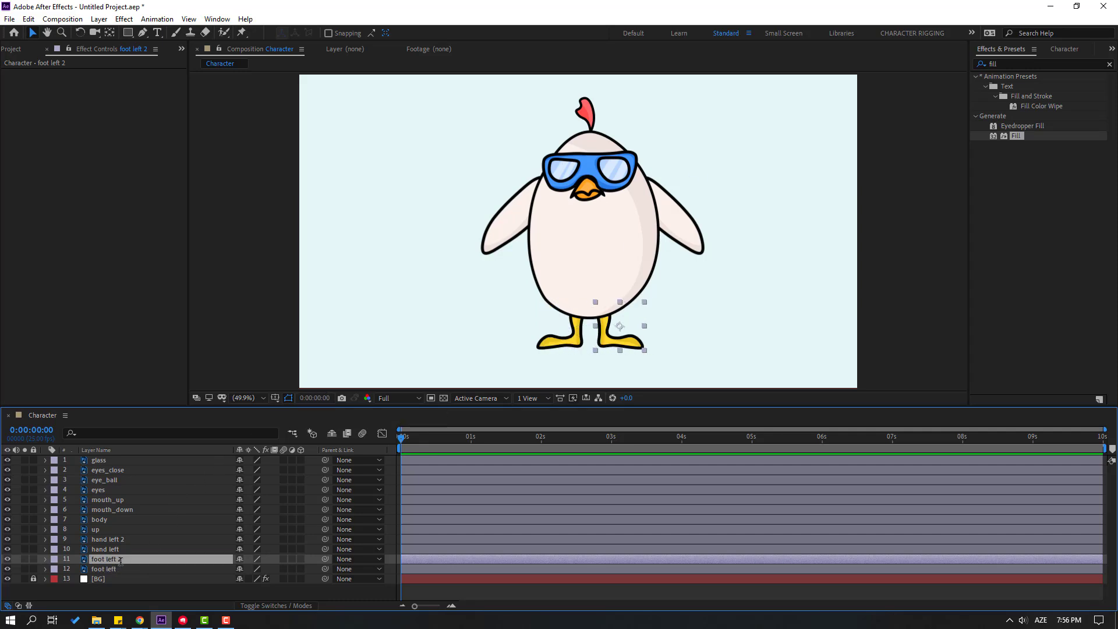
{"action": "type", "text": "foot_r"}
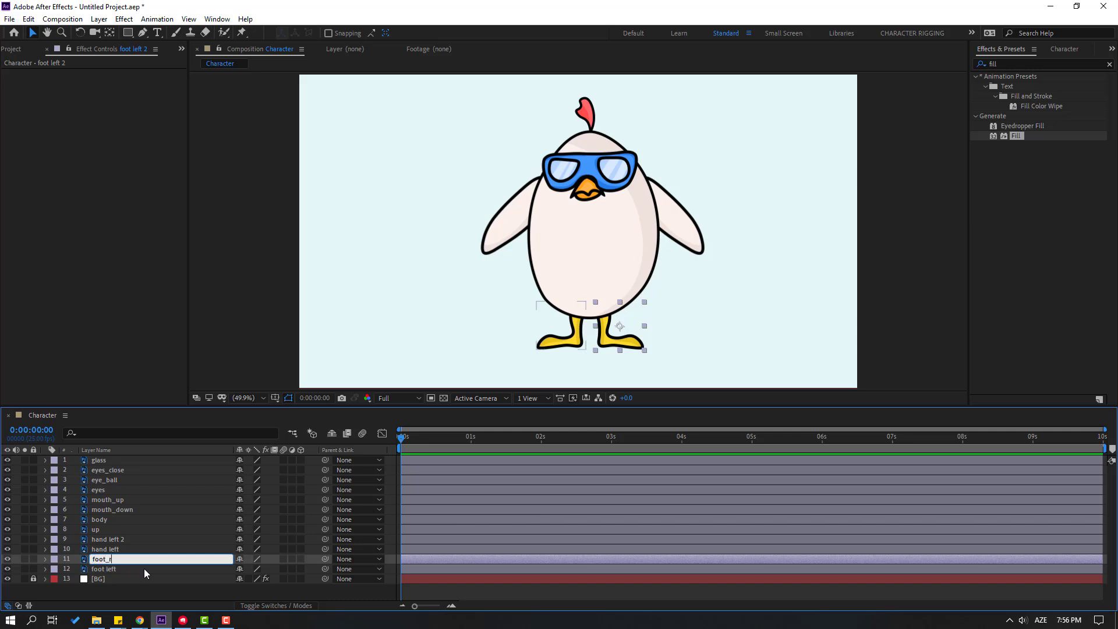
{"action": "type", "text": "ight"}
{"action": "key", "text": "Return"}
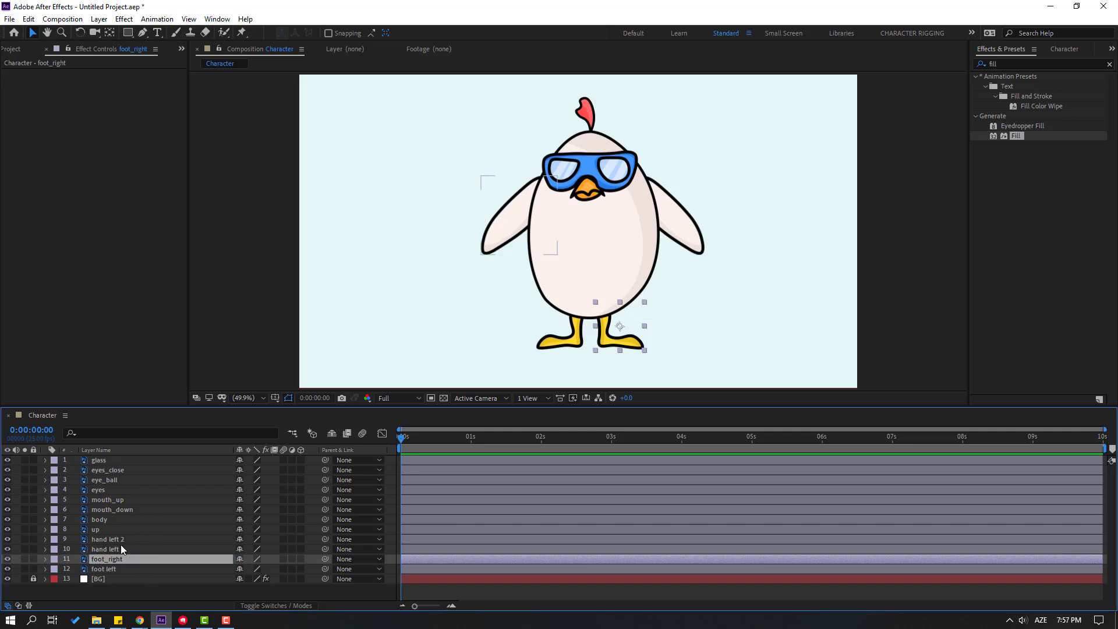
{"action": "left_click", "coordinate": [117, 543]}
{"action": "key", "text": "Return"}
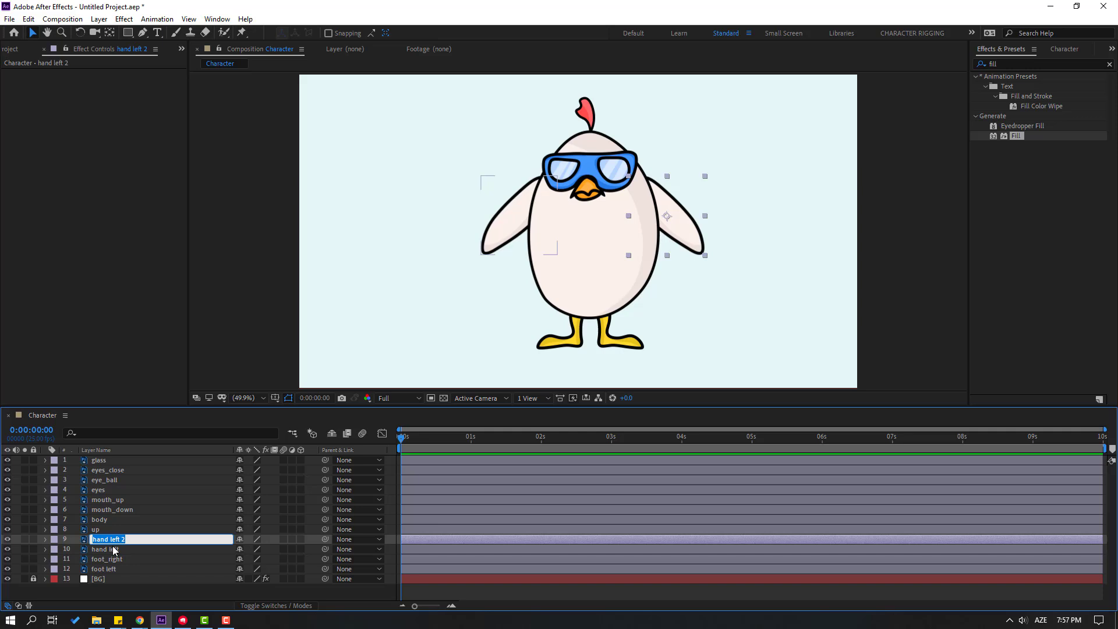
Name the mirrored wing layer hand_right and solo the body layer.
{"action": "type", "text": "hand_right"}
{"action": "key", "text": "Return"}
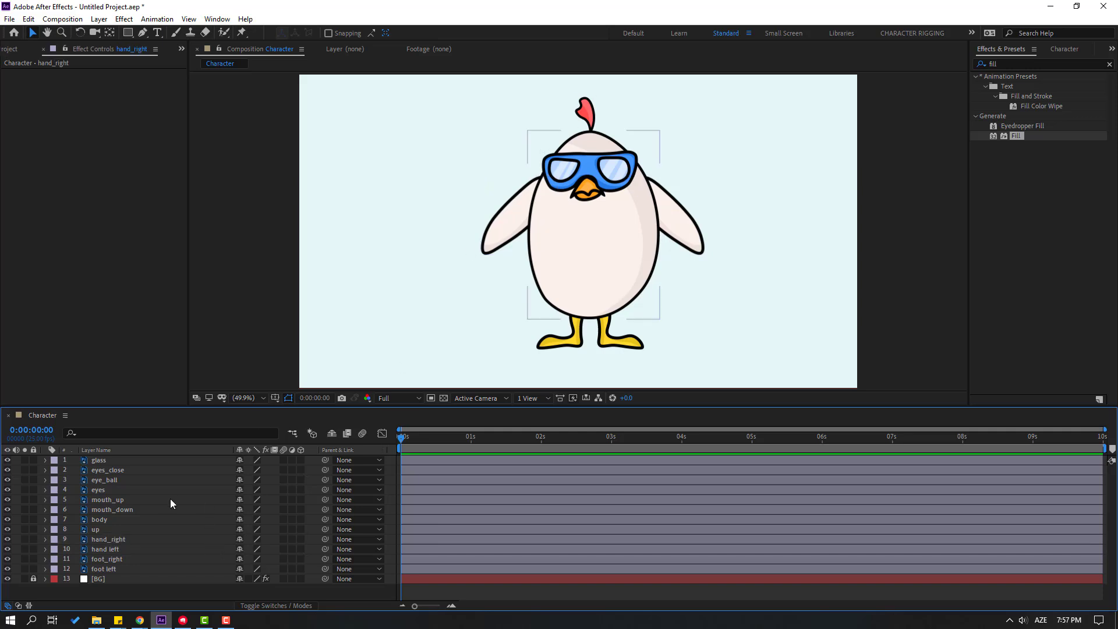
{"action": "left_click", "coordinate": [106, 520]}
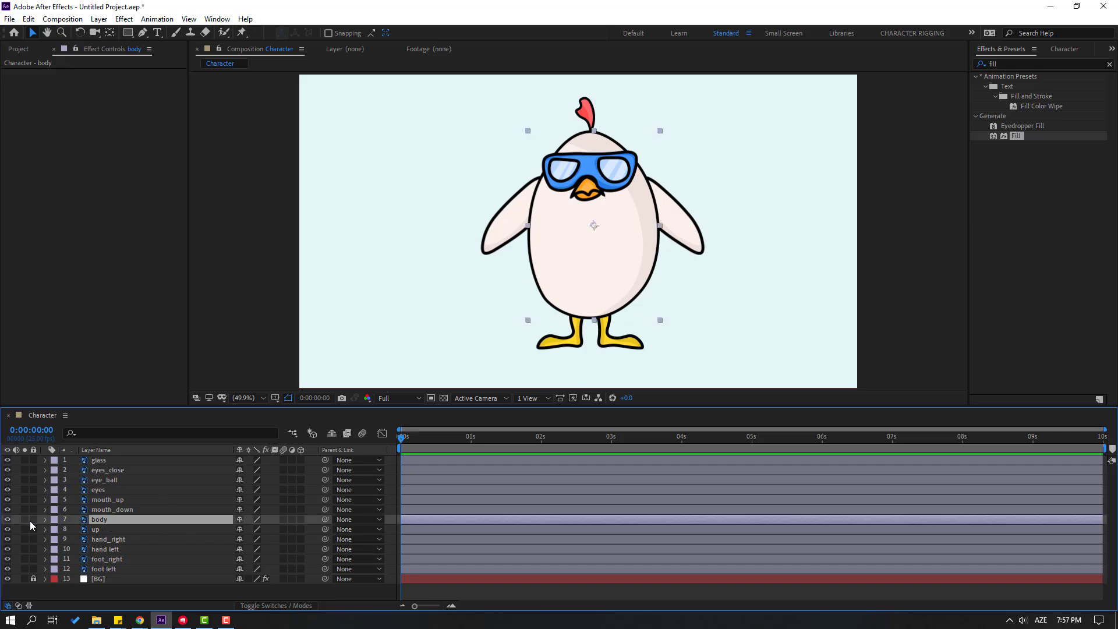
{"action": "left_click", "coordinate": [24, 519]}
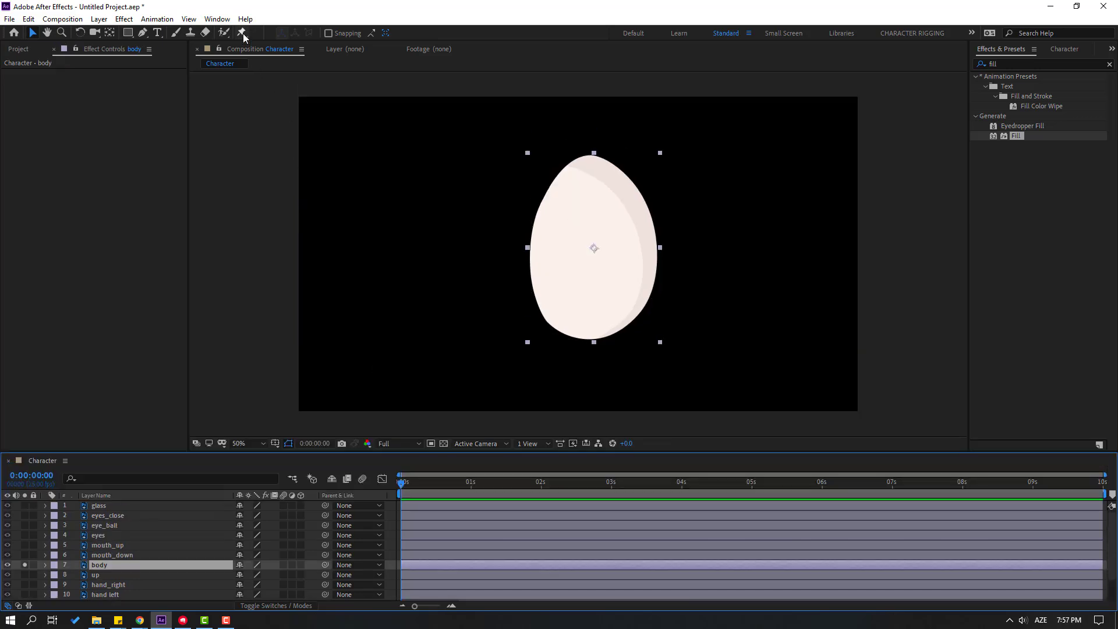
Place Puppet pins at the top and centre of the egg body, then enlarge the timeline.
{"action": "left_click", "coordinate": [242, 32]}
{"action": "key", "text": "period"}
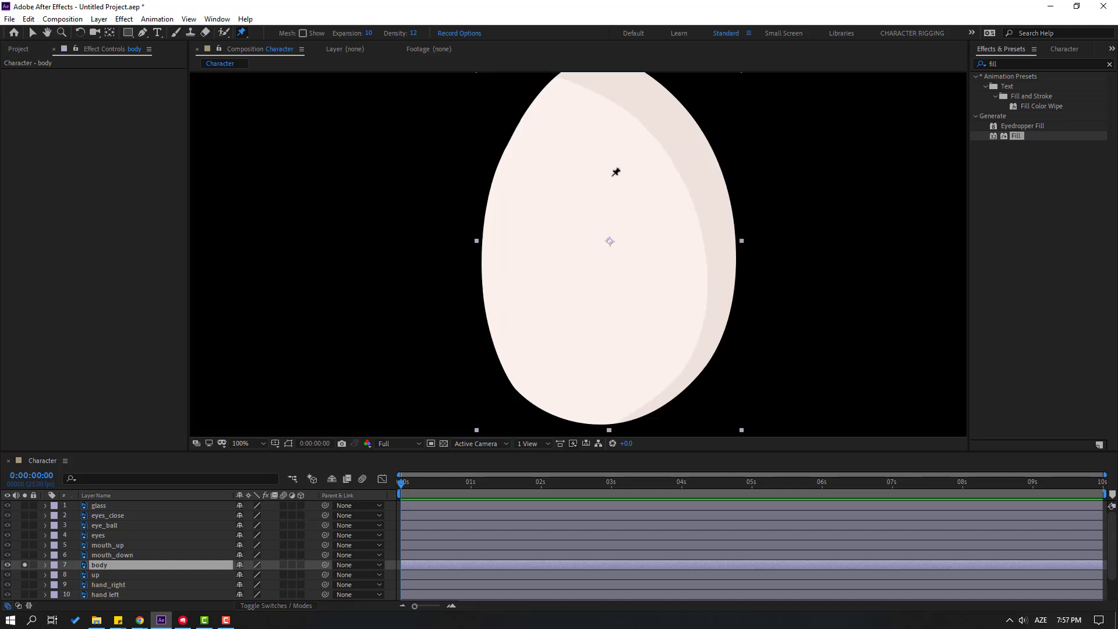
{"action": "key", "text": "comma"}
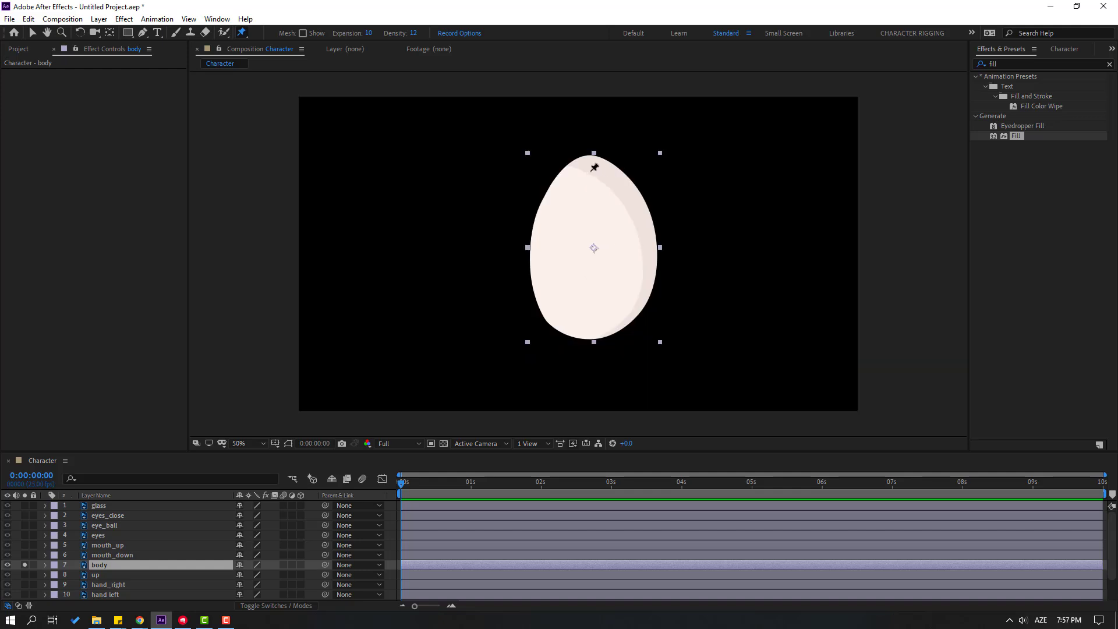
{"action": "left_click", "coordinate": [591, 171]}
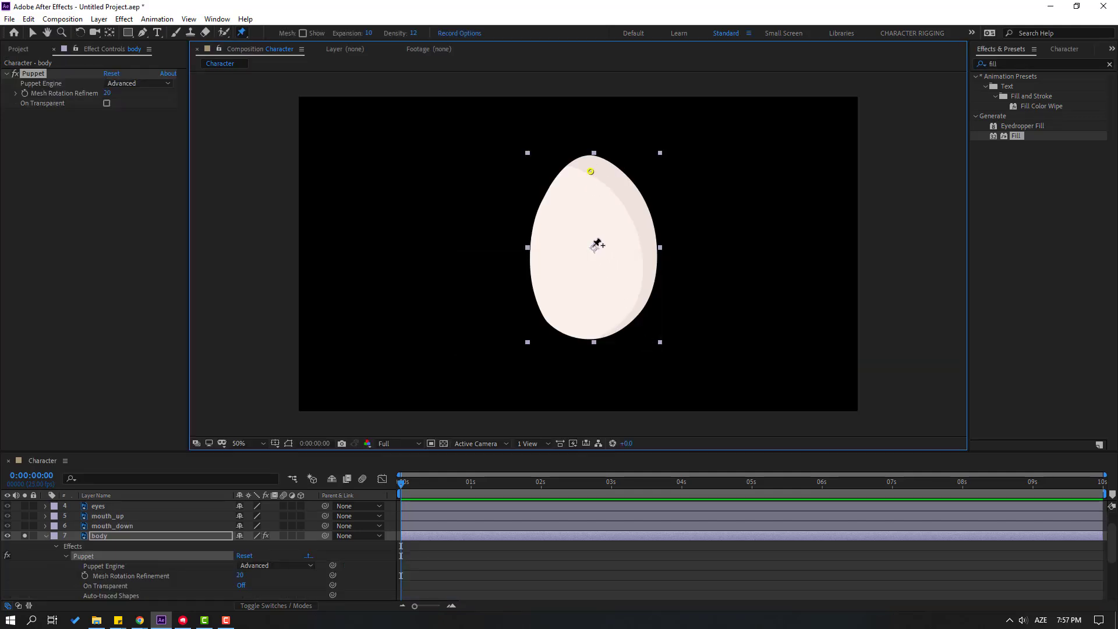
{"action": "left_click", "coordinate": [594, 247]}
{"action": "left_click", "coordinate": [32, 32]}
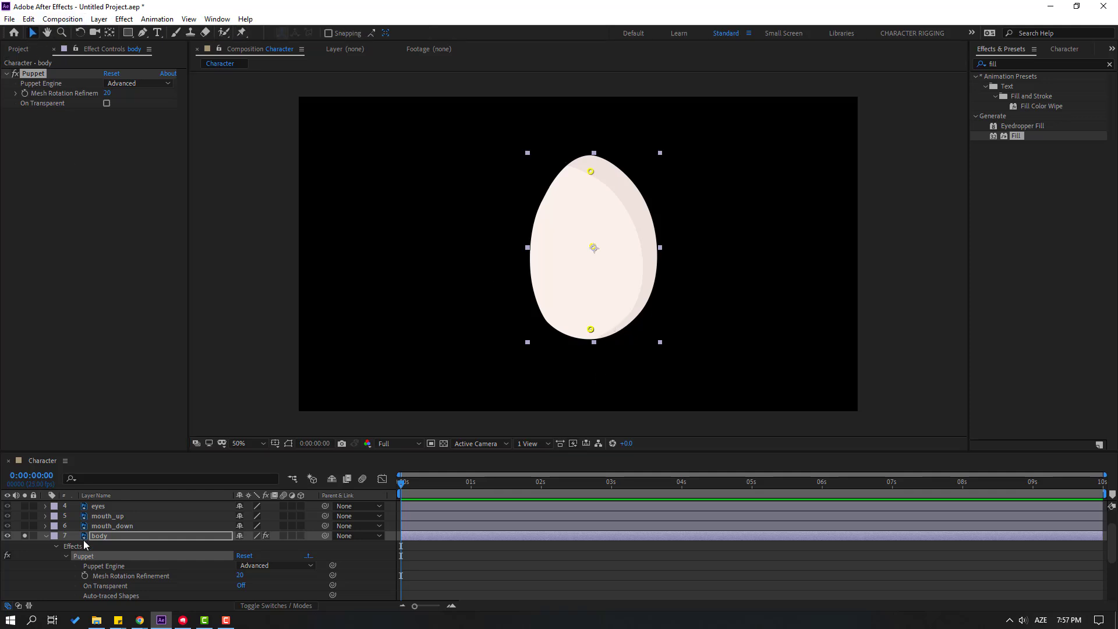
{"action": "left_click", "coordinate": [45, 536]}
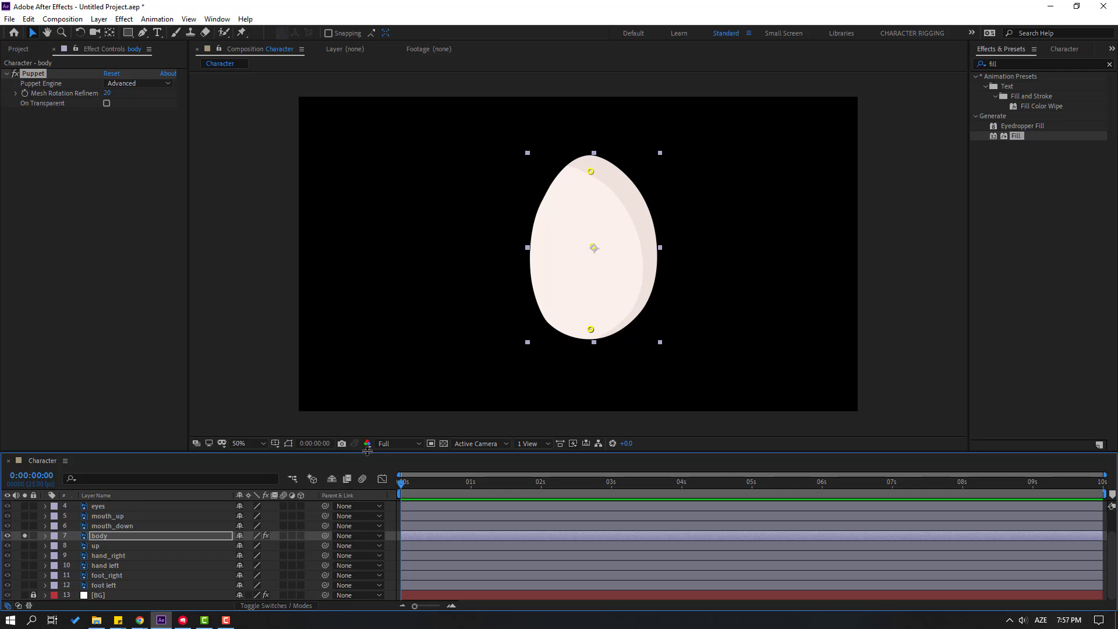
{"action": "left_click_drag", "start_coordinate": [367, 452], "coordinate": [371, 322]}
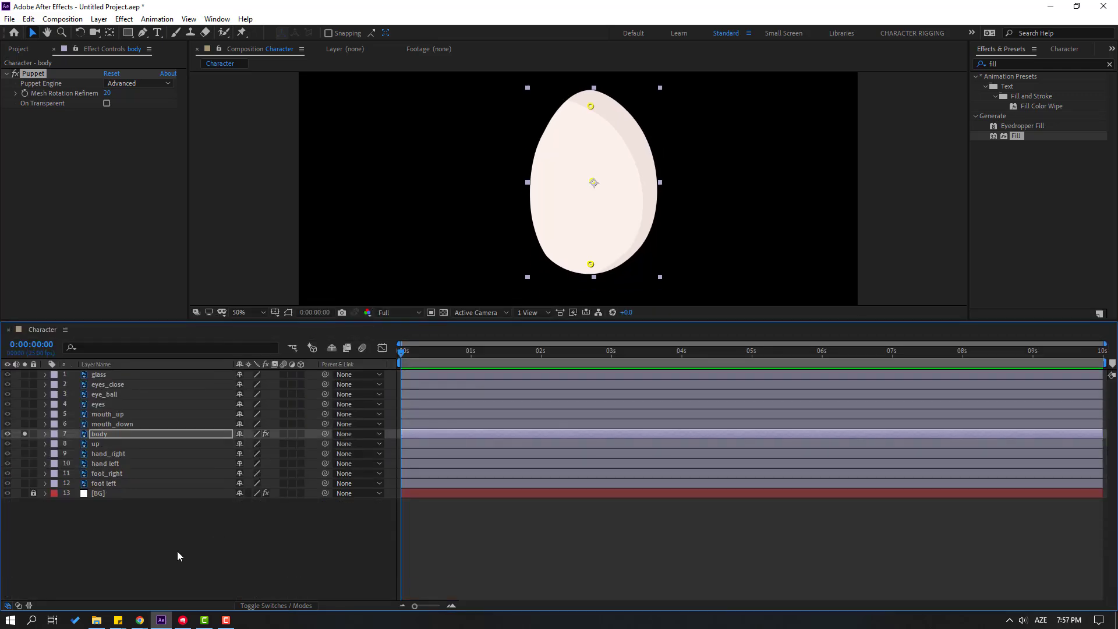
Add a Null 1 layer at the top of the stack with its anchor point centred.
{"action": "right_click", "coordinate": [192, 557]}
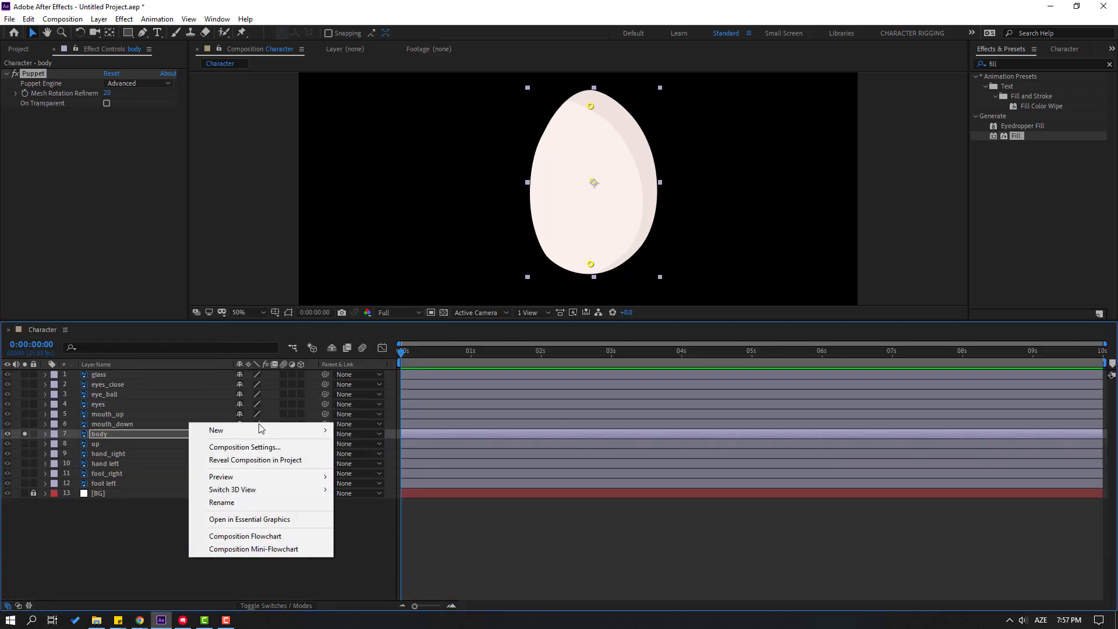
{"action": "mouse_move", "coordinate": [288, 431]}
{"action": "left_click", "coordinate": [376, 499]}
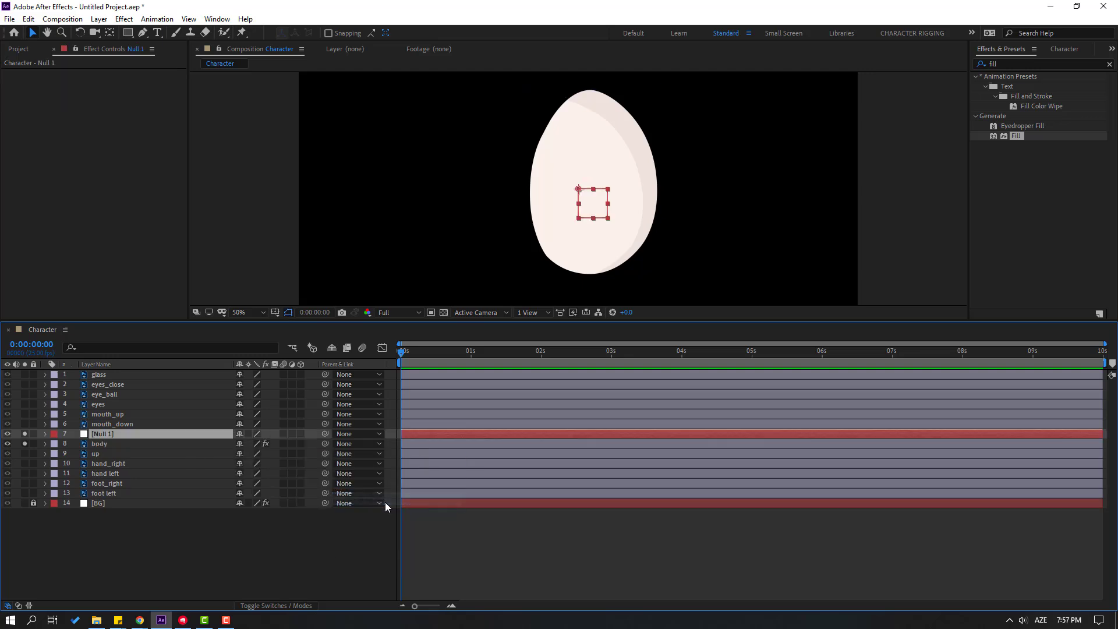
{"action": "left_click_drag", "start_coordinate": [99, 436], "coordinate": [123, 374]}
{"action": "key", "text": "period"}
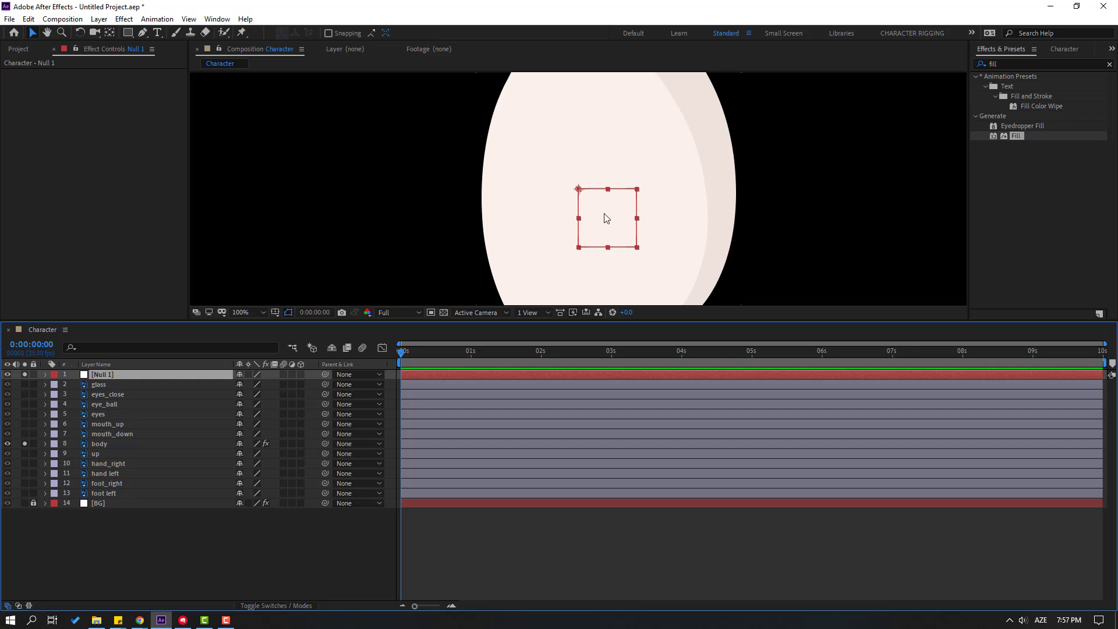
{"action": "double_click", "coordinate": [110, 34]}
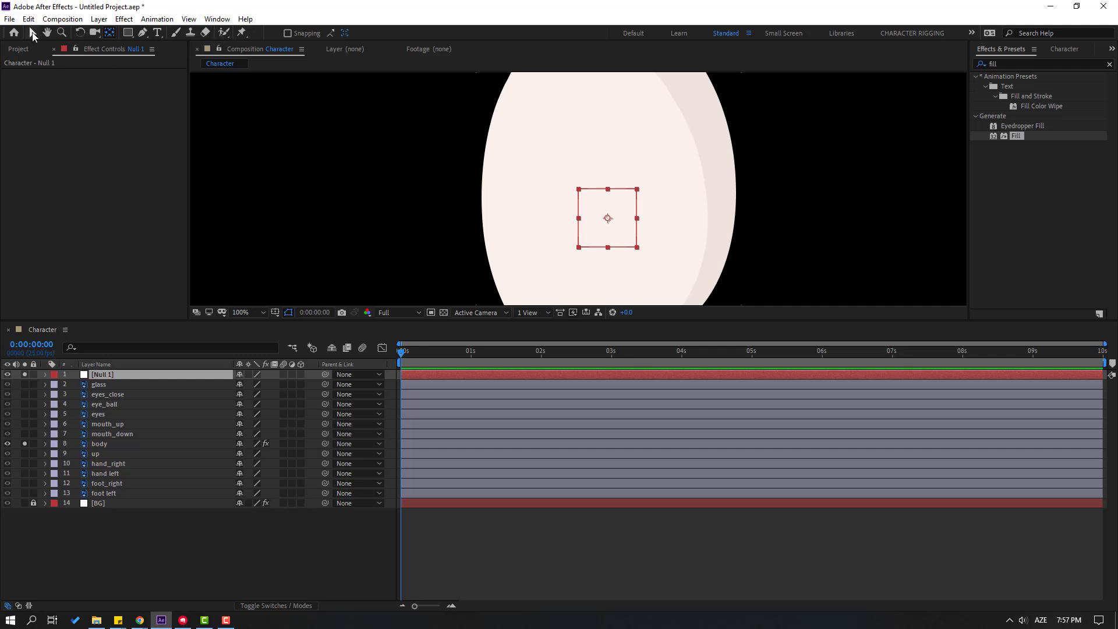
{"action": "left_click", "coordinate": [33, 34]}
Move Null 1 up onto the egg body's top puppet pin.
{"action": "left_click_drag", "start_coordinate": [689, 143], "coordinate": [652, 214]}
{"action": "left_click_drag", "start_coordinate": [587, 256], "coordinate": [578, 122]}
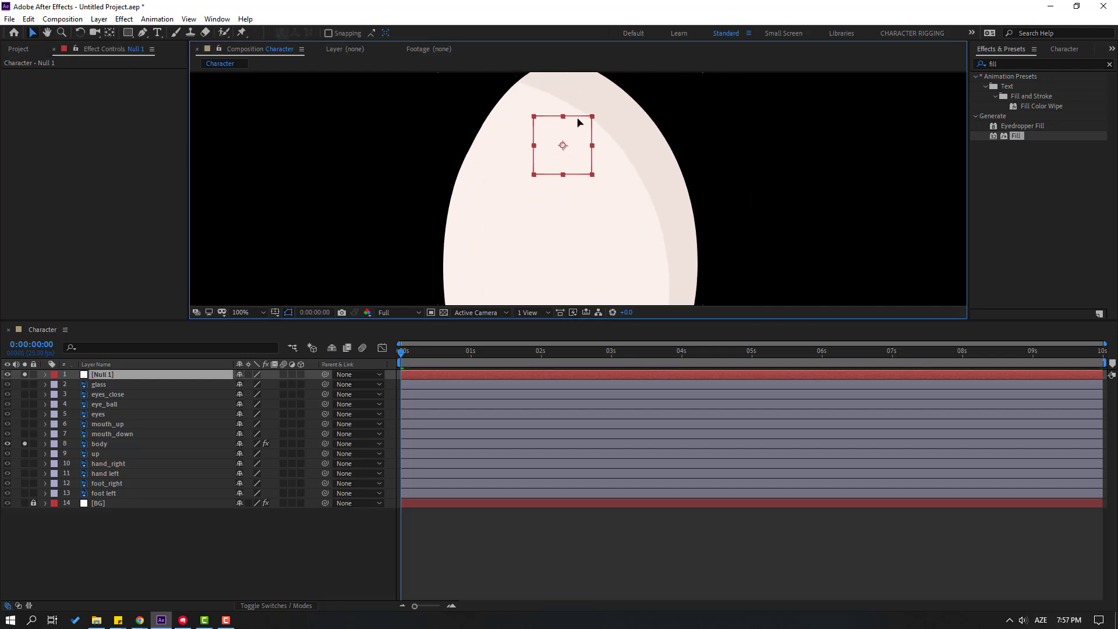
{"action": "scroll", "coordinate": [571, 224], "scroll_direction": "up", "scroll_amount": 3}
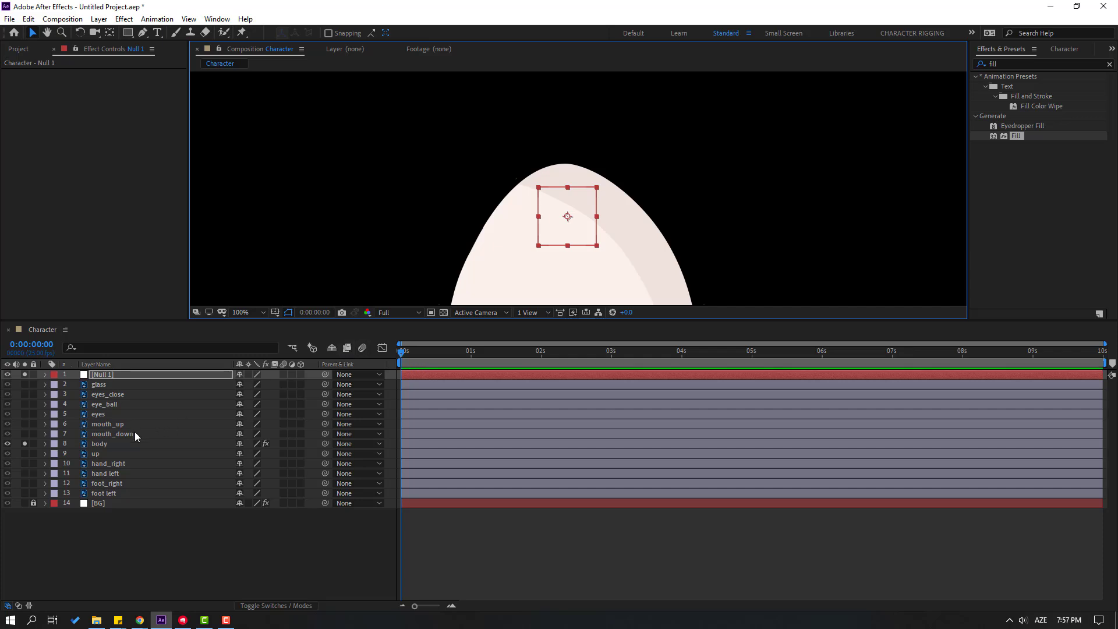
{"action": "left_click", "coordinate": [108, 444]}
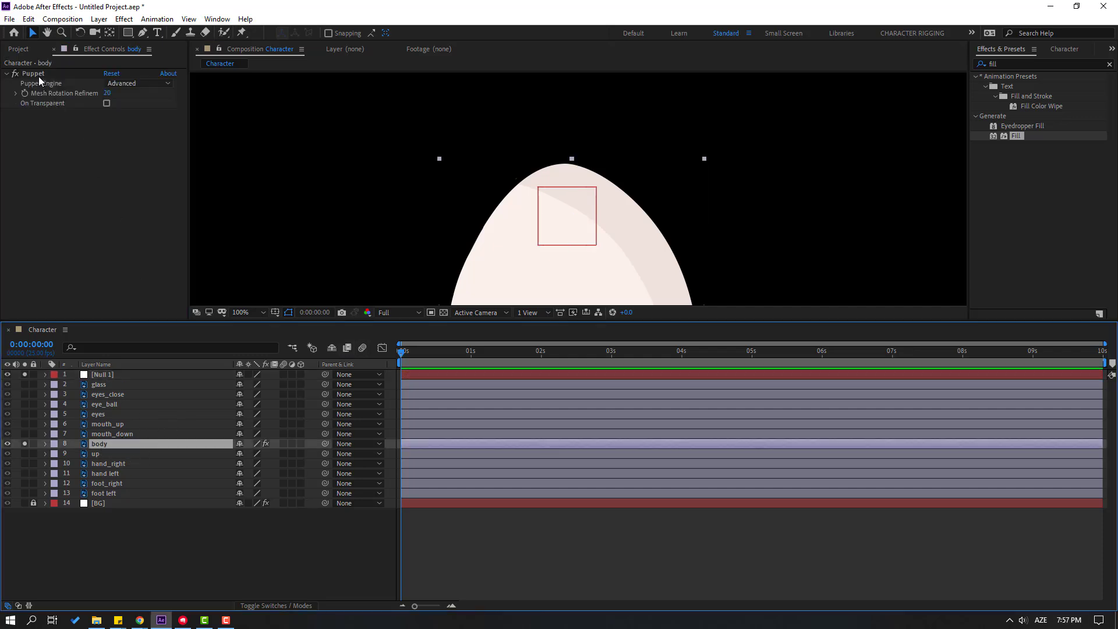
{"action": "left_click", "coordinate": [35, 74]}
{"action": "key", "text": "period"}
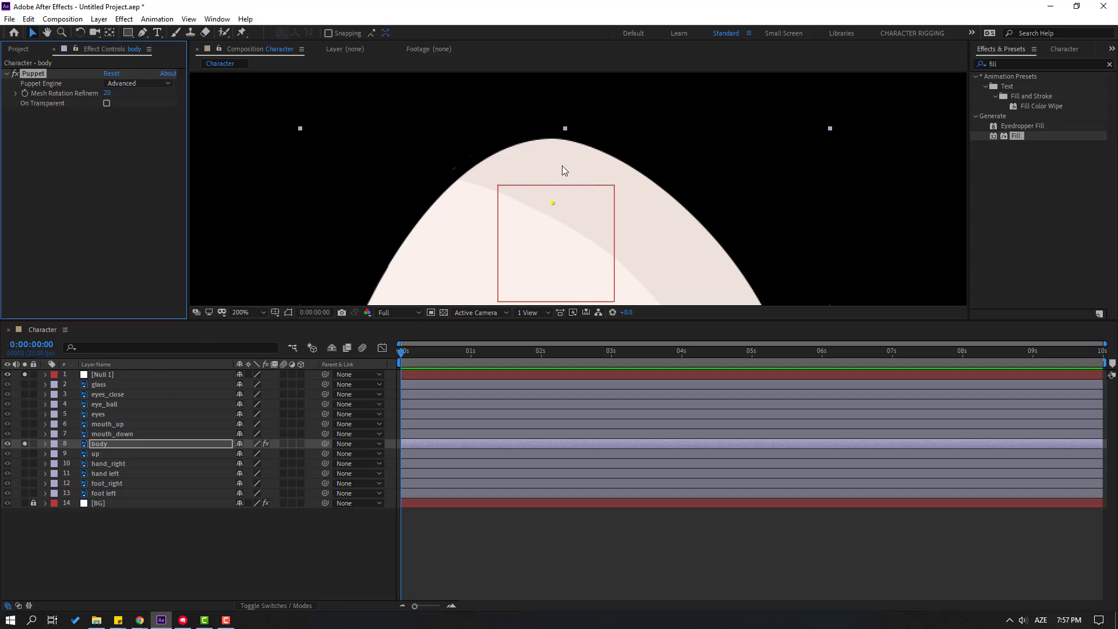
{"action": "left_click", "coordinate": [100, 375]}
{"action": "left_click_drag", "start_coordinate": [544, 265], "coordinate": [544, 223]}
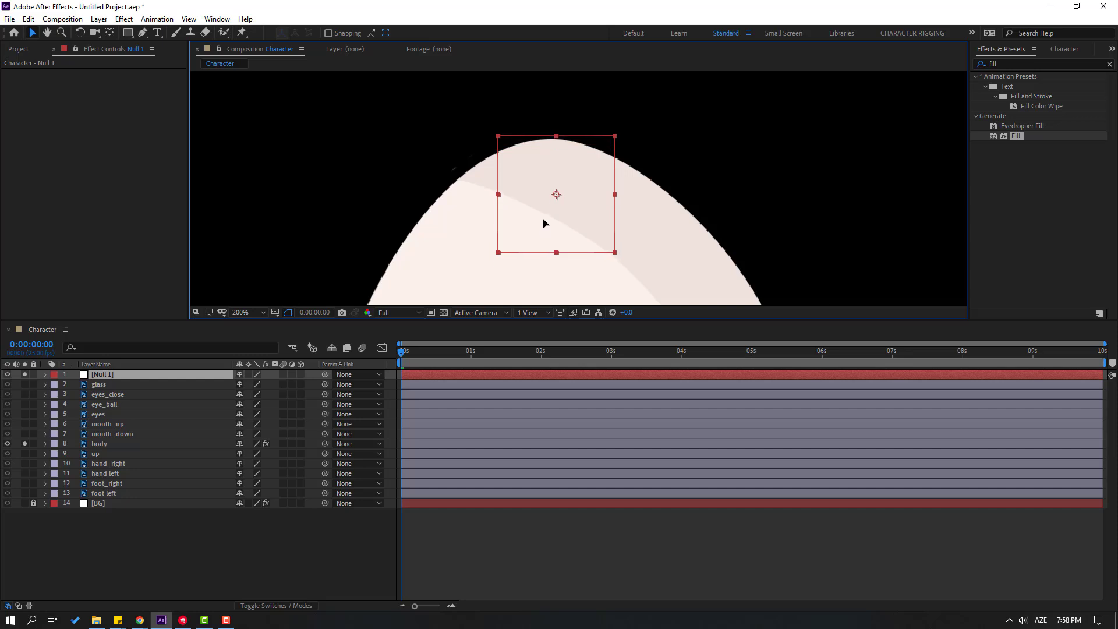
Nudge Null 1 down slightly, checking it against the body's top pin.
{"action": "left_click", "coordinate": [97, 444]}
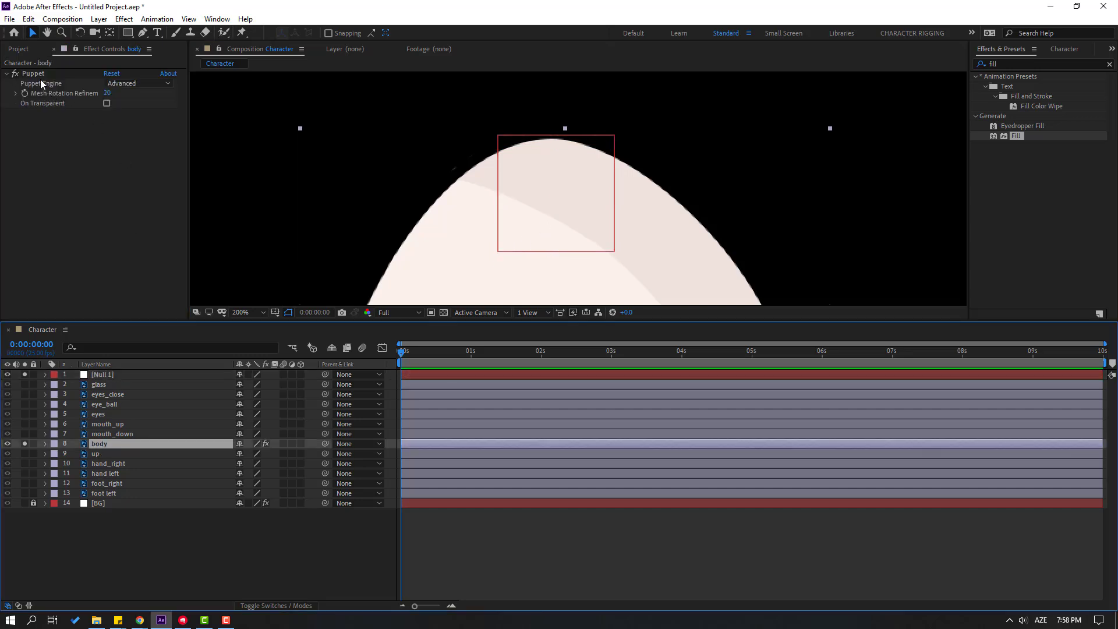
{"action": "left_click", "coordinate": [38, 76]}
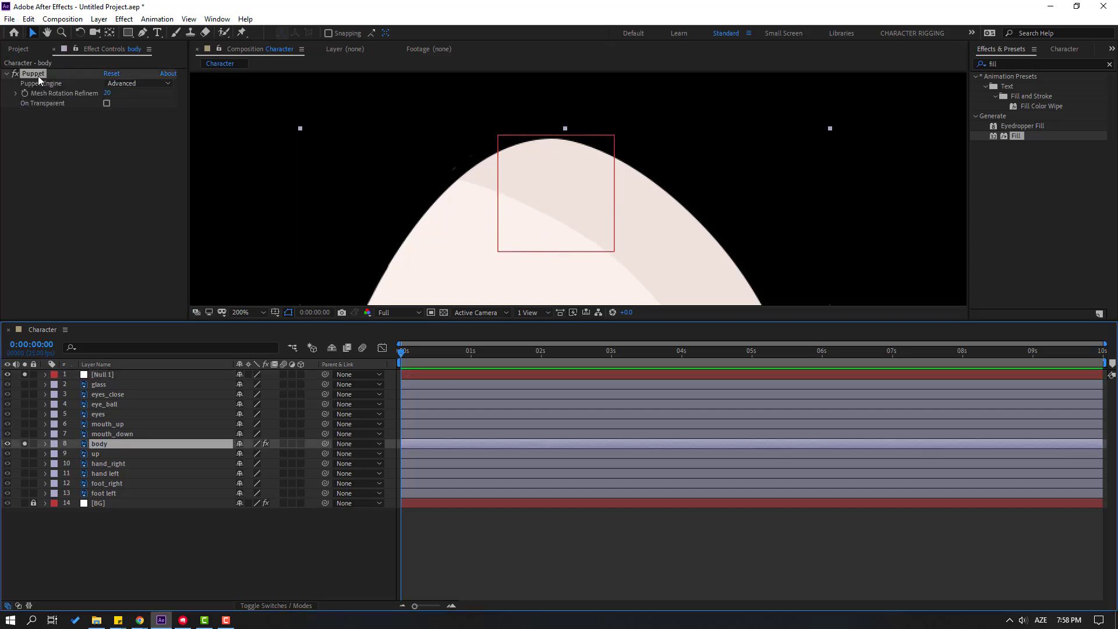
{"action": "left_click", "coordinate": [111, 375]}
{"action": "key", "text": "Down"}
{"action": "key", "text": "Down"}
{"action": "key", "text": "Down"}
{"action": "key", "text": "Down"}
{"action": "key", "text": "Down"}
{"action": "key", "text": "Down"}
{"action": "key", "text": "Down"}
{"action": "key", "text": "Down"}
{"action": "key", "text": "Down"}
{"action": "key", "text": "Down"}
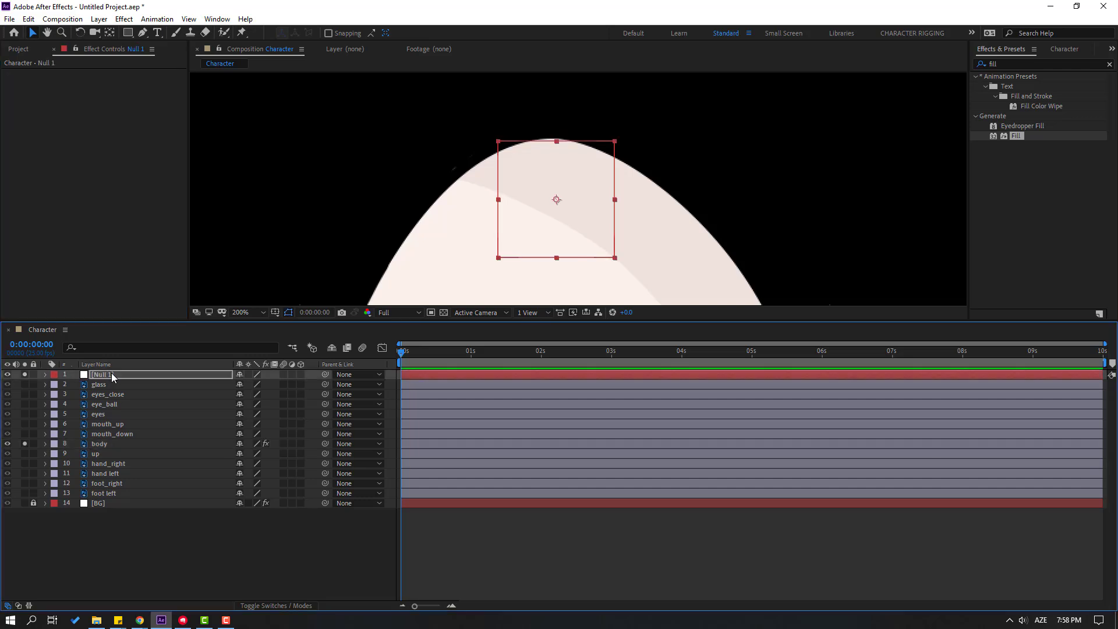
{"action": "left_click", "coordinate": [155, 444]}
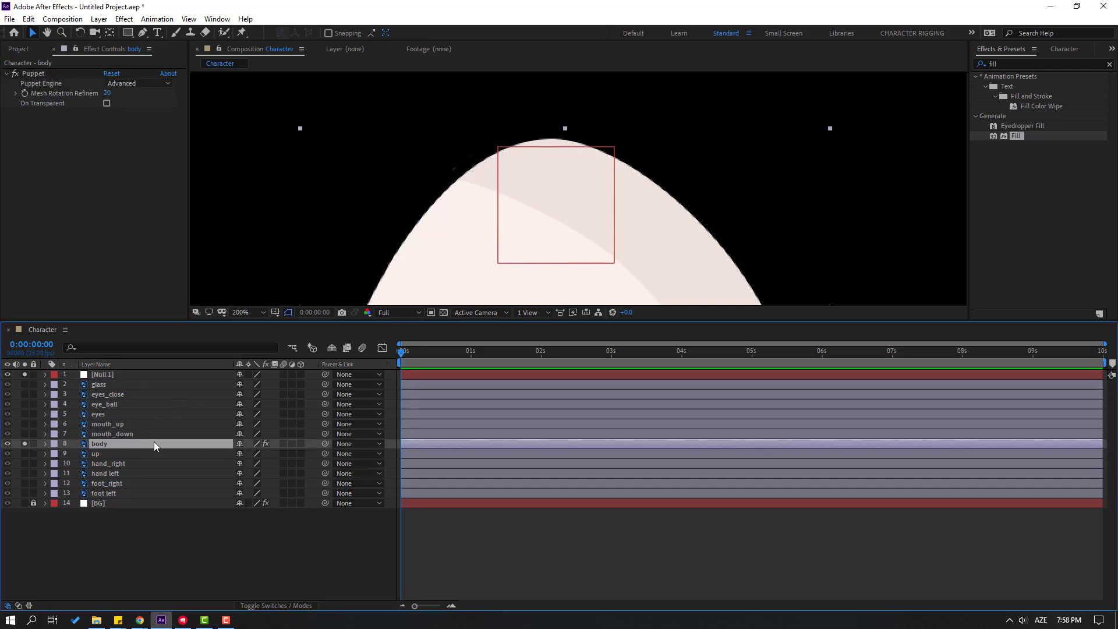
{"action": "left_click", "coordinate": [37, 79]}
{"action": "left_click", "coordinate": [36, 73]}
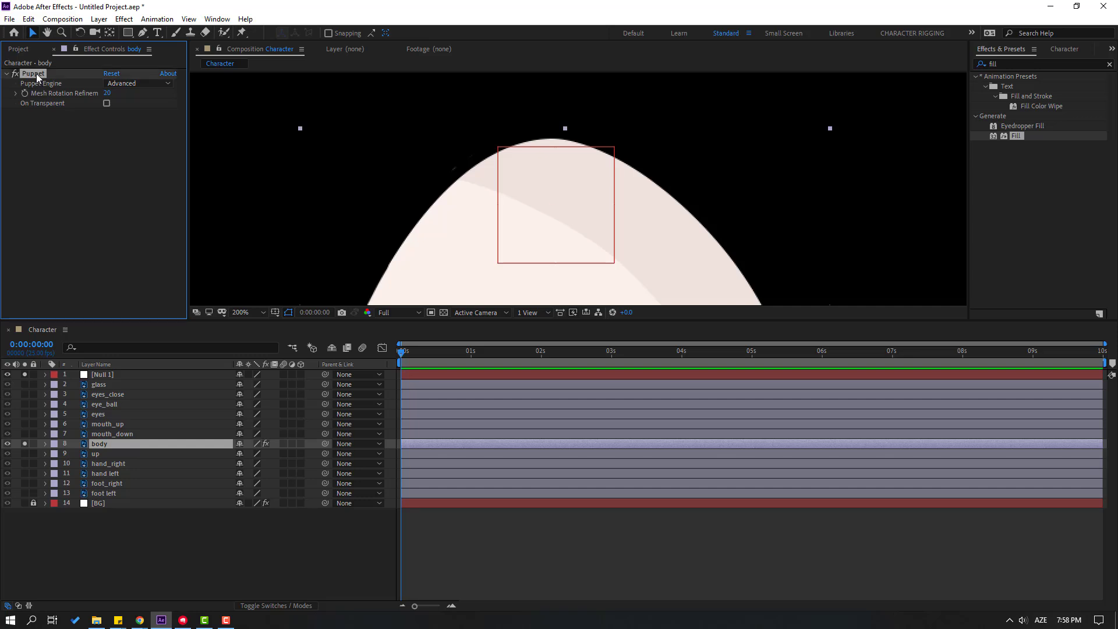
{"action": "scroll", "coordinate": [669, 246], "scroll_direction": "down", "scroll_amount": 2}
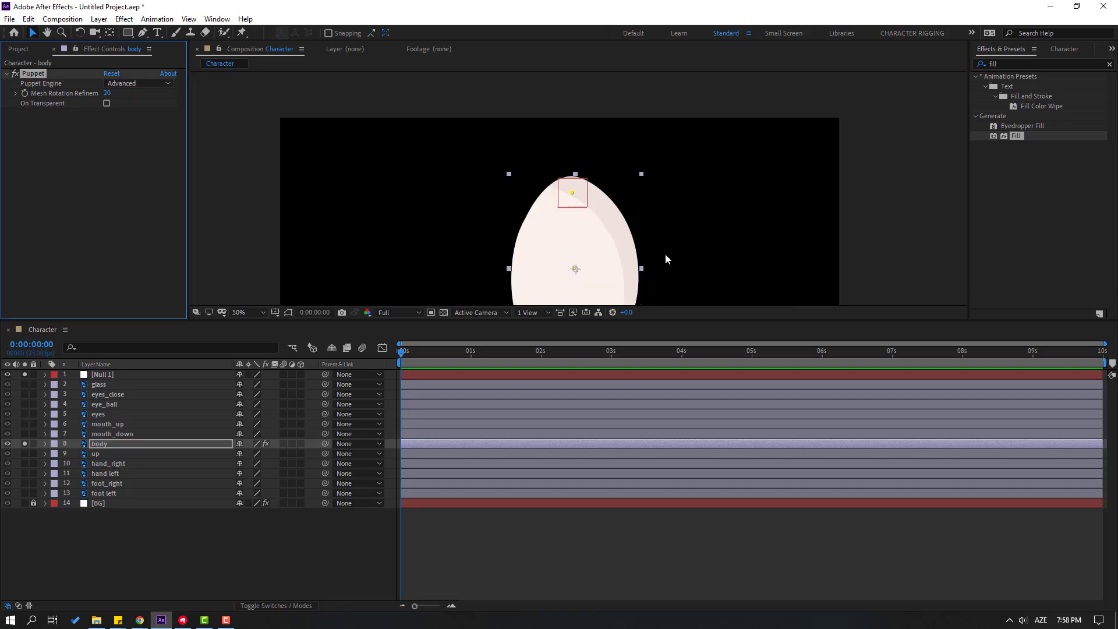
{"action": "scroll", "coordinate": [611, 232], "scroll_direction": "up", "scroll_amount": 1}
{"action": "left_click_drag", "start_coordinate": [608, 249], "coordinate": [576, 138]}
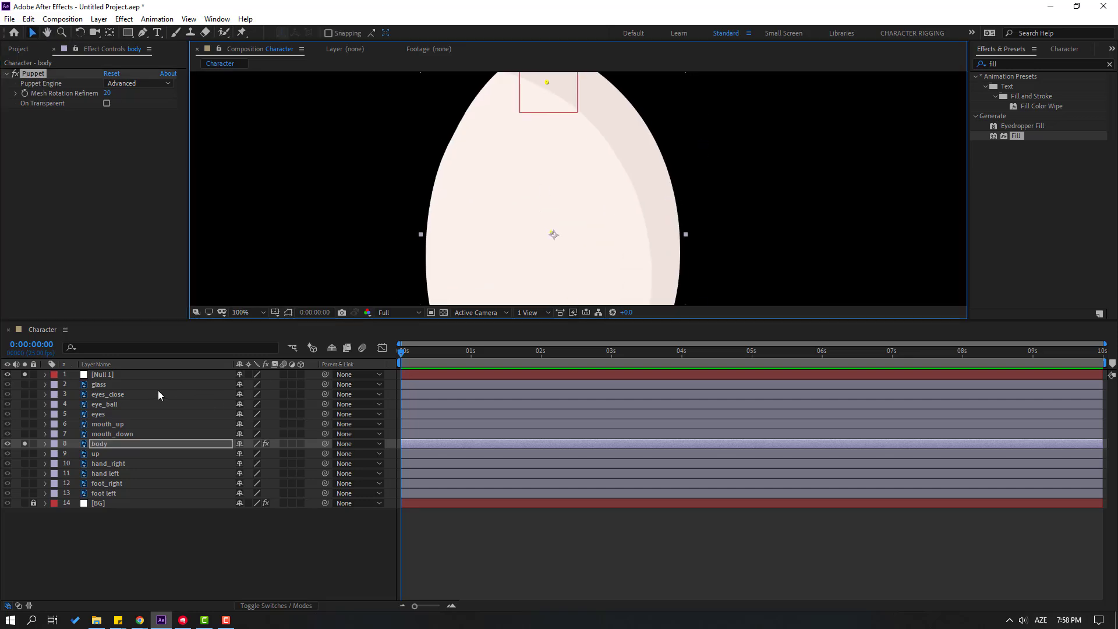
{"action": "left_click", "coordinate": [104, 378]}
Duplicate the null and shift the copy down toward the body's centre.
{"action": "key", "text": "ctrl+d"}
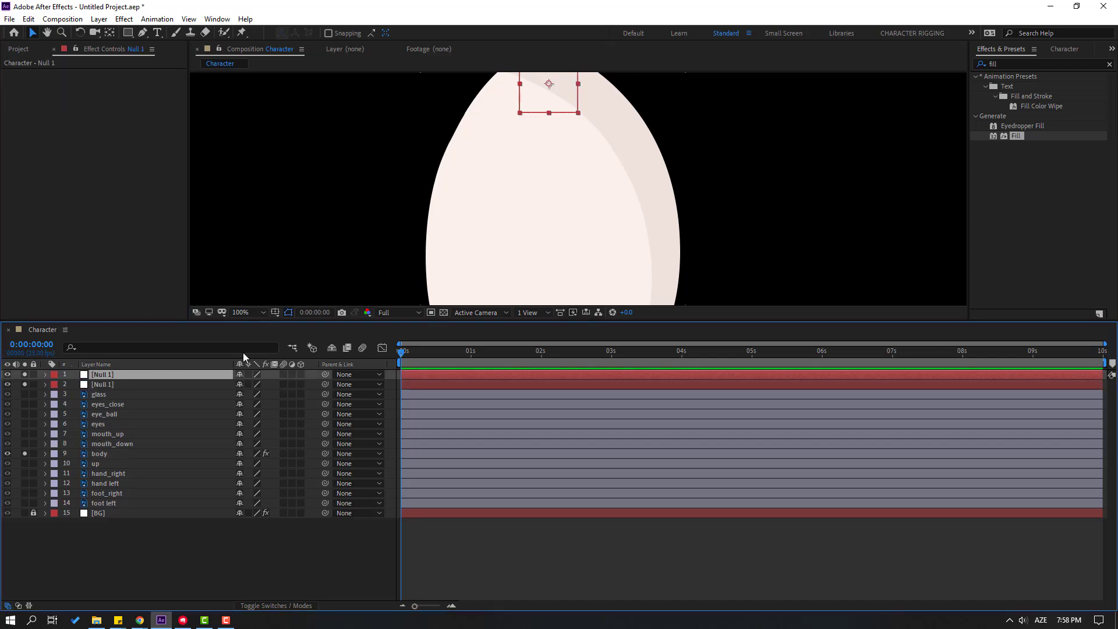
{"action": "key", "text": "shift+Down"}
{"action": "key", "text": "shift+Down"}
{"action": "key", "text": "shift+Down"}
{"action": "key", "text": "shift+Down"}
{"action": "key", "text": "shift+Down"}
{"action": "key", "text": "shift+Down"}
{"action": "key", "text": "shift+Down"}
{"action": "key", "text": "shift+Down"}
{"action": "key", "text": "shift+Down"}
{"action": "key", "text": "shift+Down"}
{"action": "key", "text": "shift+Down"}
{"action": "key", "text": "shift+Down"}
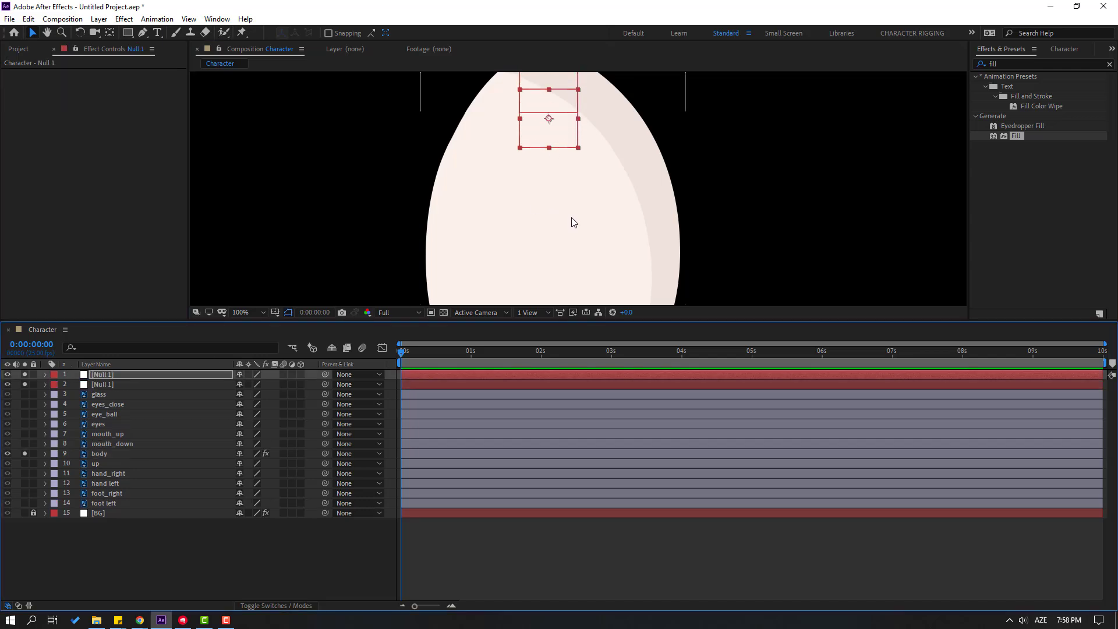
{"action": "key", "text": "shift+Down"}
{"action": "key", "text": "shift+Down"}
{"action": "key", "text": "shift+Down"}
{"action": "key", "text": "shift+Down"}
{"action": "key", "text": "shift+Down"}
{"action": "key", "text": "shift+Down"}
{"action": "key", "text": "shift+Down"}
{"action": "key", "text": "shift+Down"}
{"action": "key", "text": "shift+Down"}
{"action": "key", "text": "shift+Down"}
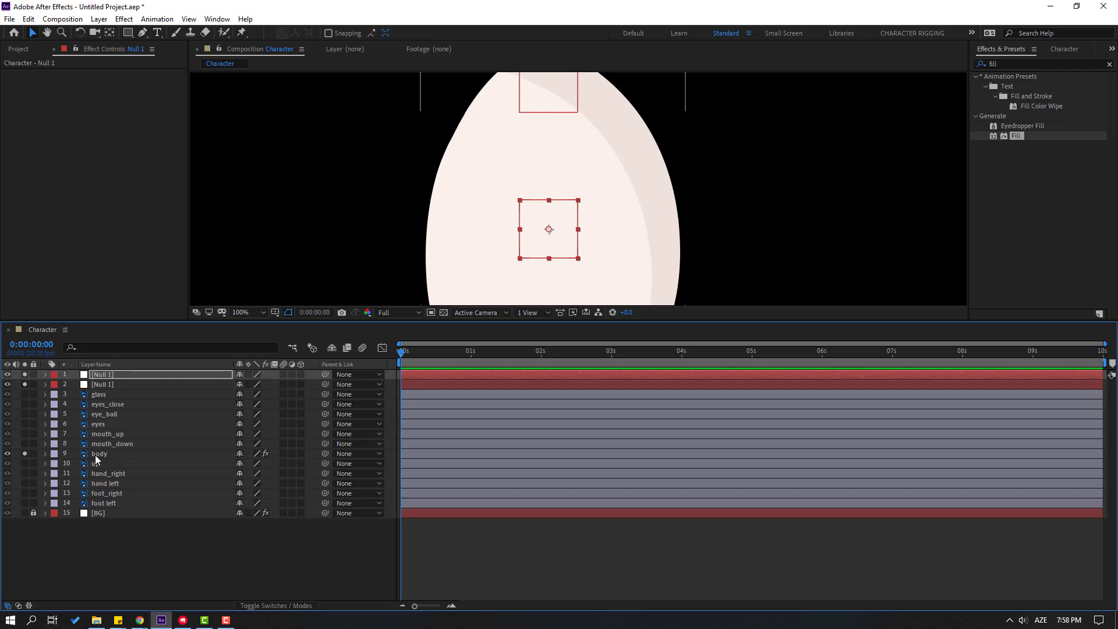
{"action": "left_click", "coordinate": [95, 454]}
{"action": "left_click", "coordinate": [33, 74]}
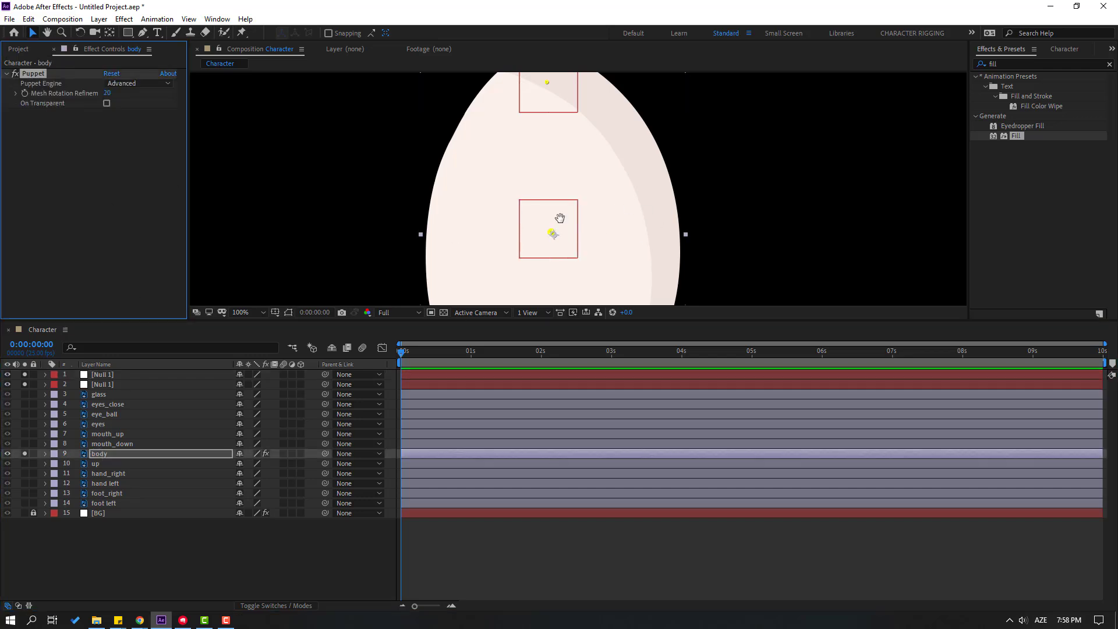
{"action": "scroll", "coordinate": [556, 217], "scroll_direction": "up", "scroll_amount": 1}
{"action": "scroll", "coordinate": [629, 175], "scroll_direction": "up", "scroll_amount": 1}
{"action": "scroll", "coordinate": [570, 188], "scroll_direction": "down", "scroll_amount": 1}
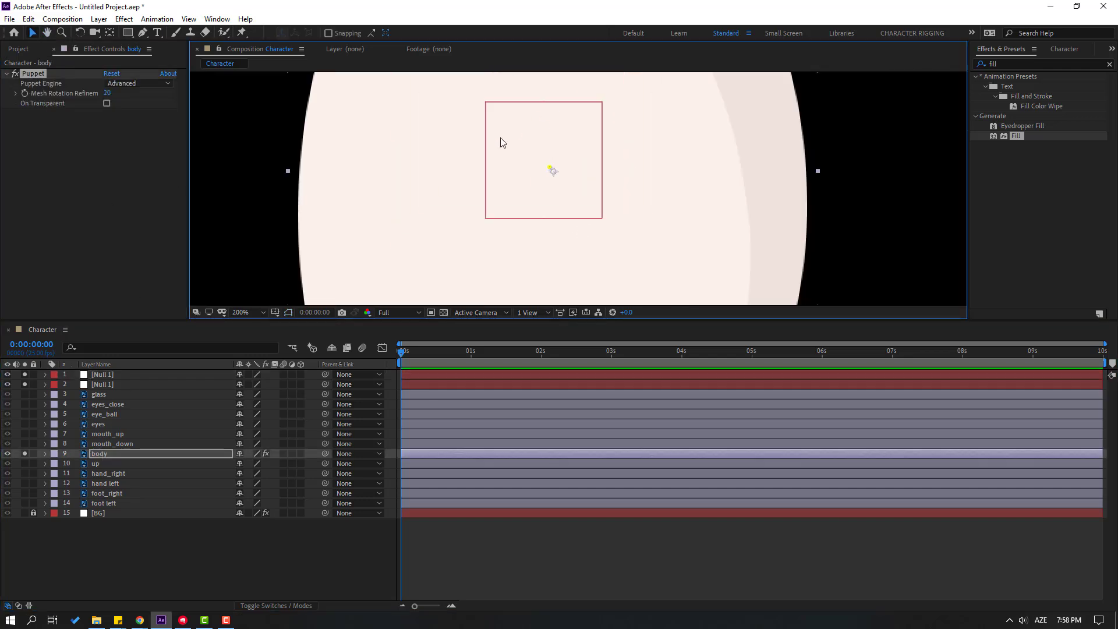
Drag the copied null onto the centre puppet pin and verify its alignment.
{"action": "left_click", "coordinate": [102, 374]}
{"action": "left_click_drag", "start_coordinate": [517, 159], "coordinate": [529, 171]}
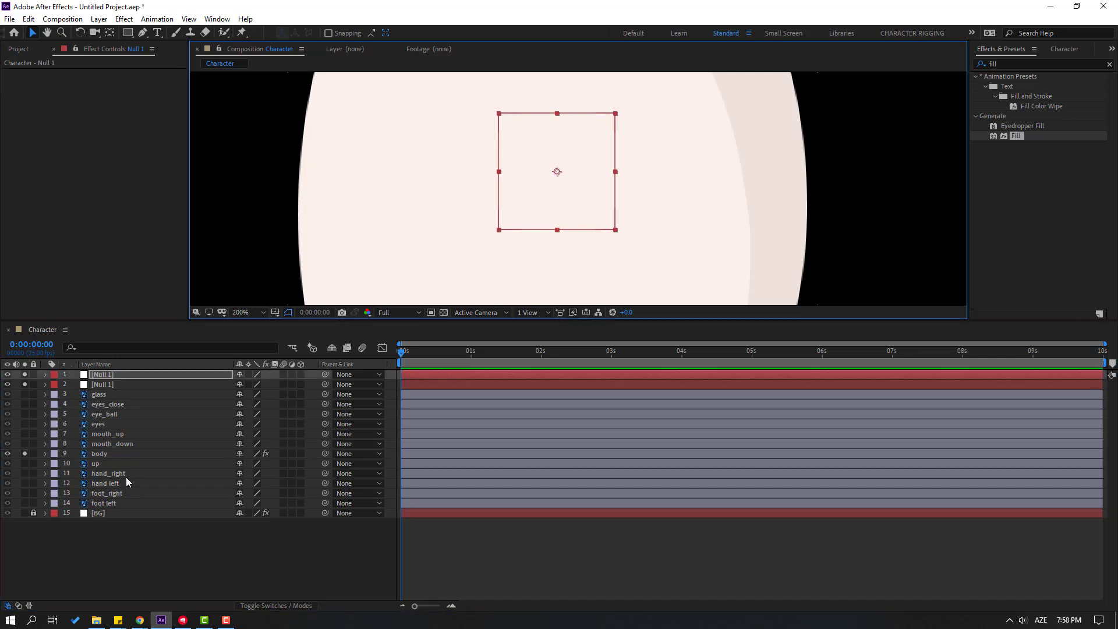
{"action": "left_click", "coordinate": [97, 454]}
{"action": "left_click", "coordinate": [34, 73]}
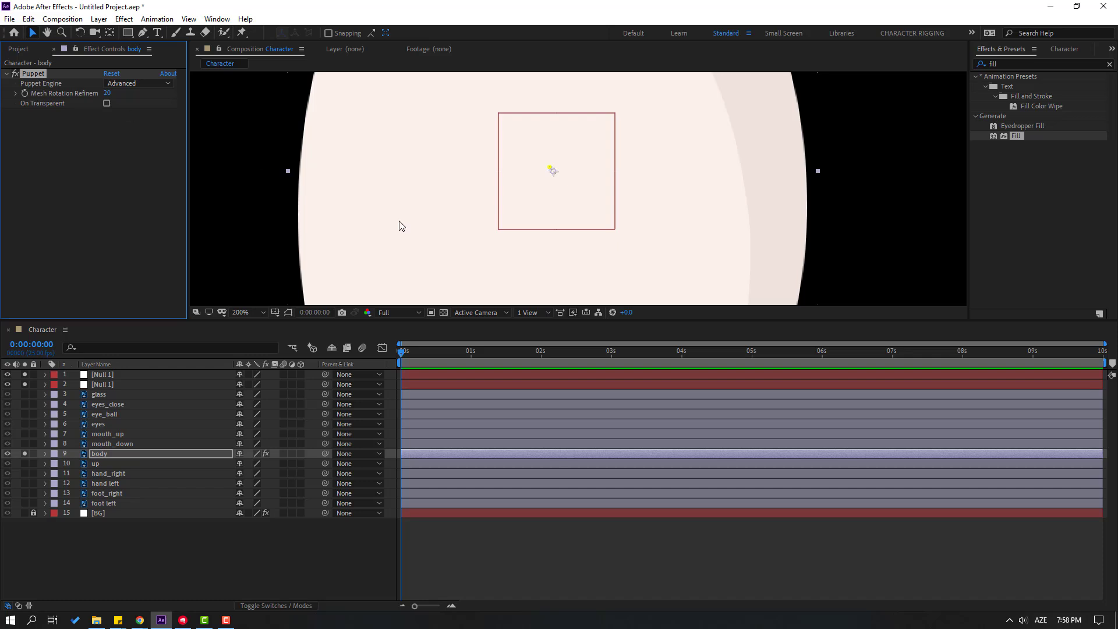
{"action": "left_click", "coordinate": [552, 169]}
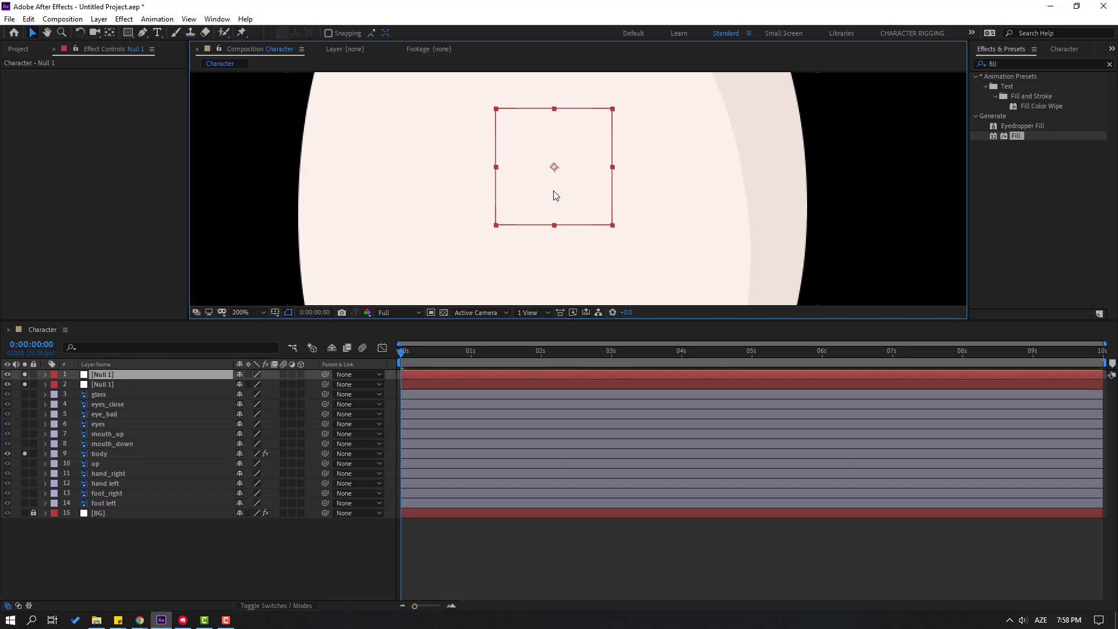
{"action": "left_click", "coordinate": [98, 455]}
{"action": "left_click", "coordinate": [40, 78]}
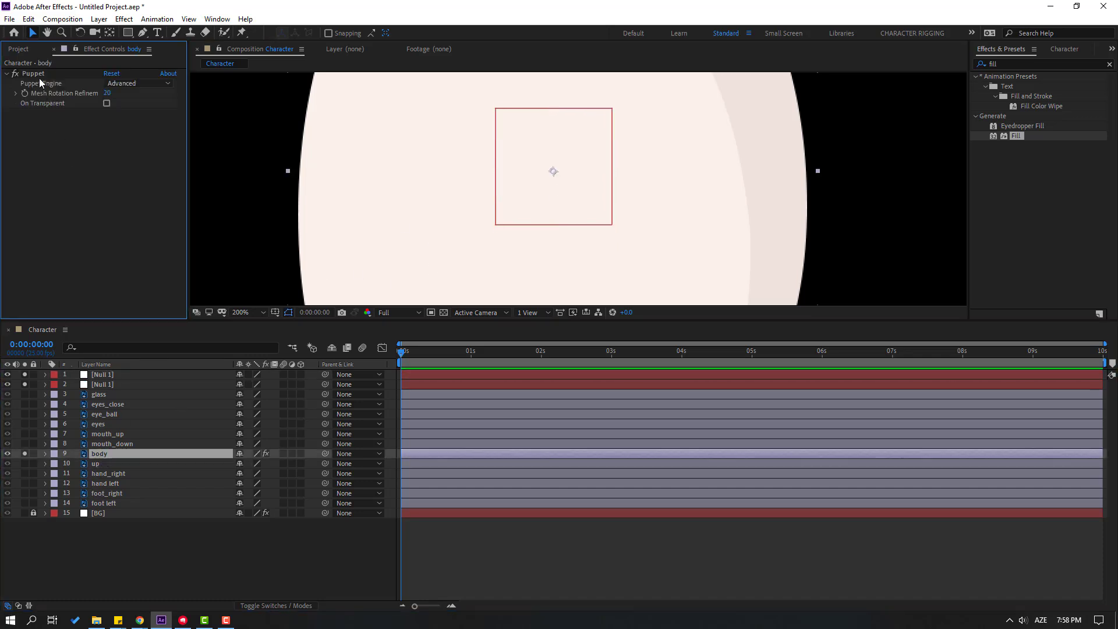
{"action": "left_click", "coordinate": [39, 73]}
{"action": "scroll", "coordinate": [753, 186], "scroll_direction": "down", "scroll_amount": 3}
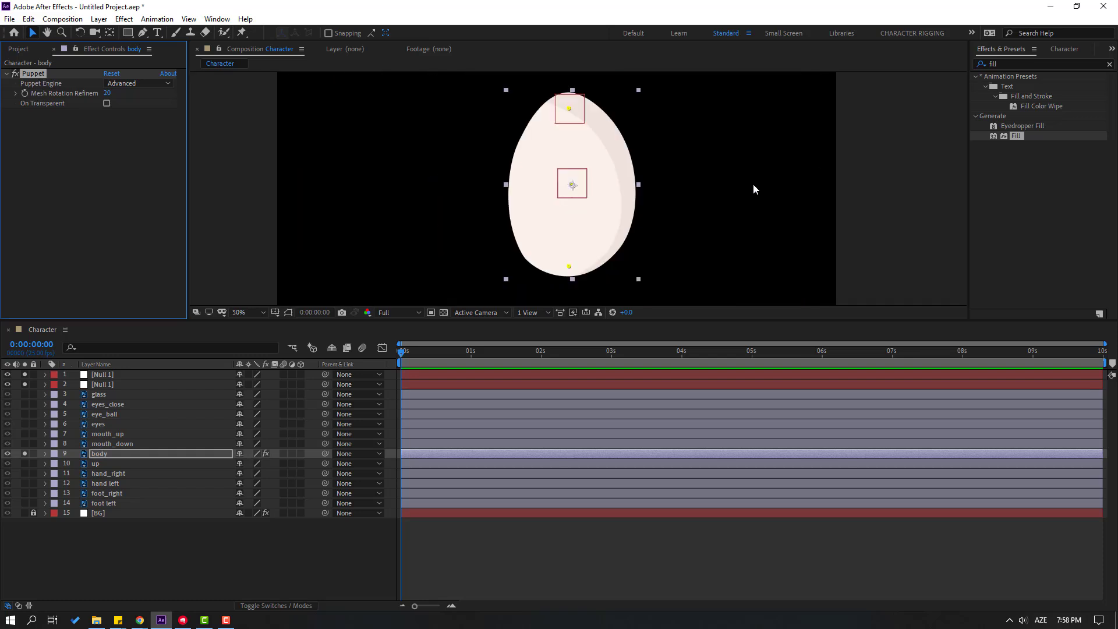
{"action": "left_click", "coordinate": [100, 378]}
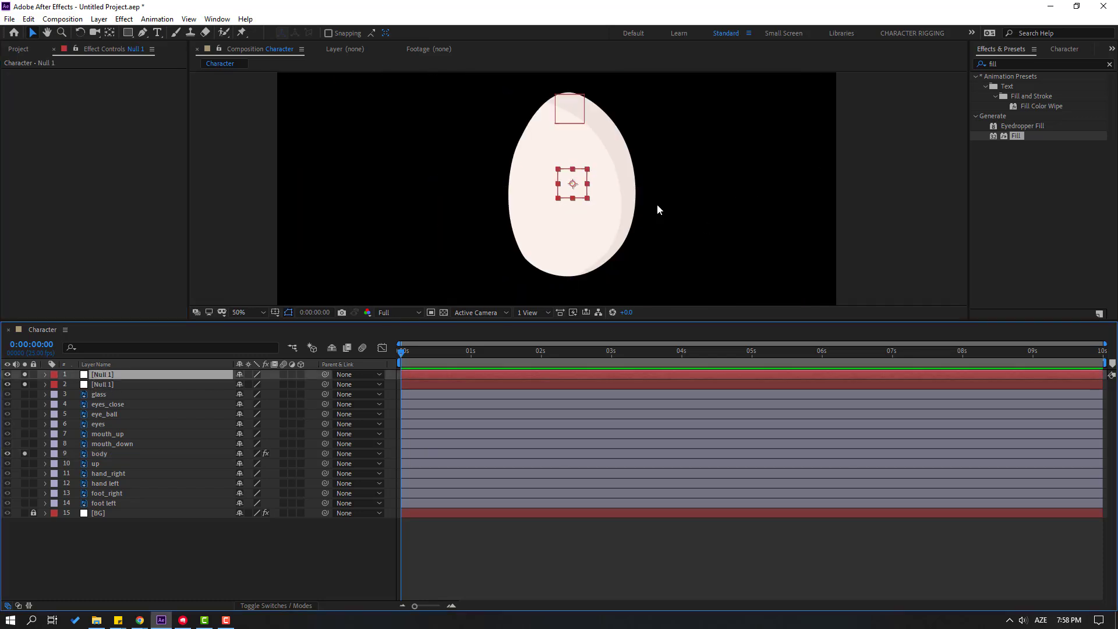
Duplicate the null into a third copy and drag it lower on the body.
{"action": "key", "text": "ctrl+d"}
{"action": "left_click_drag", "start_coordinate": [573, 185], "coordinate": [571, 195]}
{"action": "left_click_drag", "start_coordinate": [577, 260], "coordinate": [577, 274]}
{"action": "left_click", "coordinate": [103, 464]}
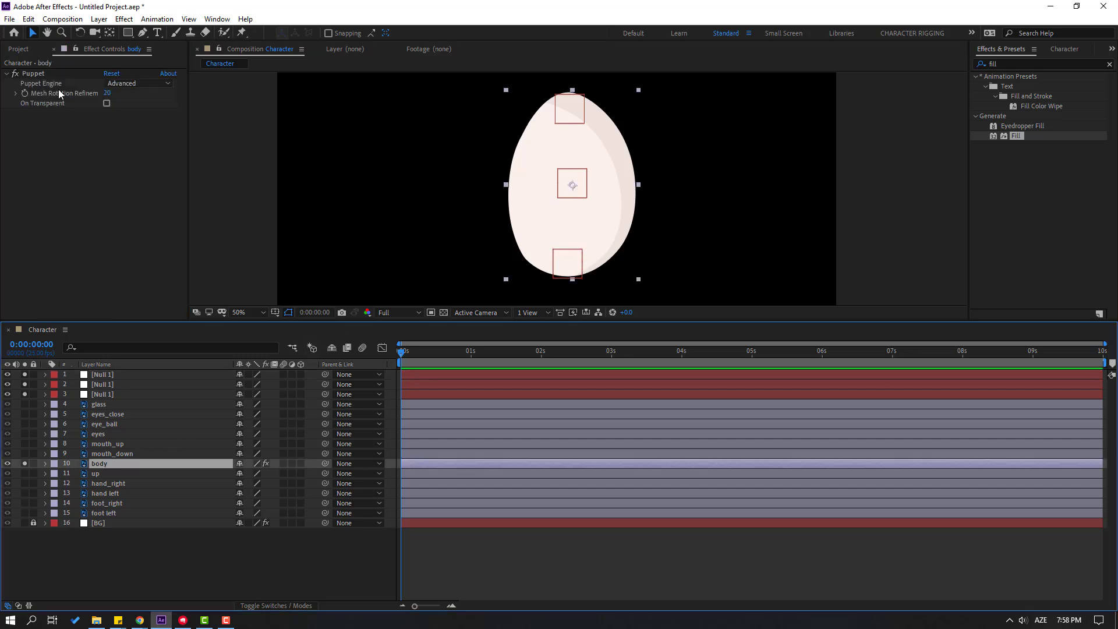
{"action": "left_click", "coordinate": [29, 74]}
Align the third null exactly over the egg's bottom puppet pin.
{"action": "key", "text": "h"}
{"action": "left_click_drag", "start_coordinate": [592, 266], "coordinate": [591, 222]}
{"action": "scroll", "coordinate": [612, 184], "scroll_direction": "up", "scroll_amount": 4}
{"action": "key", "text": "v"}
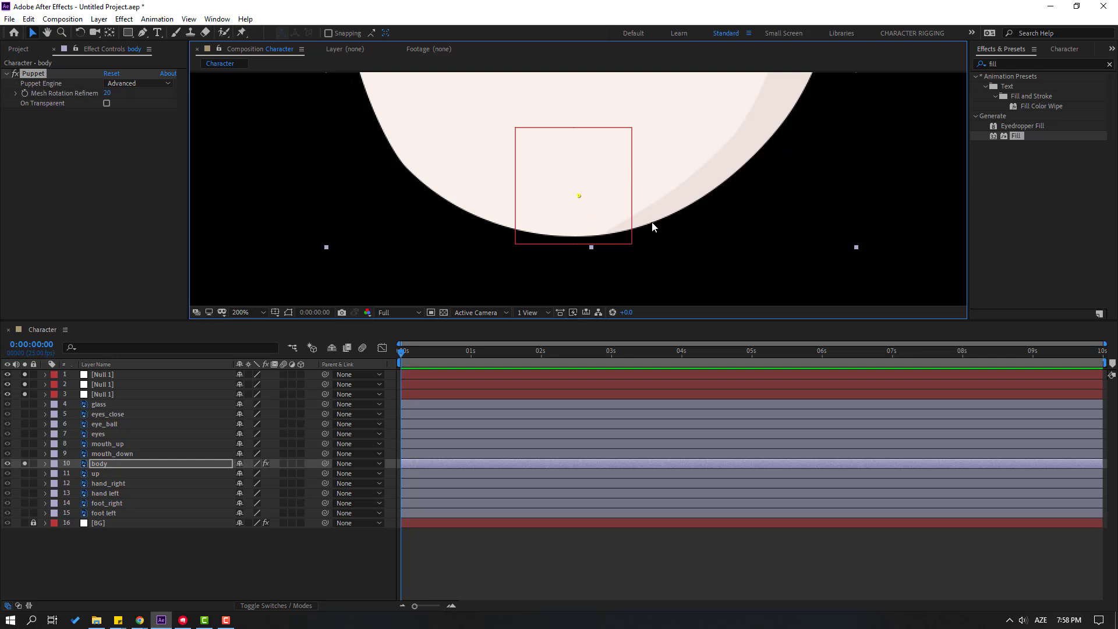
{"action": "left_click", "coordinate": [574, 242]}
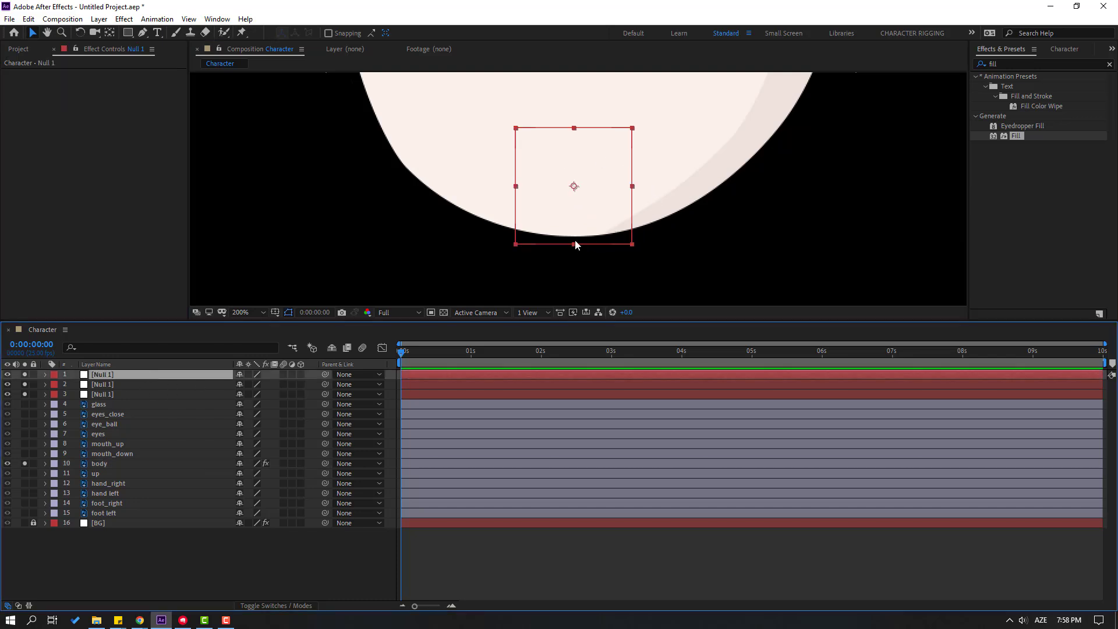
{"action": "left_click", "coordinate": [590, 204]}
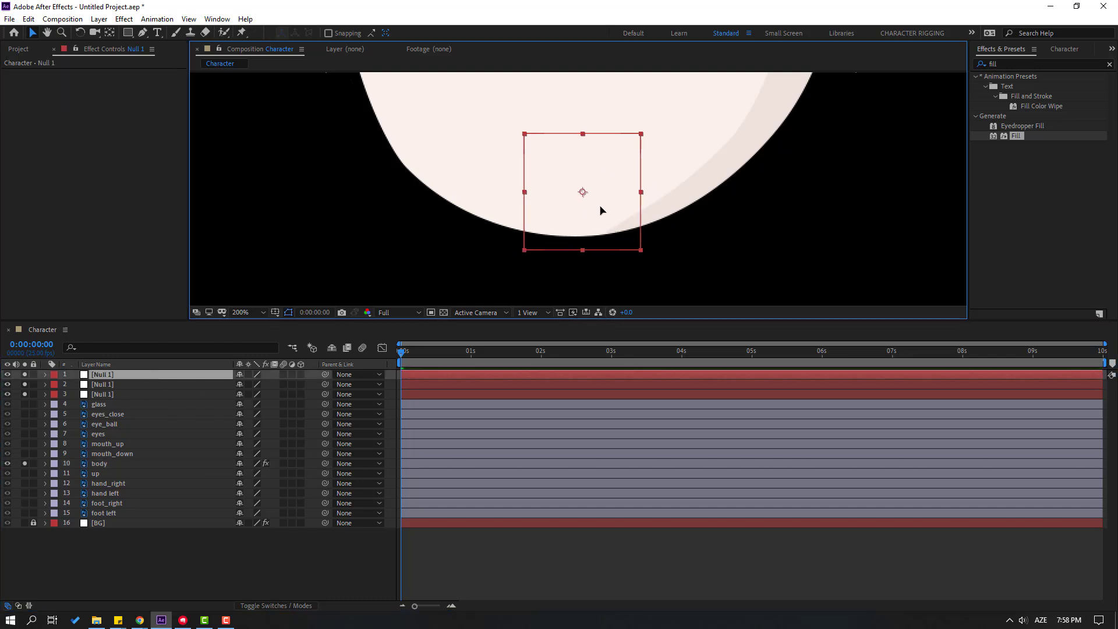
{"action": "left_click", "coordinate": [120, 463]}
{"action": "left_click", "coordinate": [34, 74]}
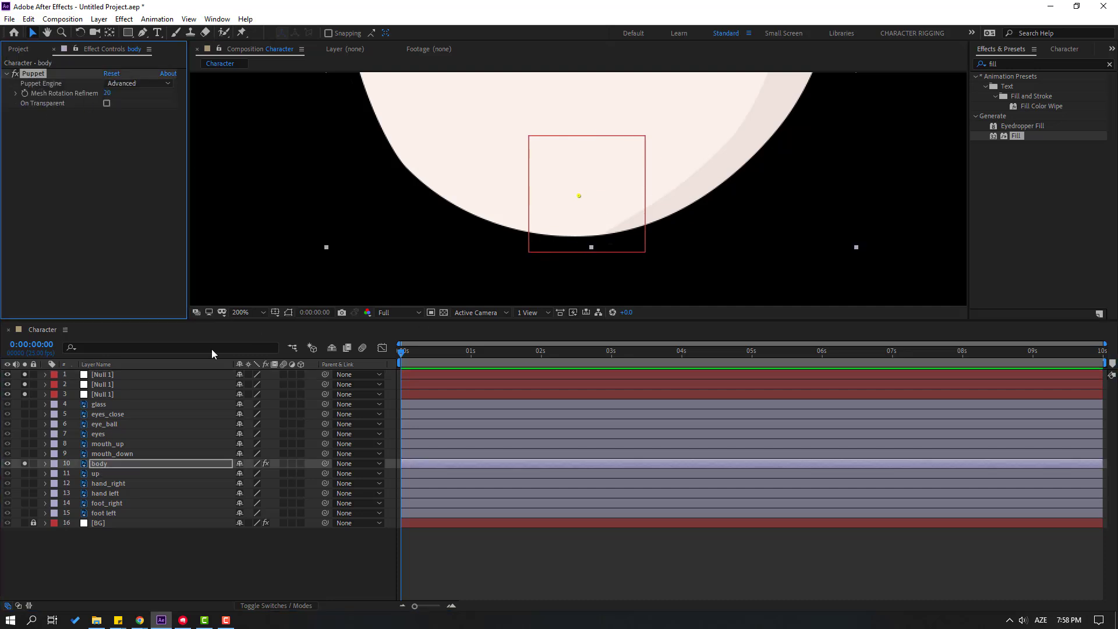
{"action": "left_click_drag", "start_coordinate": [648, 227], "coordinate": [644, 228]}
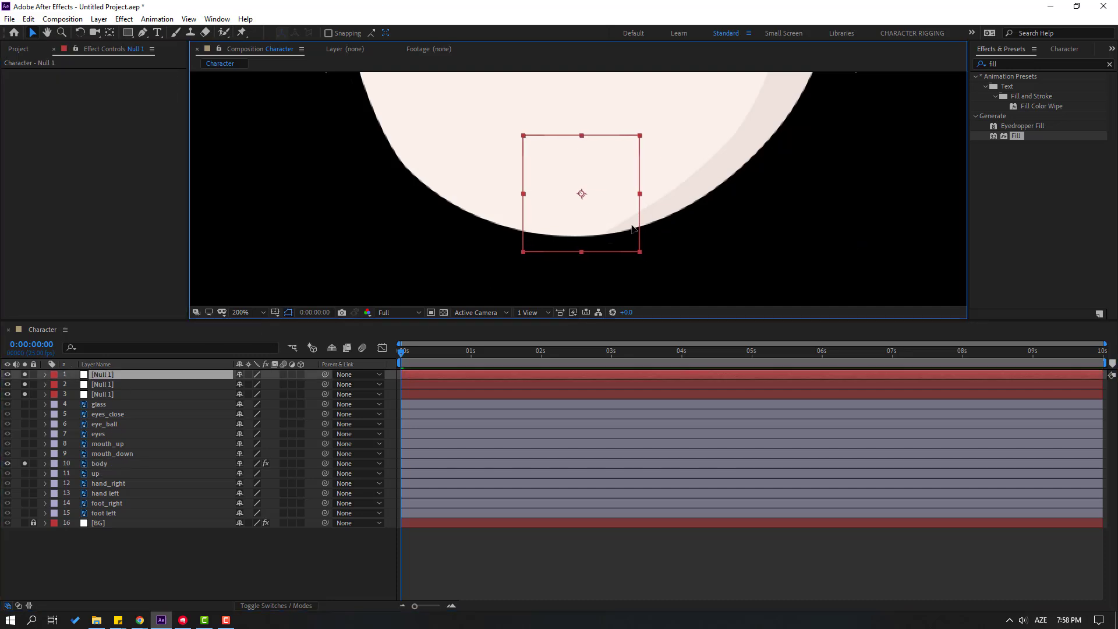
Fit the comp in the view and expand the body layer's Mesh 1 Deform to reveal its puppet pins.
{"action": "left_click", "coordinate": [99, 463]}
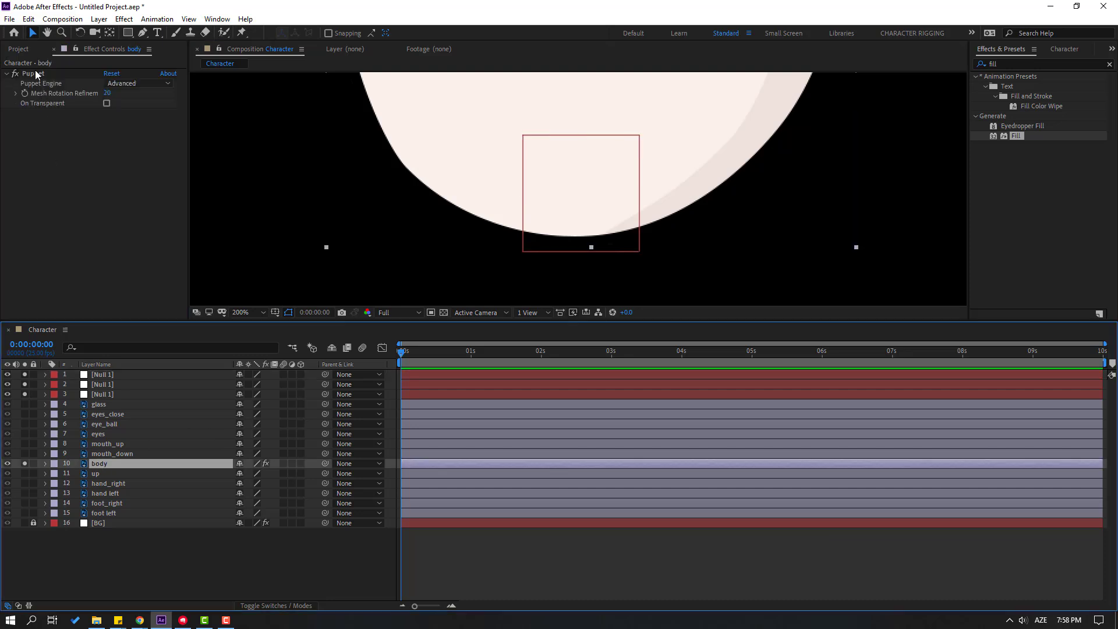
{"action": "left_click", "coordinate": [35, 71]}
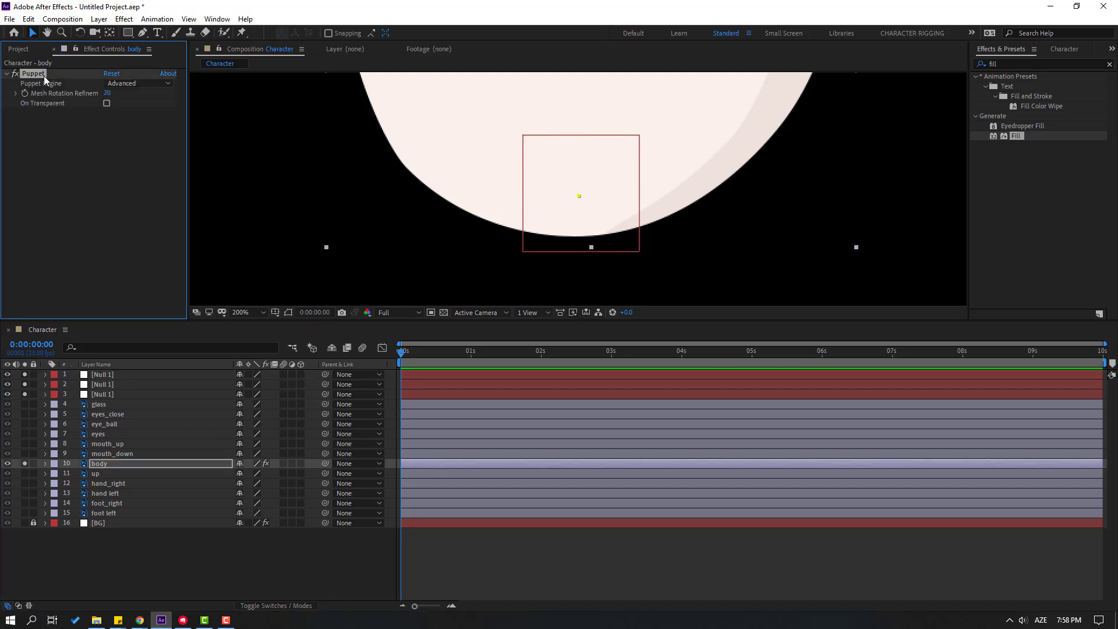
{"action": "left_click", "coordinate": [207, 311]}
{"action": "key", "text": "shift+/"}
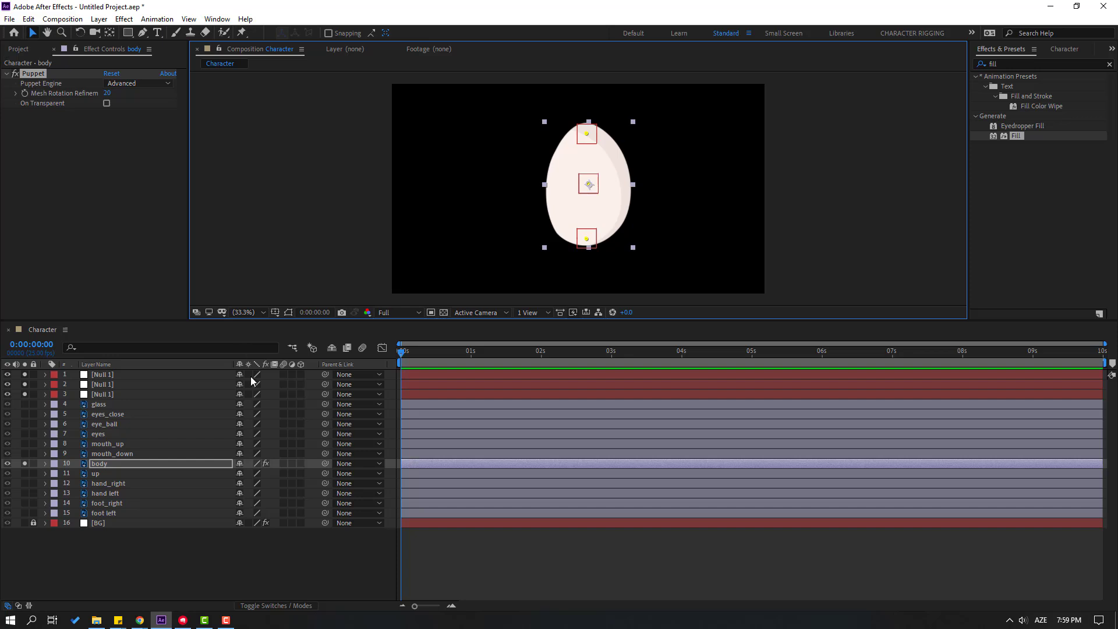
{"action": "left_click", "coordinate": [138, 551]}
{"action": "left_click", "coordinate": [99, 466]}
{"action": "left_click", "coordinate": [45, 464]}
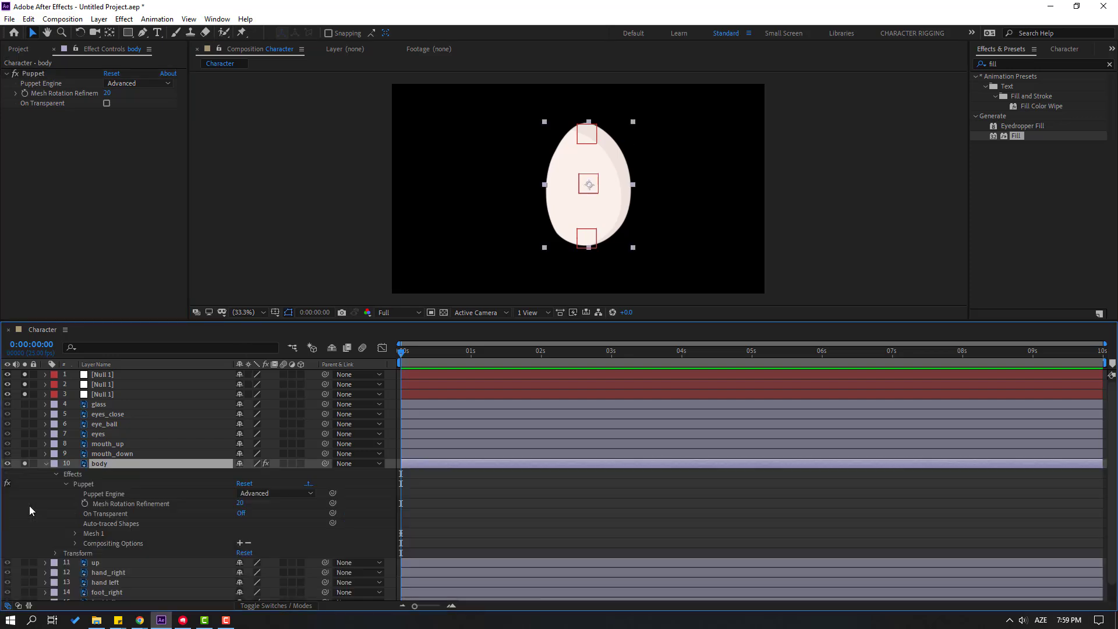
{"action": "left_click", "coordinate": [75, 533]}
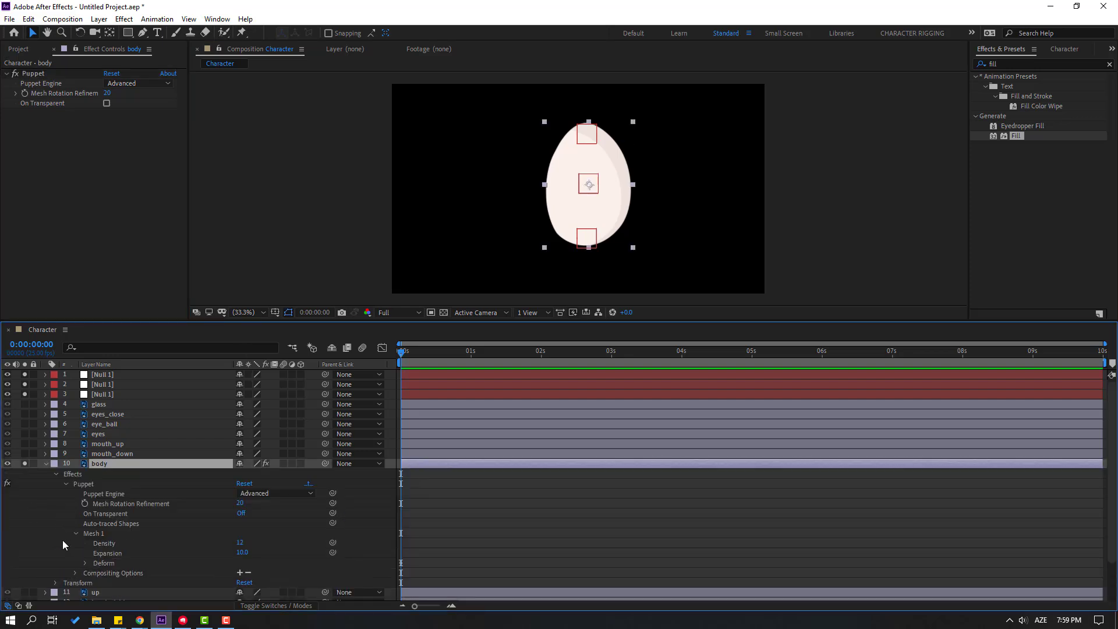
{"action": "left_click", "coordinate": [85, 563]}
{"action": "scroll", "coordinate": [86, 568], "scroll_direction": "down", "scroll_amount": 2}
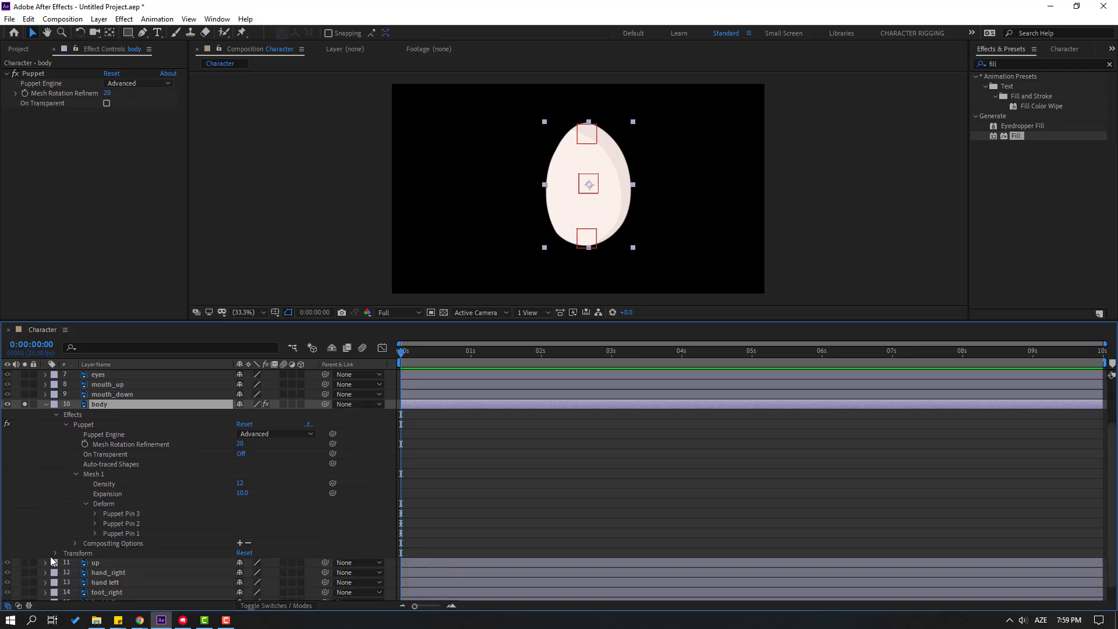
{"action": "left_click", "coordinate": [83, 424]}
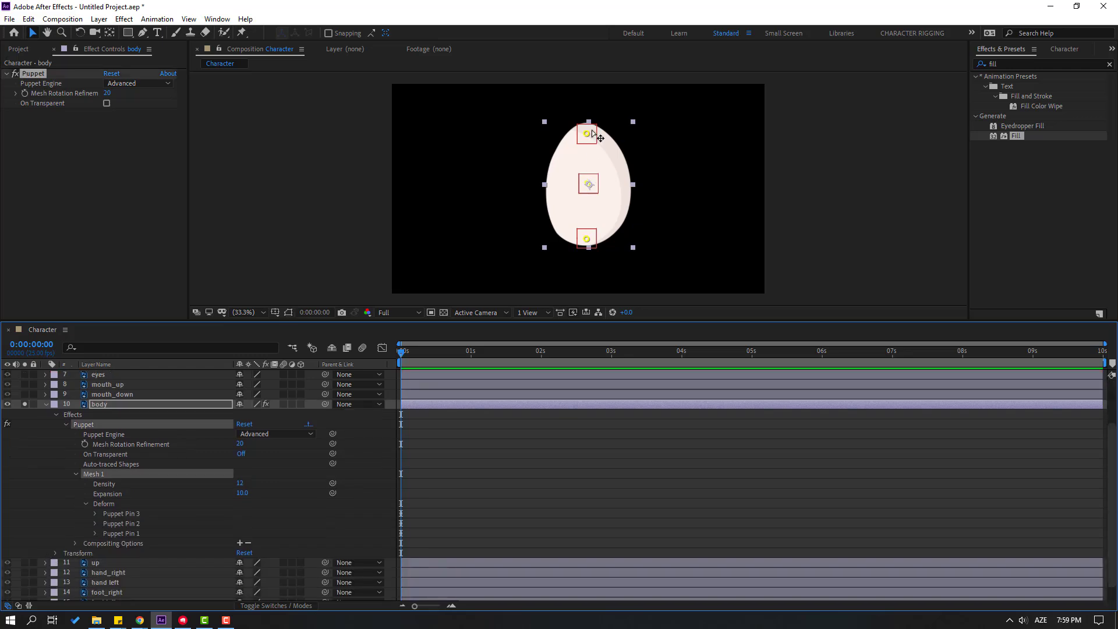
Rename the body's Puppet Pin 1 to '1'.
{"action": "left_click", "coordinate": [134, 533]}
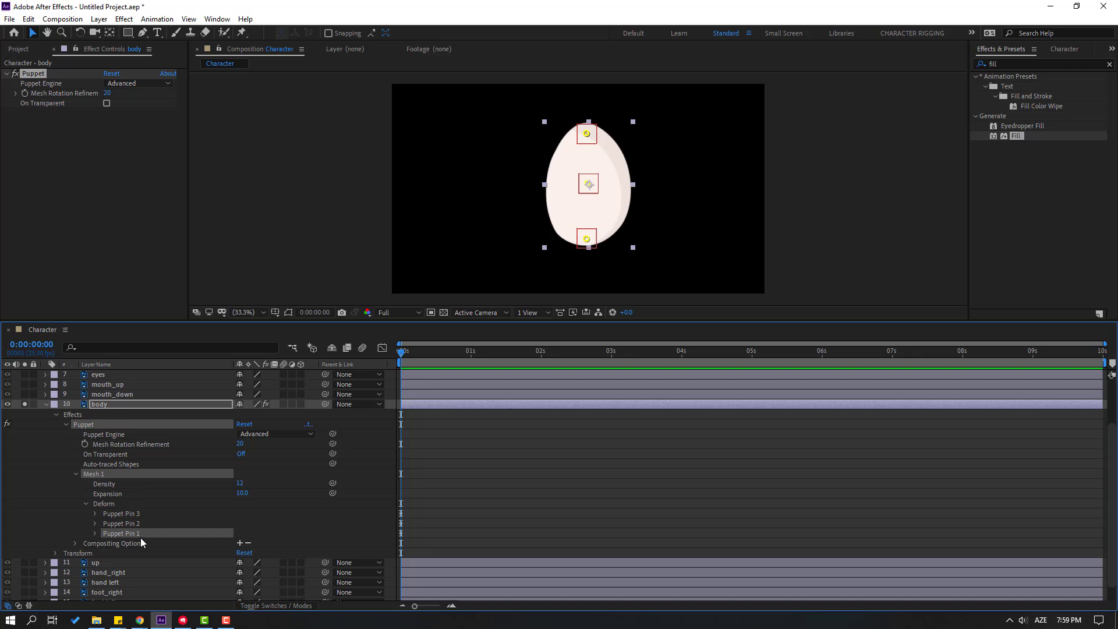
{"action": "key", "text": "Return"}
{"action": "type", "text": "1"}
{"action": "key", "text": "Return"}
{"action": "scroll", "coordinate": [118, 428], "scroll_direction": "up", "scroll_amount": 2}
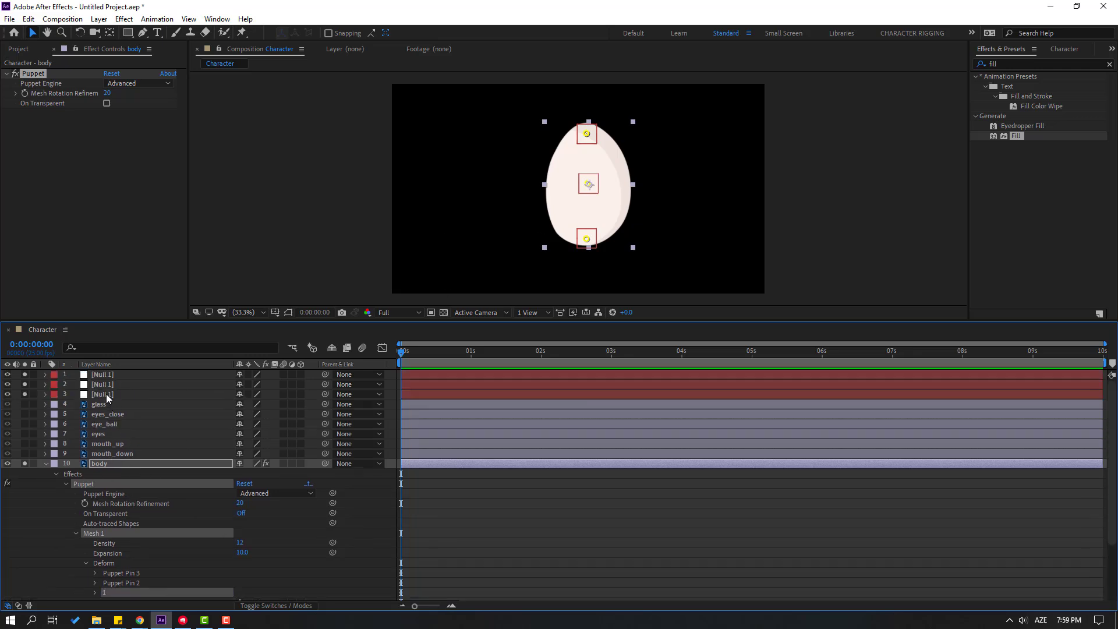
Rename null layer 3 to '1'.
{"action": "left_click", "coordinate": [107, 396]}
{"action": "key", "text": "Return"}
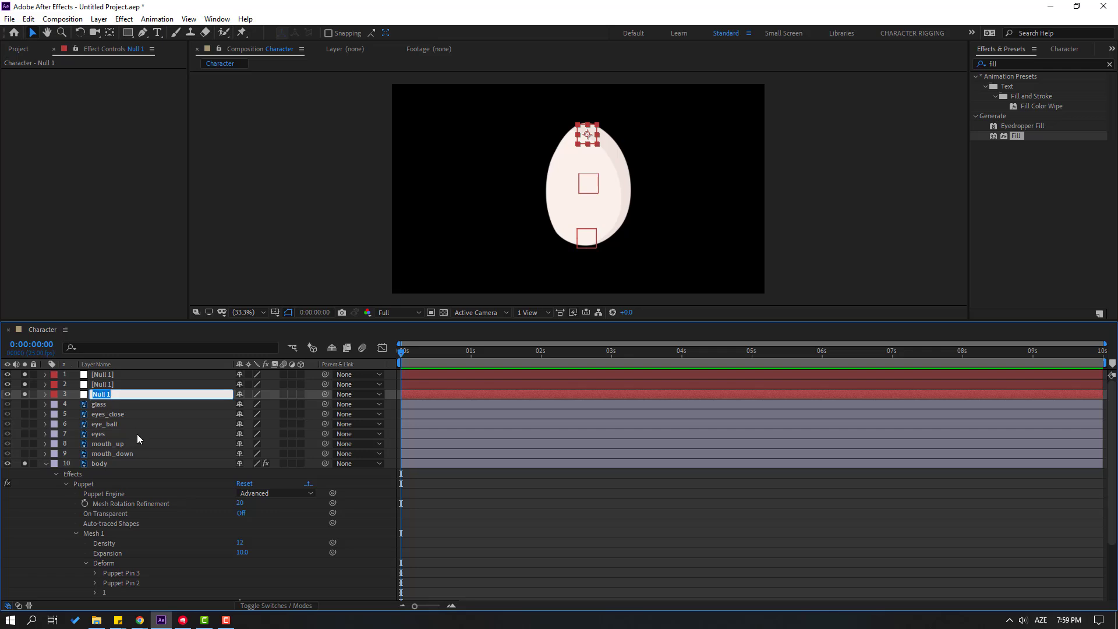
{"action": "type", "text": "1"}
{"action": "key", "text": "Return"}
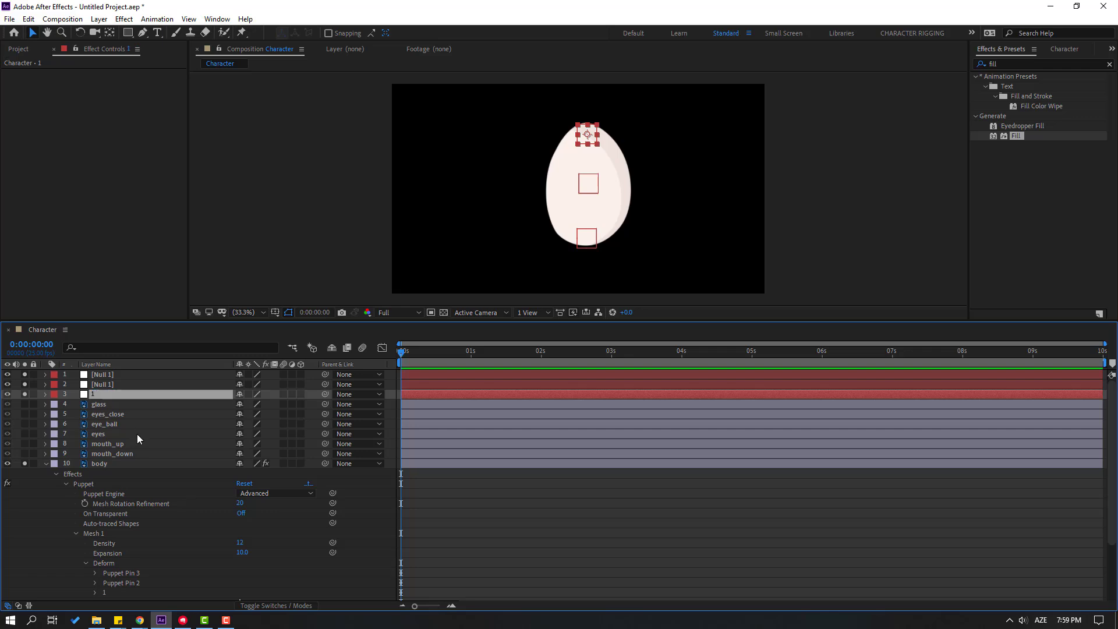
{"action": "scroll", "coordinate": [153, 492], "scroll_direction": "down", "scroll_amount": 2}
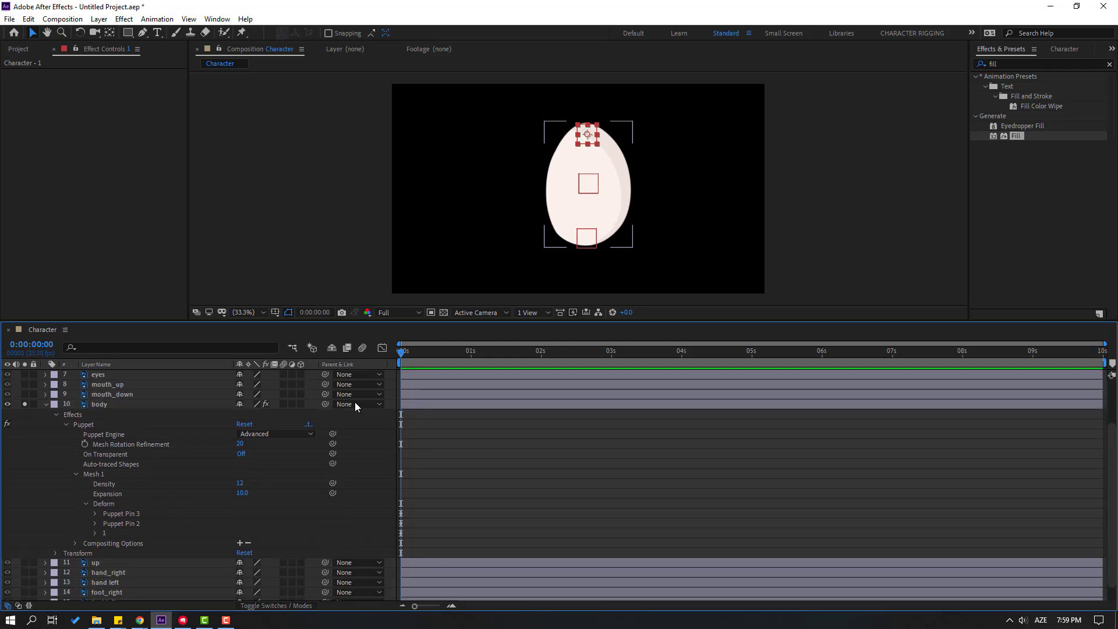
Rename the body's middle puppet pin, Puppet Pin 2, to '2'.
{"action": "left_click", "coordinate": [121, 525]}
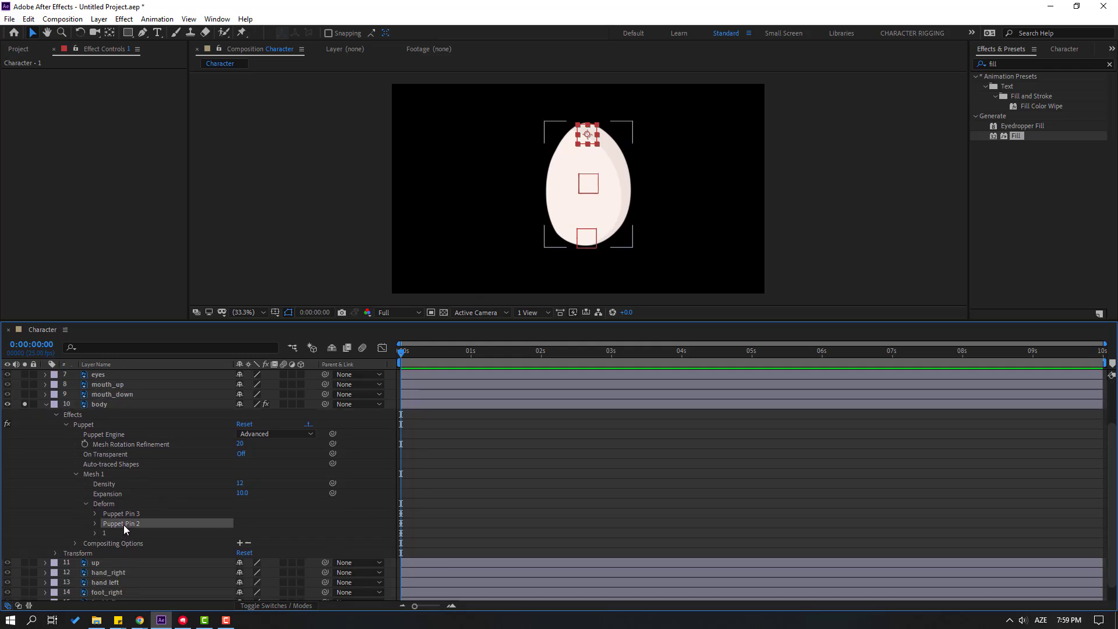
{"action": "left_click", "coordinate": [588, 185]}
{"action": "left_click", "coordinate": [157, 523]}
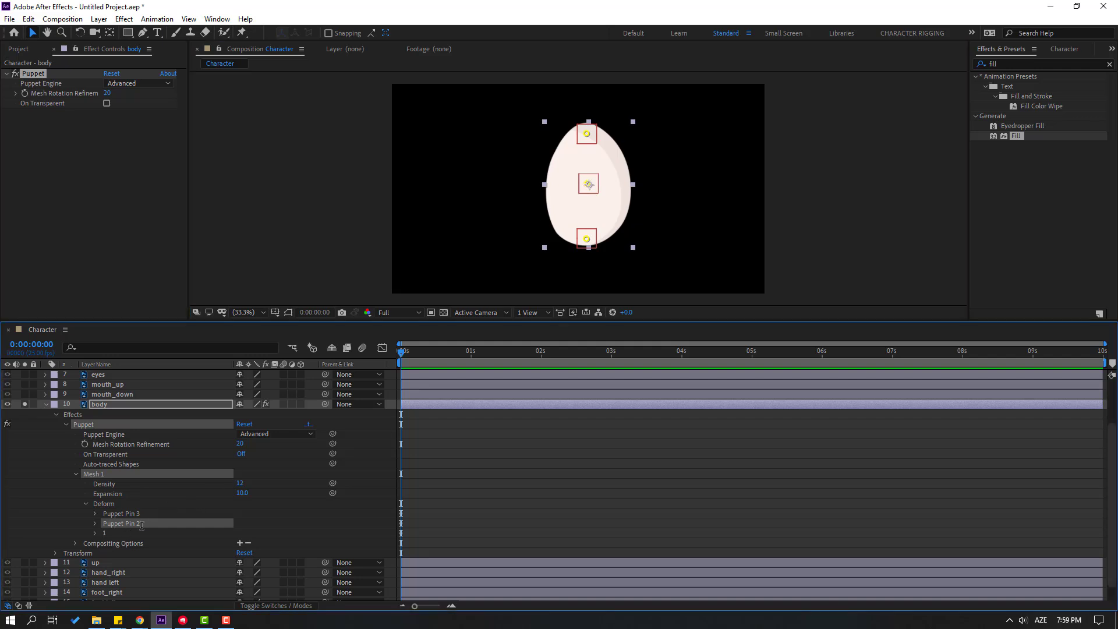
{"action": "key", "text": "Return"}
{"action": "type", "text": "2"}
{"action": "key", "text": "Return"}
{"action": "scroll", "coordinate": [29, 506], "scroll_direction": "up", "scroll_amount": 3}
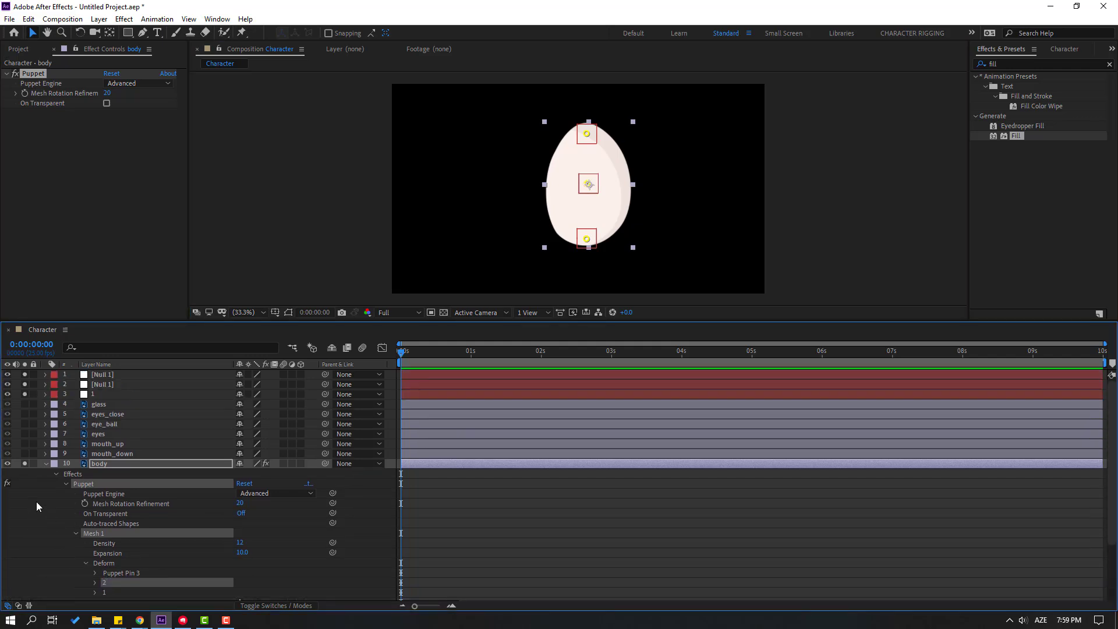
Rename null layer 2 to '2'.
{"action": "left_click", "coordinate": [106, 388]}
{"action": "key", "text": "Return"}
{"action": "type", "text": "2"}
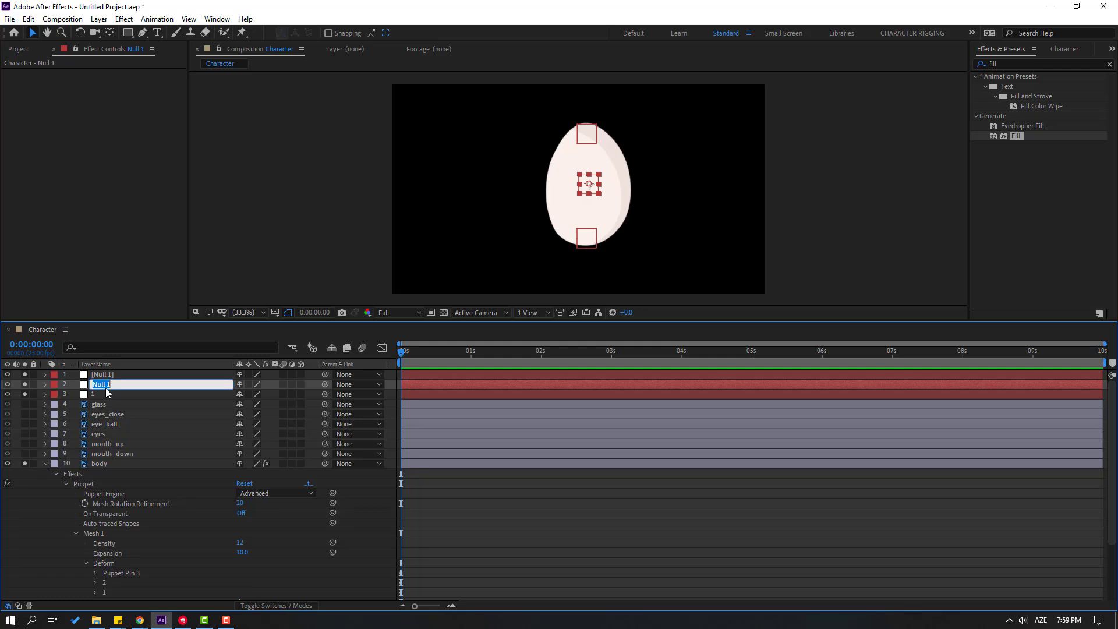
{"action": "key", "text": "Return"}
{"action": "scroll", "coordinate": [81, 505], "scroll_direction": "down", "scroll_amount": 2}
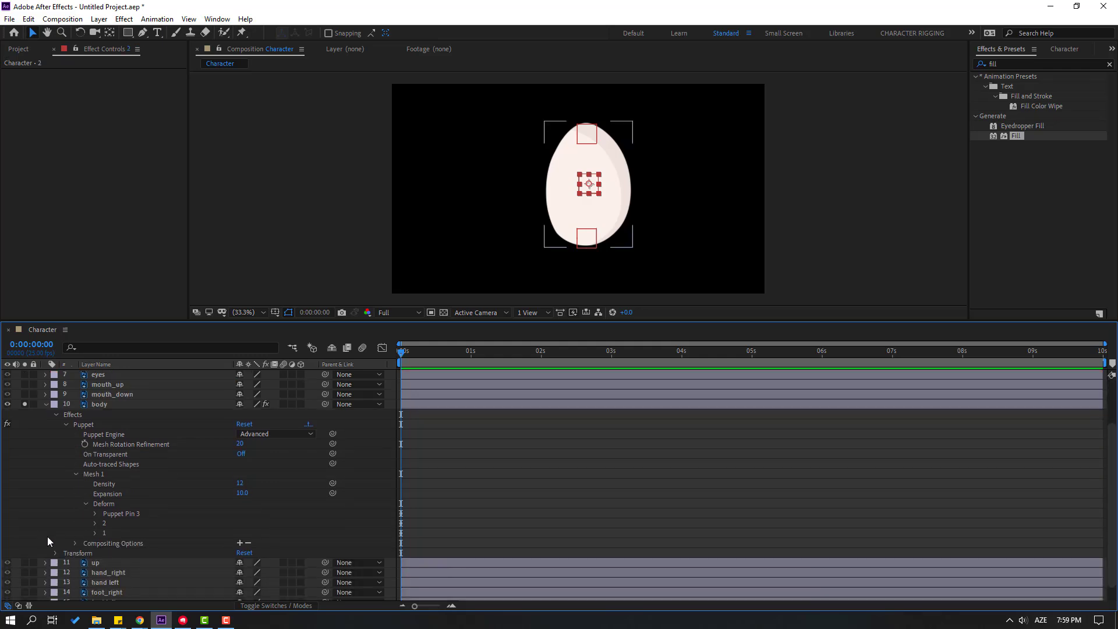
Rename Puppet Pin 3 to '3'.
{"action": "left_click", "coordinate": [135, 516]}
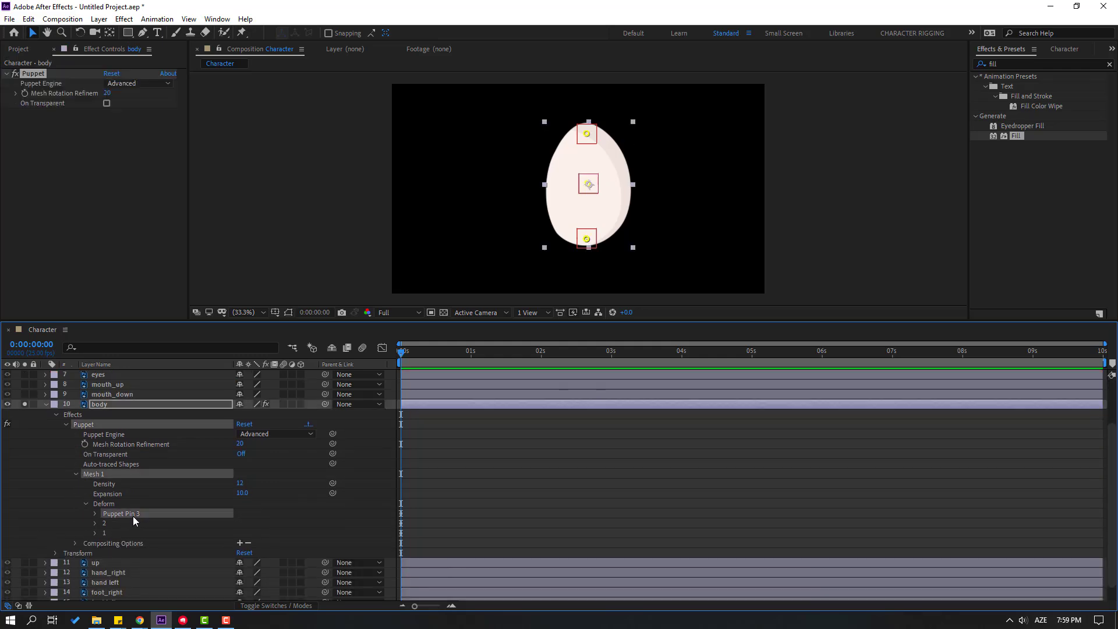
{"action": "key", "text": "Return"}
{"action": "type", "text": "3"}
{"action": "key", "text": "Return"}
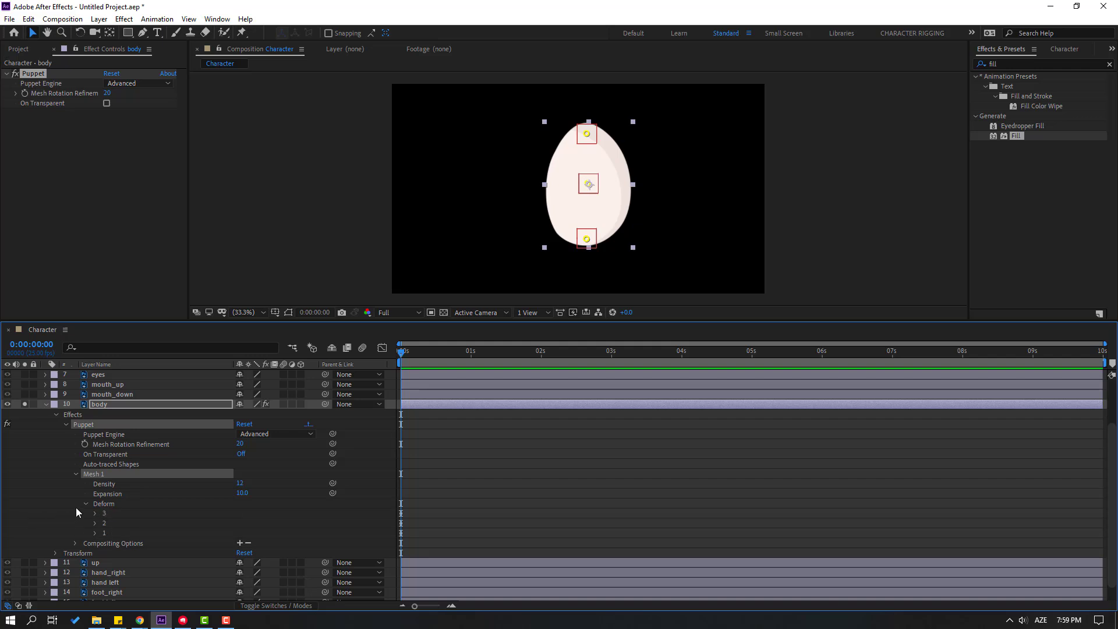
{"action": "scroll", "coordinate": [87, 454], "scroll_direction": "up", "scroll_amount": 2}
Rename null layer 1 to '3', then reselect the body layer.
{"action": "left_click", "coordinate": [106, 376]}
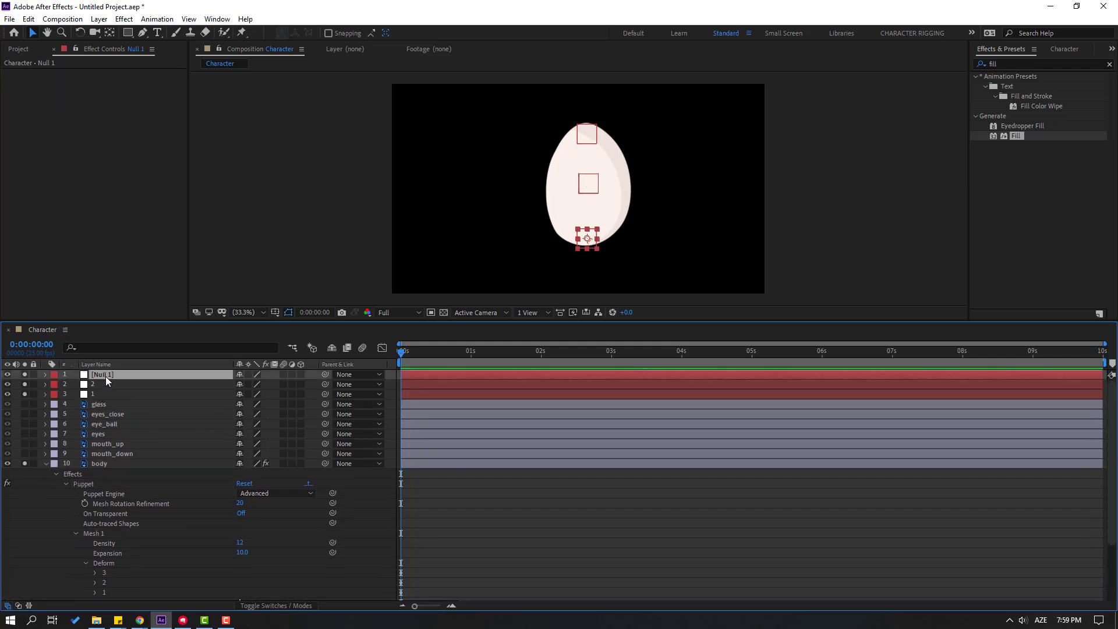
{"action": "key", "text": "Return"}
{"action": "type", "text": "3"}
{"action": "key", "text": "Return"}
{"action": "left_click", "coordinate": [48, 546]}
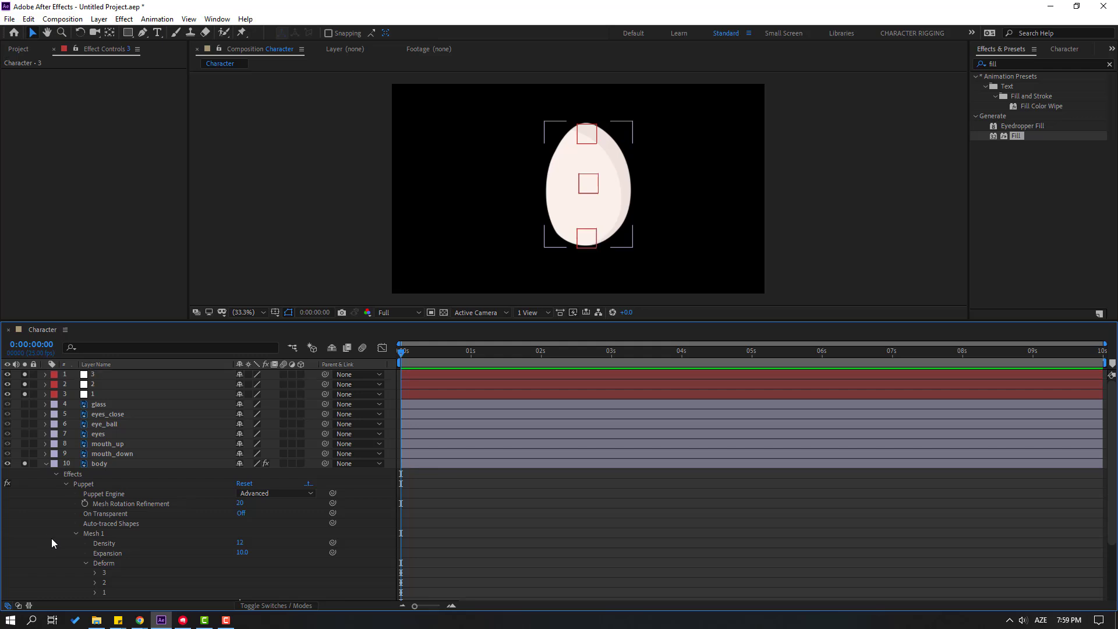
{"action": "left_click", "coordinate": [428, 293]}
{"action": "left_click", "coordinate": [202, 514]}
Open the tutorial post's DOWNLOAD EXPRESSION link to get 'Puppet to Null Object.txt'.
{"action": "key", "text": "F2"}
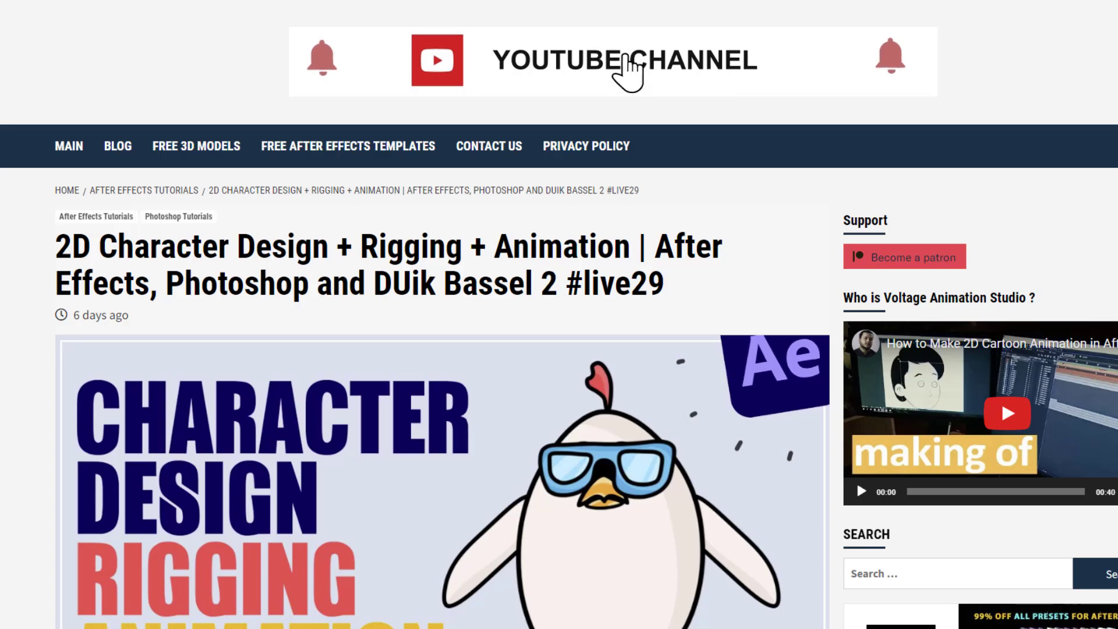
{"action": "scroll", "coordinate": [119, 276], "scroll_direction": "down", "scroll_amount": 12}
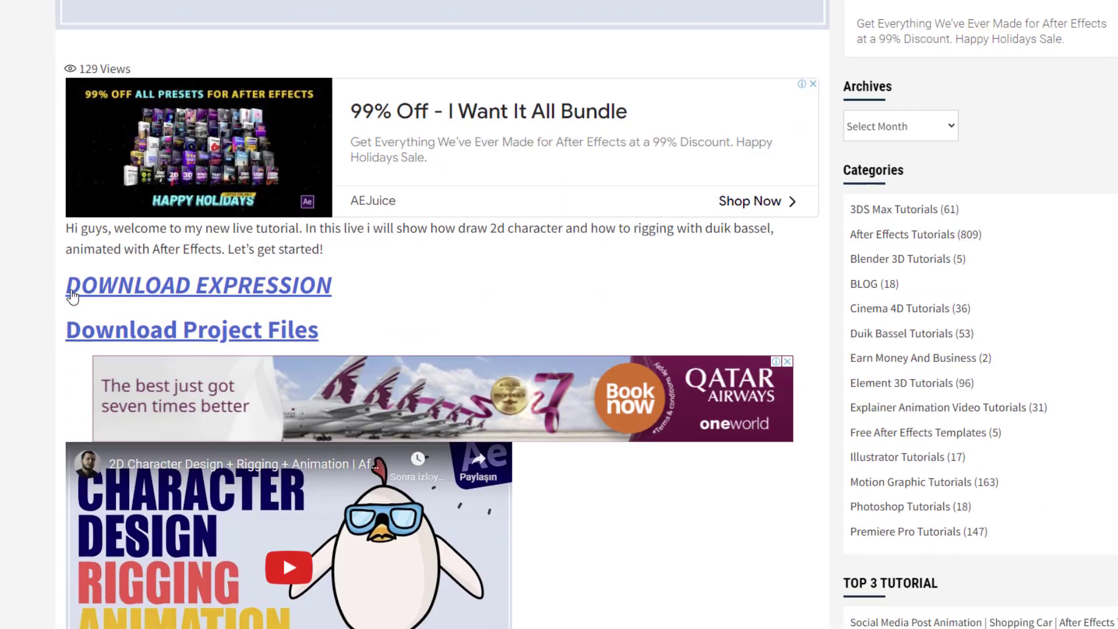
{"action": "left_click", "coordinate": [285, 286]}
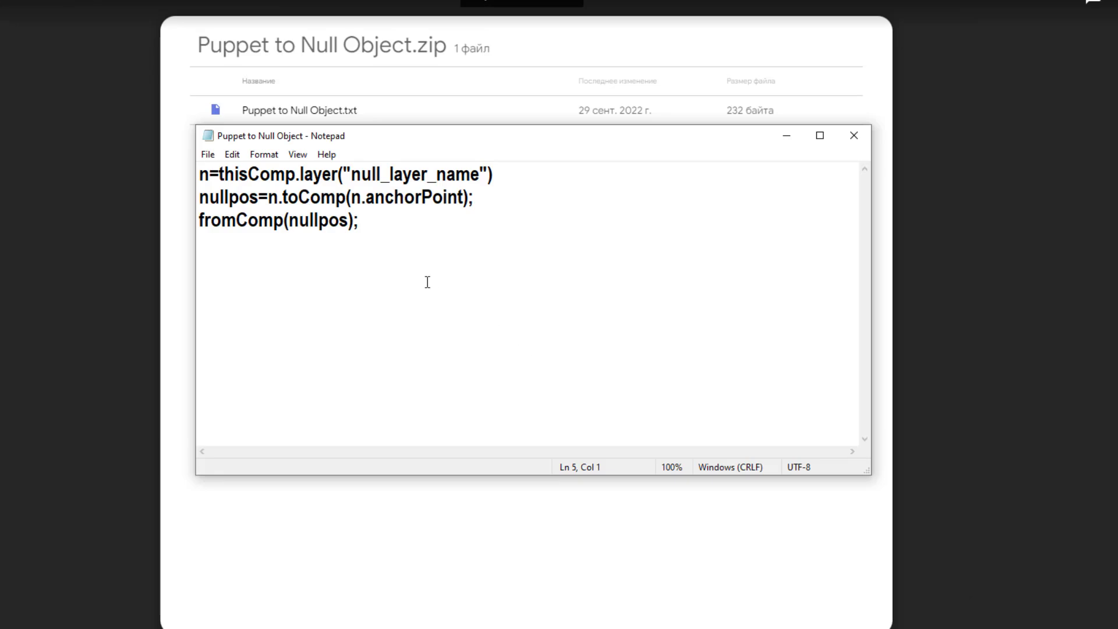
Copy the three-line Puppet to Null Object expression from Notepad.
{"action": "left_click_drag", "start_coordinate": [385, 235], "coordinate": [186, 180]}
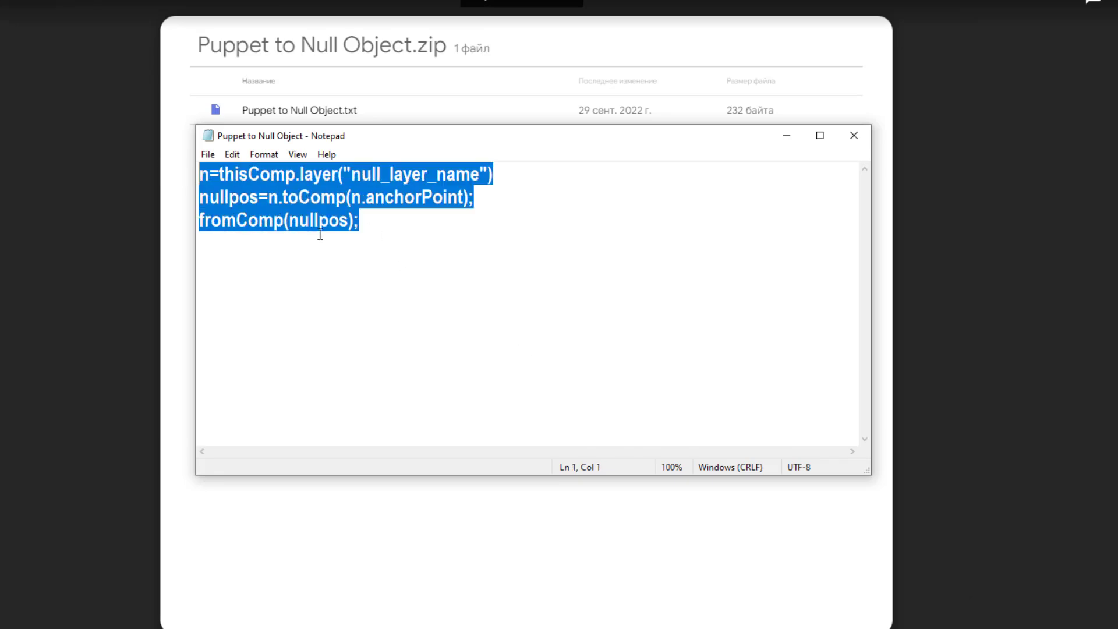
{"action": "right_click", "coordinate": [328, 188]}
{"action": "left_click", "coordinate": [356, 233]}
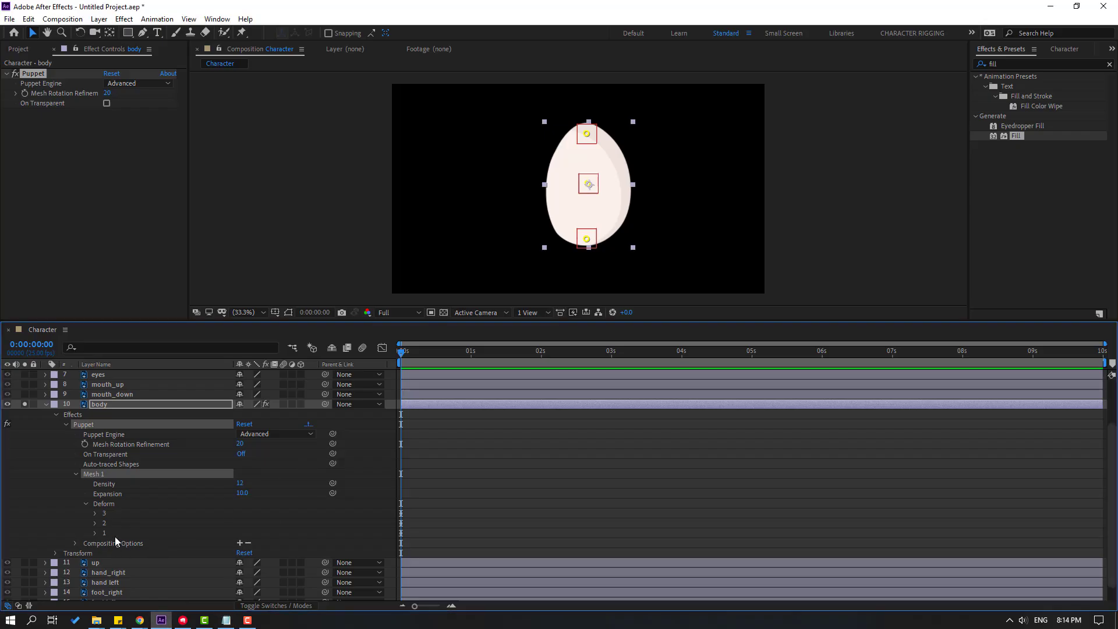
Paste the expression into pin 1's Position, replacing null_layer_name with '1'.
{"action": "left_click", "coordinate": [107, 533]}
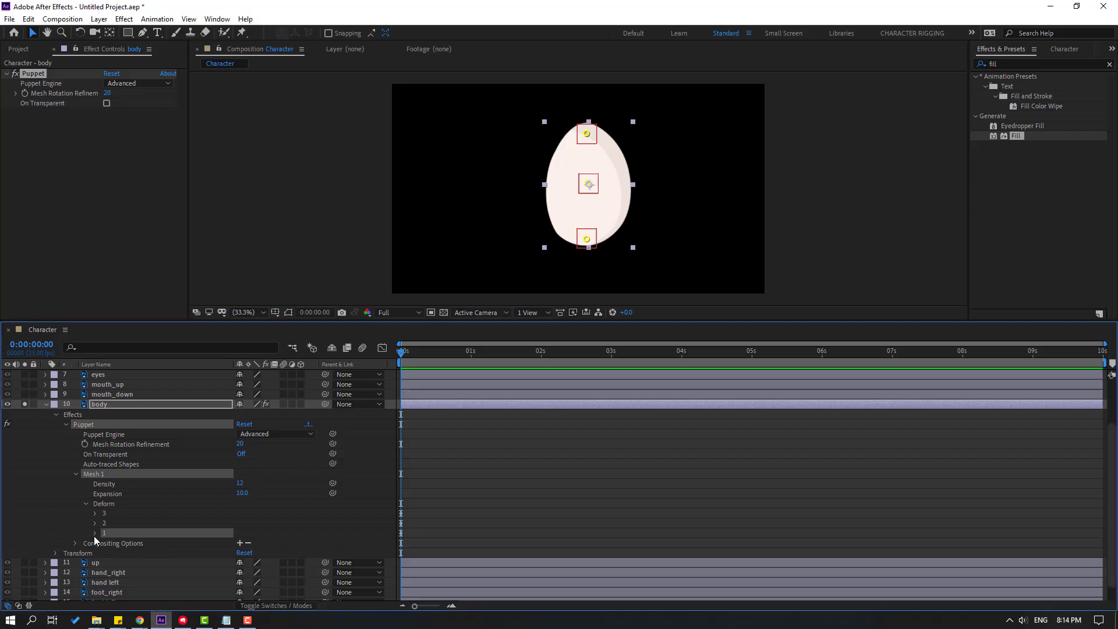
{"action": "left_click", "coordinate": [94, 533]}
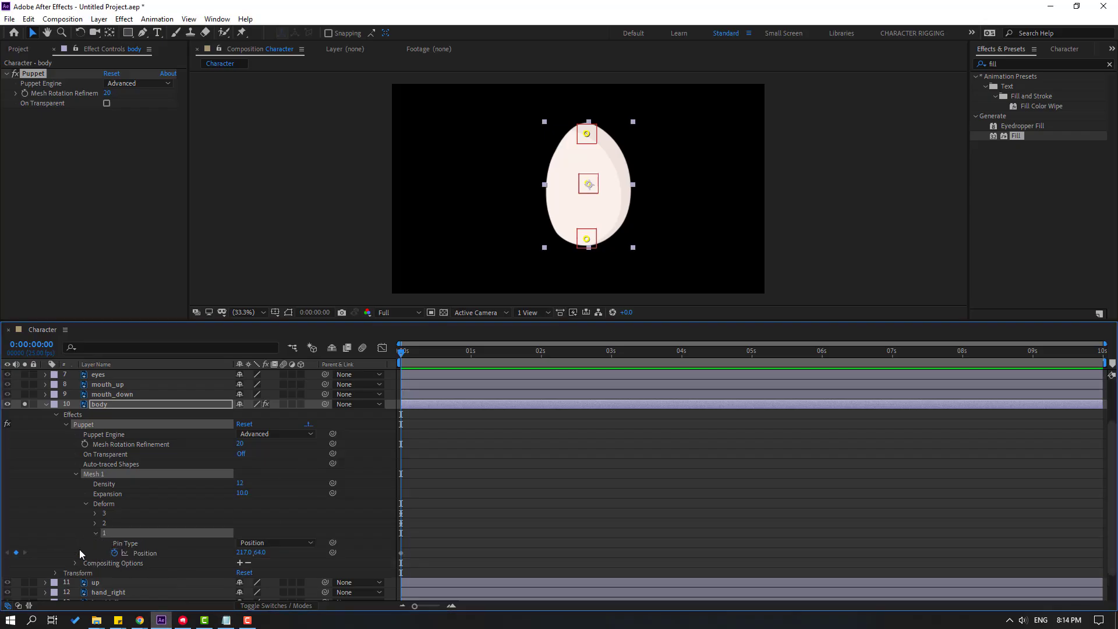
{"action": "left_click", "coordinate": [114, 554]}
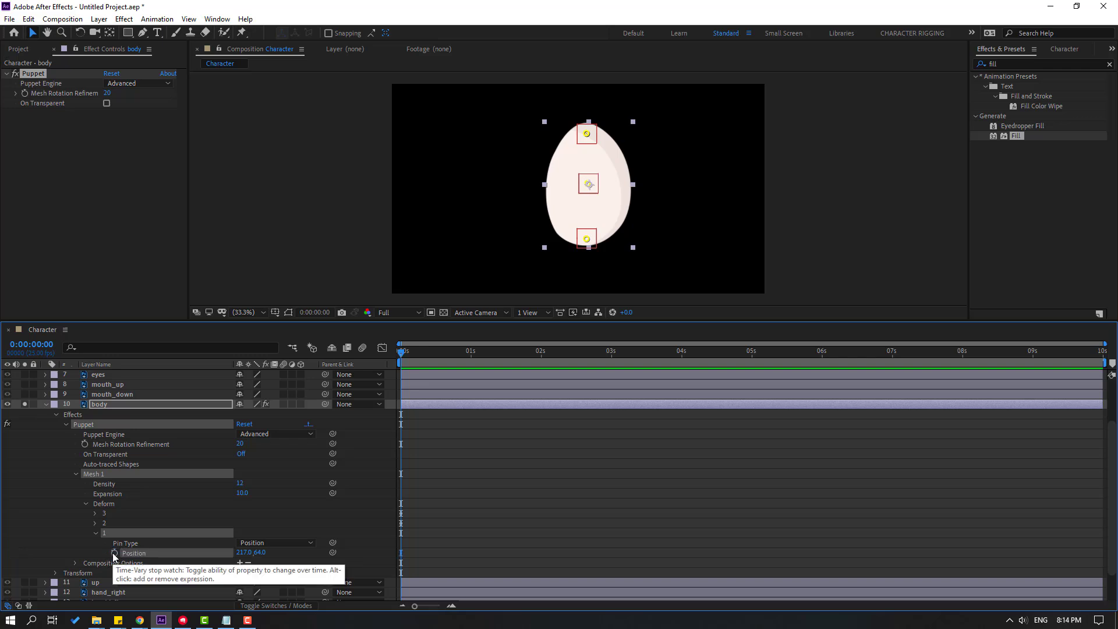
{"action": "left_click", "coordinate": [114, 553], "text": "alt"}
{"action": "key", "text": "ctrl+v"}
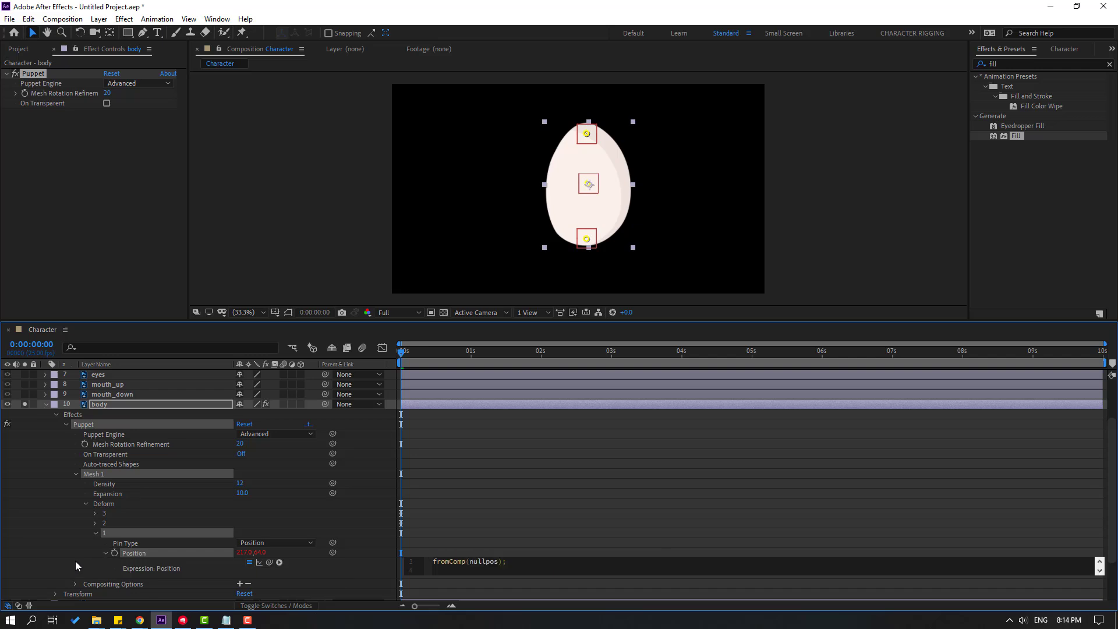
{"action": "scroll", "coordinate": [475, 566], "scroll_direction": "up", "scroll_amount": 1}
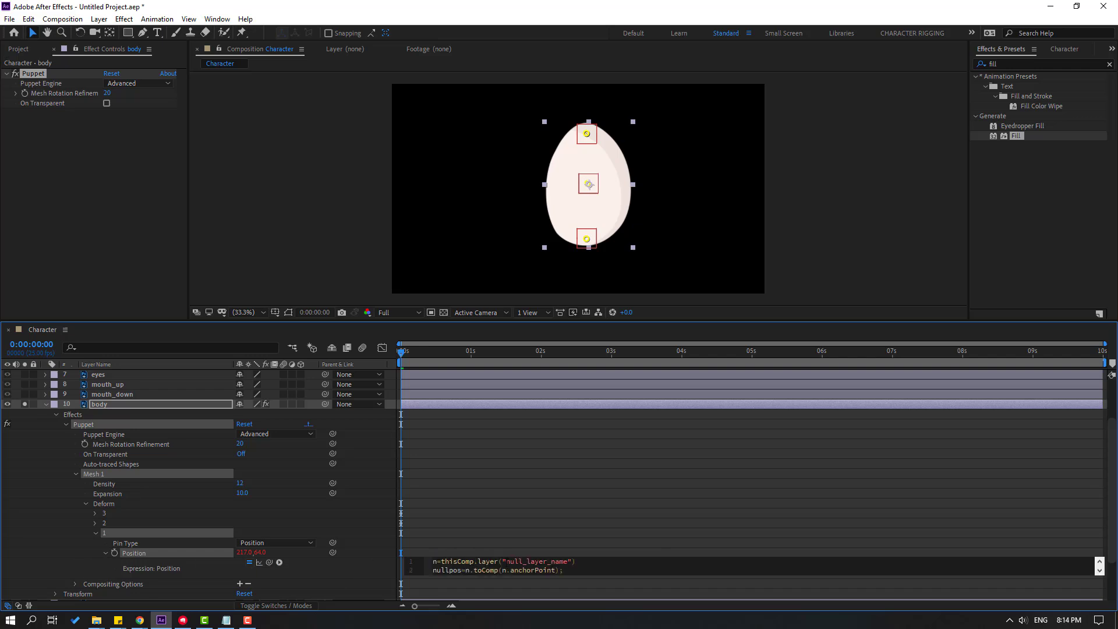
{"action": "left_click_drag", "start_coordinate": [506, 561], "coordinate": [564, 562]}
{"action": "type", "text": "1"}
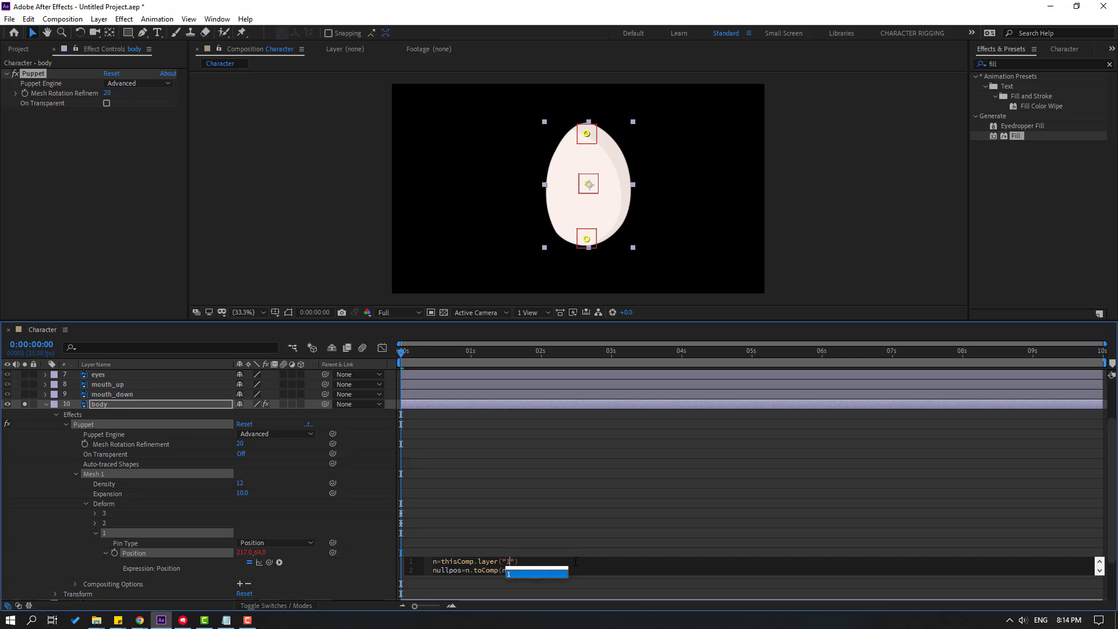
{"action": "left_click", "coordinate": [659, 551]}
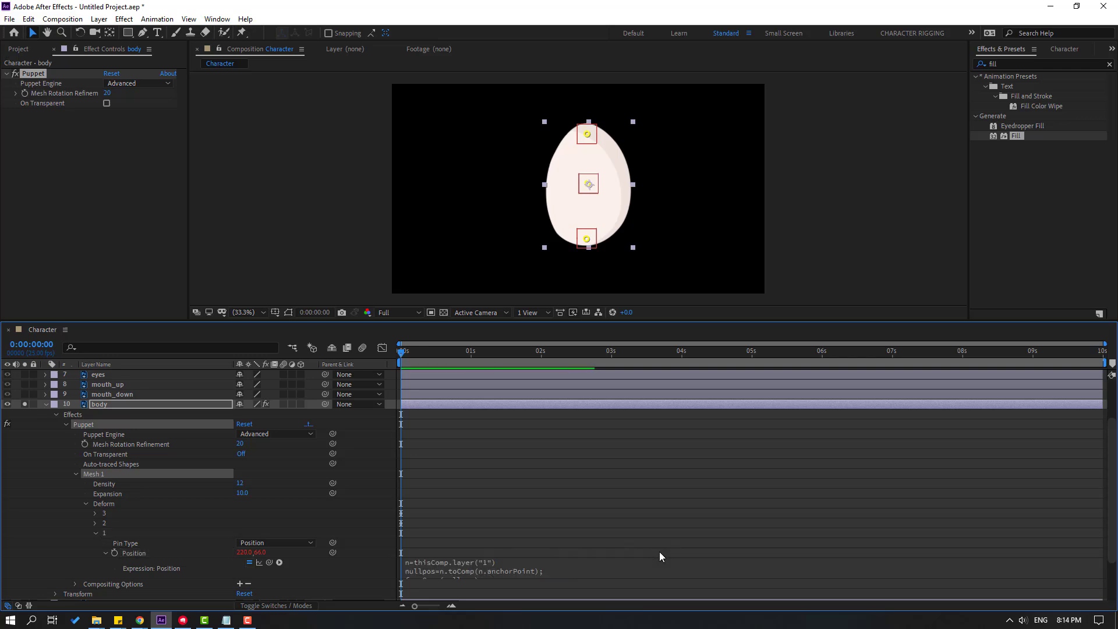
{"action": "scroll", "coordinate": [573, 537], "scroll_direction": "up", "scroll_amount": 3}
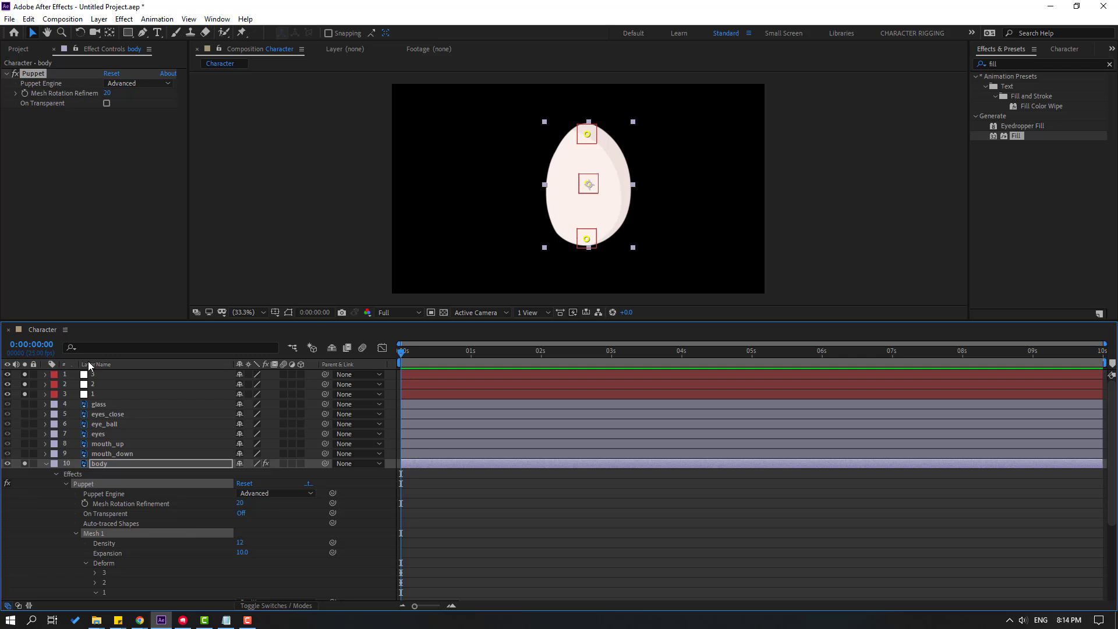
Drag null layer 1 around to check the egg's top bends with it.
{"action": "left_click", "coordinate": [92, 396]}
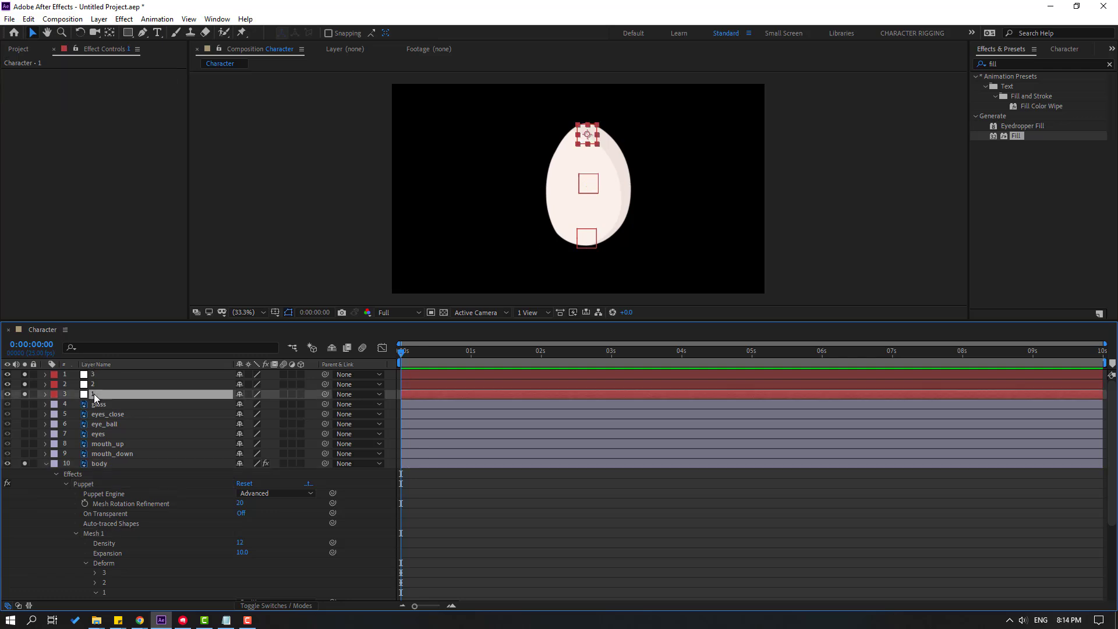
{"action": "scroll", "coordinate": [579, 125], "scroll_direction": "up", "scroll_amount": 3}
{"action": "left_click_drag", "start_coordinate": [634, 122], "coordinate": [611, 261]}
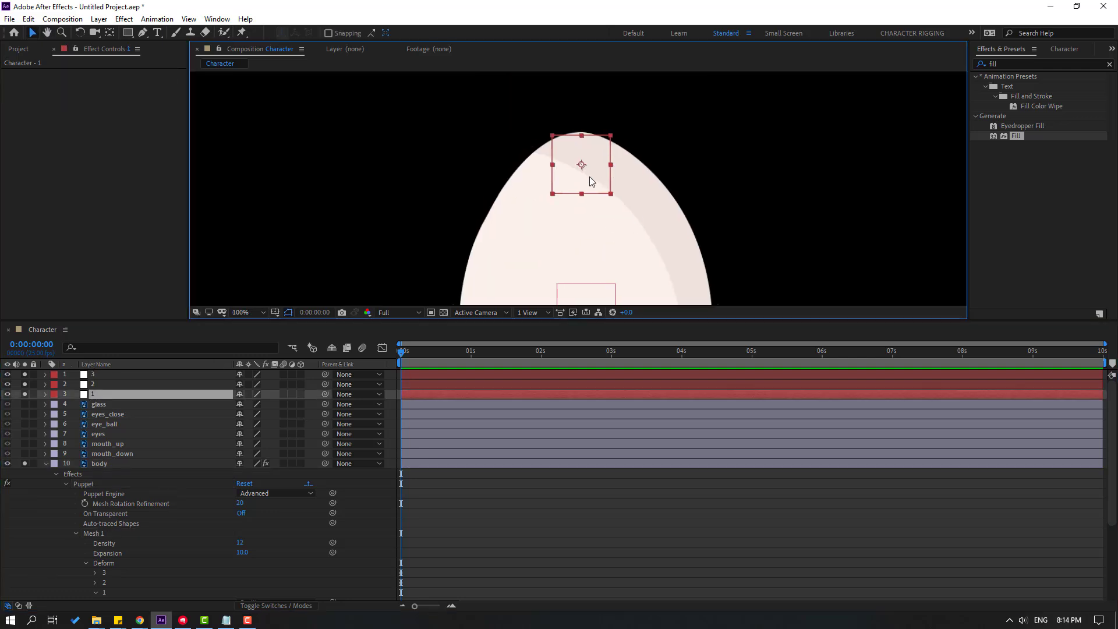
{"action": "left_click_drag", "start_coordinate": [590, 178], "coordinate": [519, 180]}
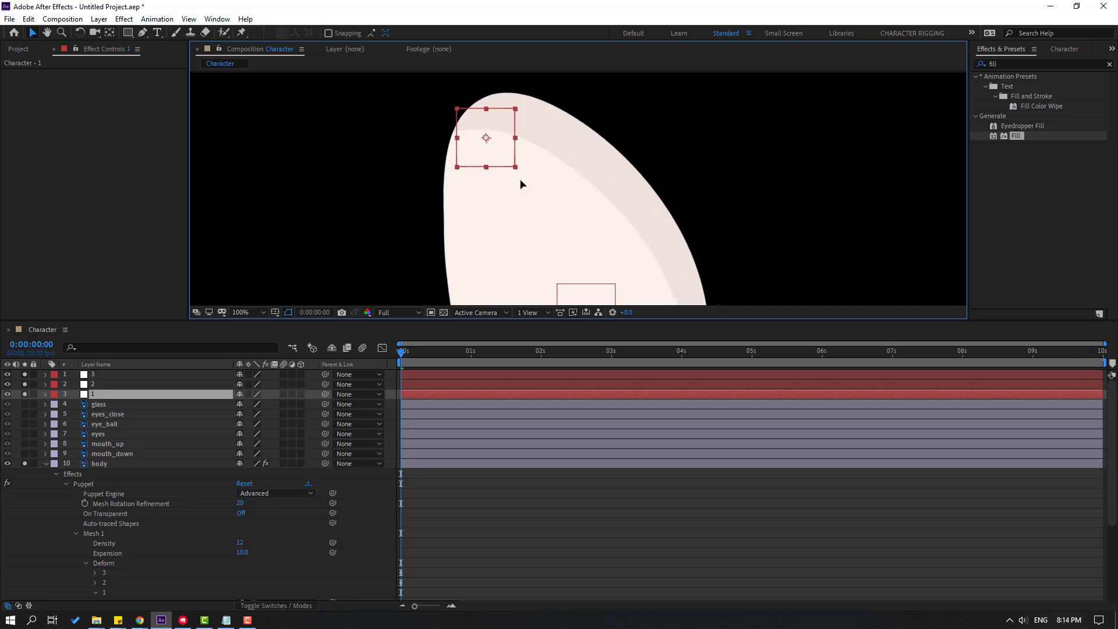
{"action": "scroll", "coordinate": [601, 201], "scroll_direction": "down", "scroll_amount": 2}
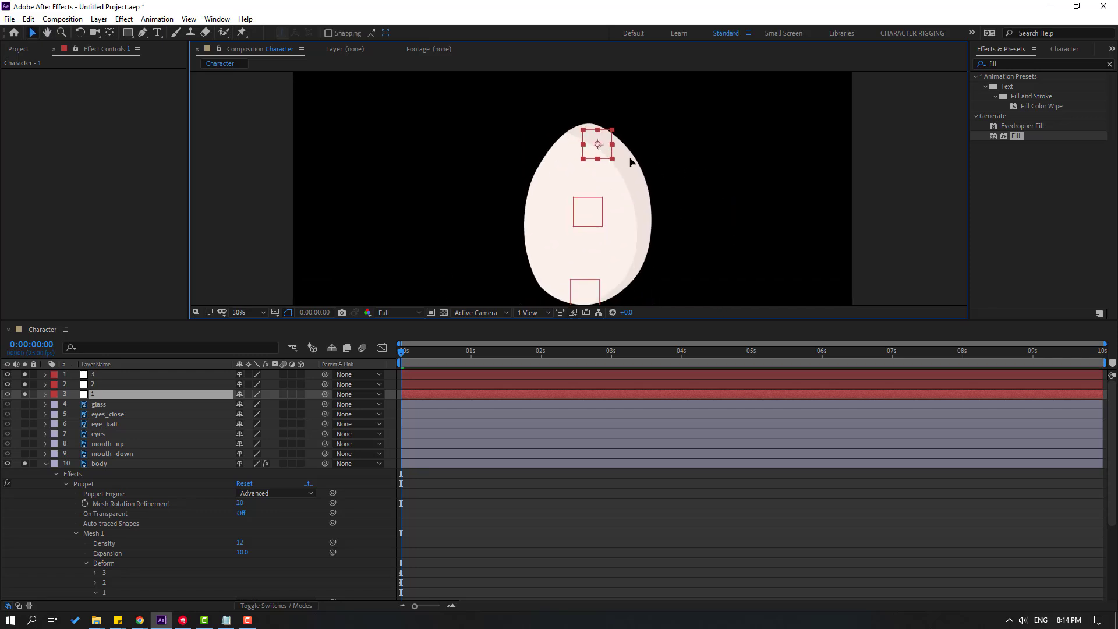
{"action": "mouse_move", "coordinate": [591, 140]}
{"action": "left_mouse_down"}
{"action": "mouse_move", "coordinate": [559, 120]}
{"action": "mouse_move", "coordinate": [586, 138]}
{"action": "left_mouse_up"}
{"action": "scroll", "coordinate": [222, 457], "scroll_direction": "down", "scroll_amount": 3}
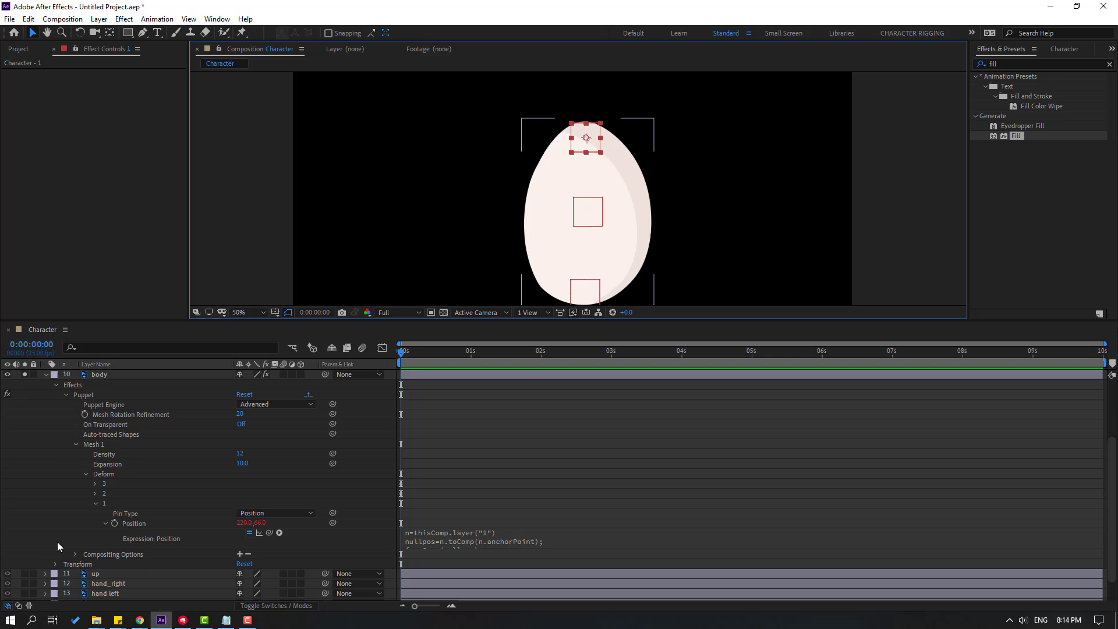
Collapse pin 1 and clear pin 2's Position keyframe.
{"action": "left_click", "coordinate": [96, 504]}
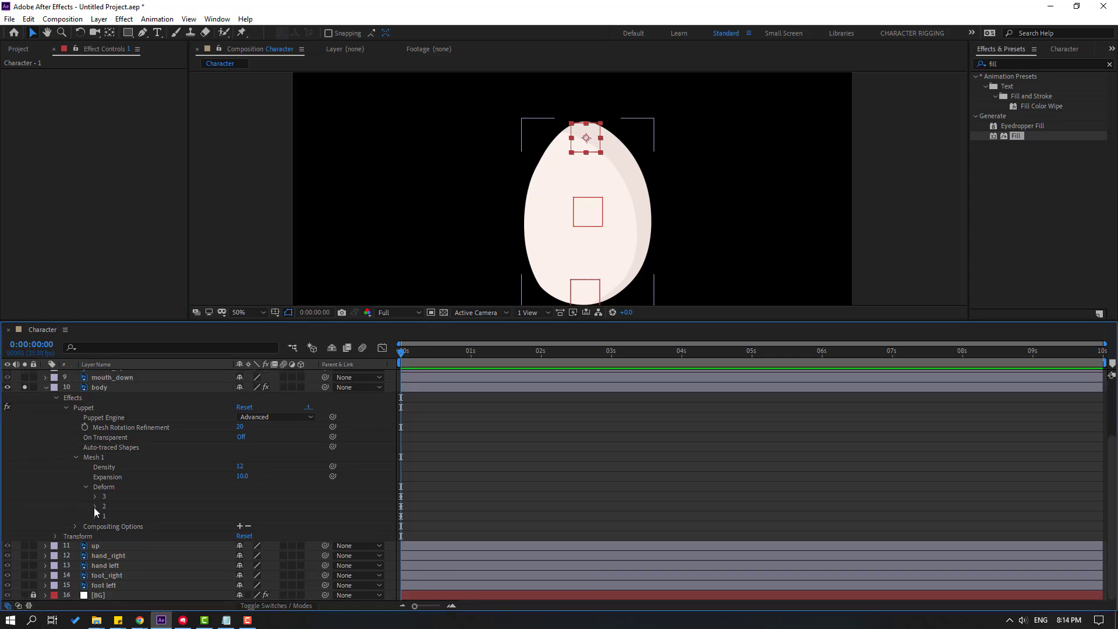
{"action": "left_click", "coordinate": [95, 506]}
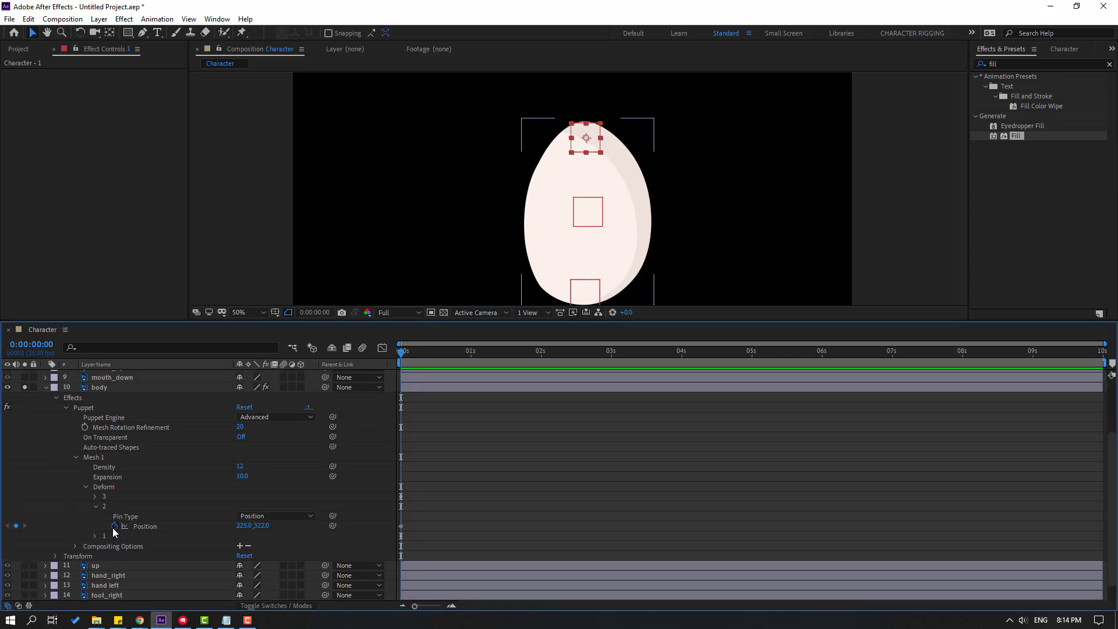
{"action": "left_click", "coordinate": [114, 527]}
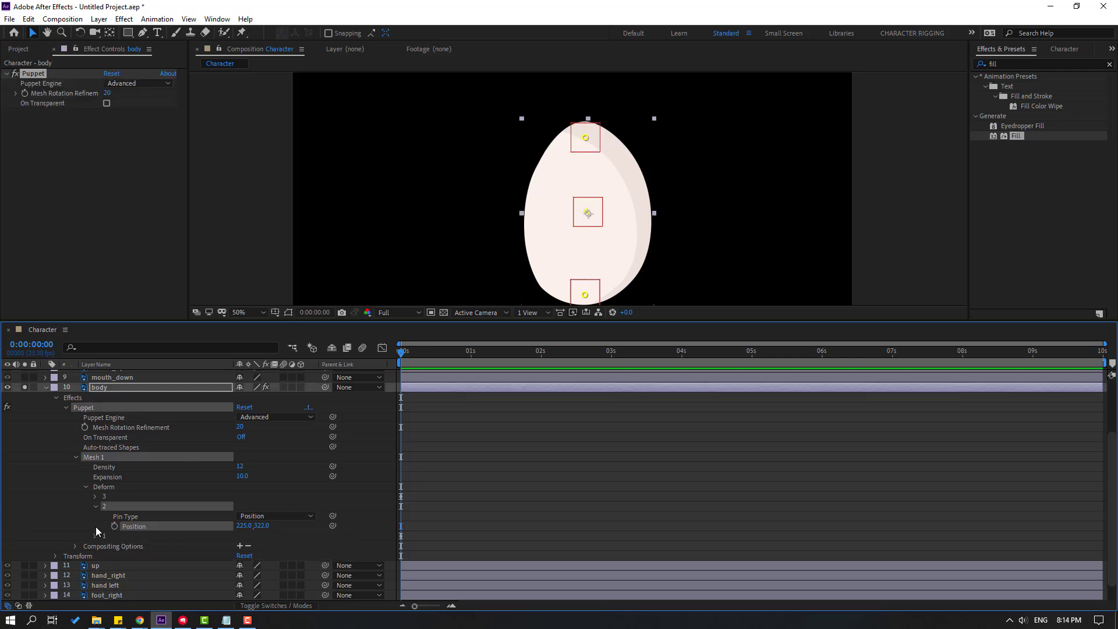
Paste the expression into pin 2's Position, replacing null_layer_name with '2'.
{"action": "left_click", "coordinate": [96, 526]}
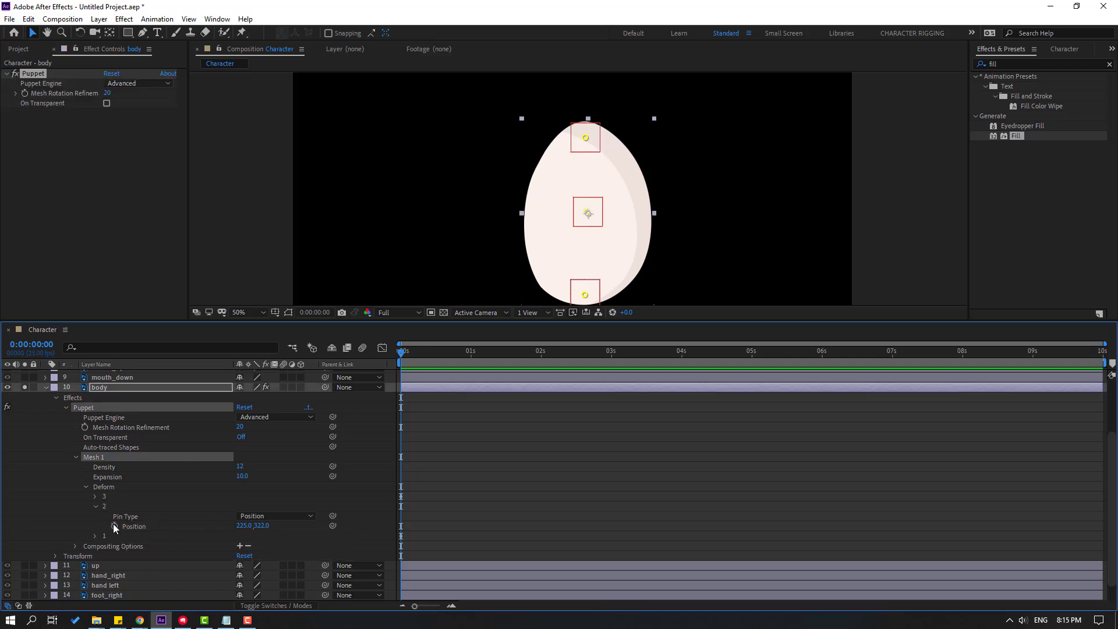
{"action": "left_click", "coordinate": [114, 527], "text": "alt"}
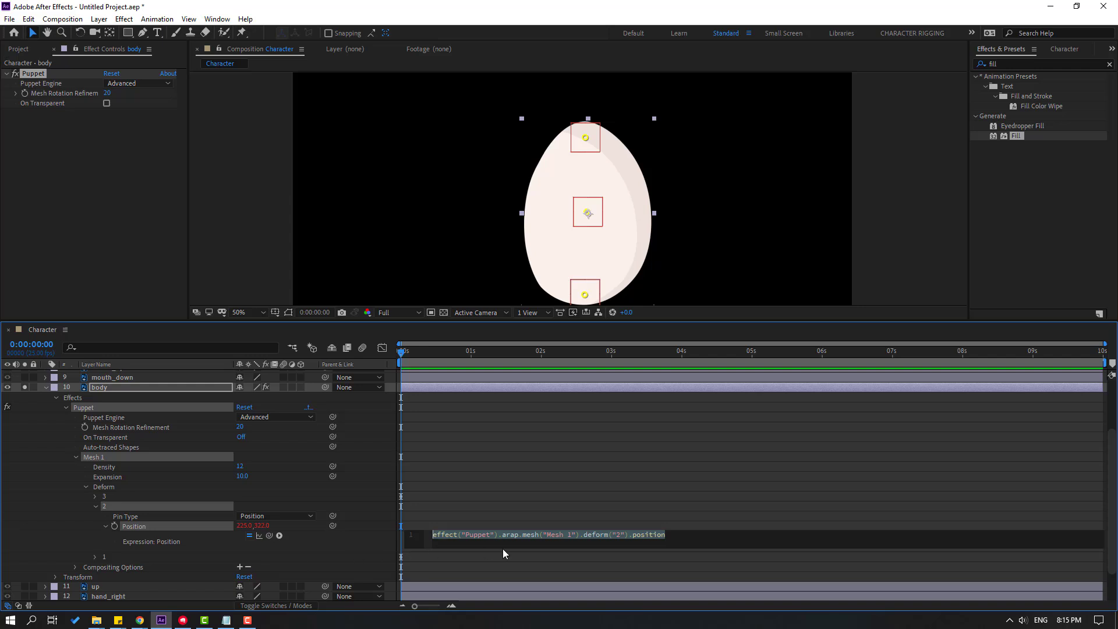
{"action": "type", "text": "n=thisComp.layer(\"null_layer_name\") nullpos=n.toComp(n.anchorPoint);"}
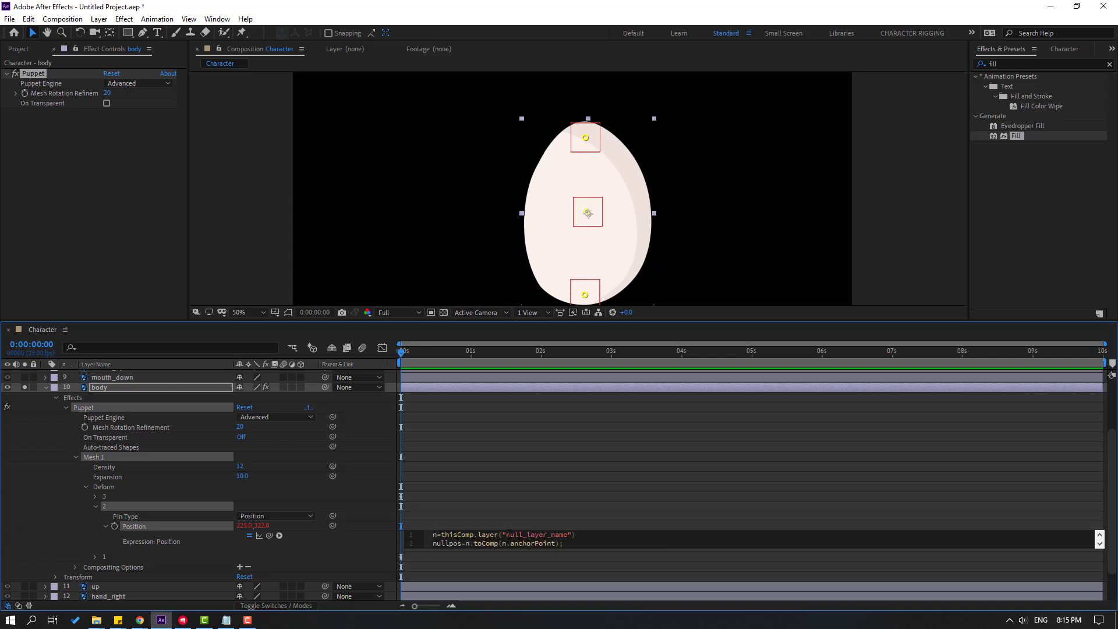
{"action": "left_click_drag", "start_coordinate": [506, 535], "coordinate": [559, 535]}
{"action": "type", "text": "2"}
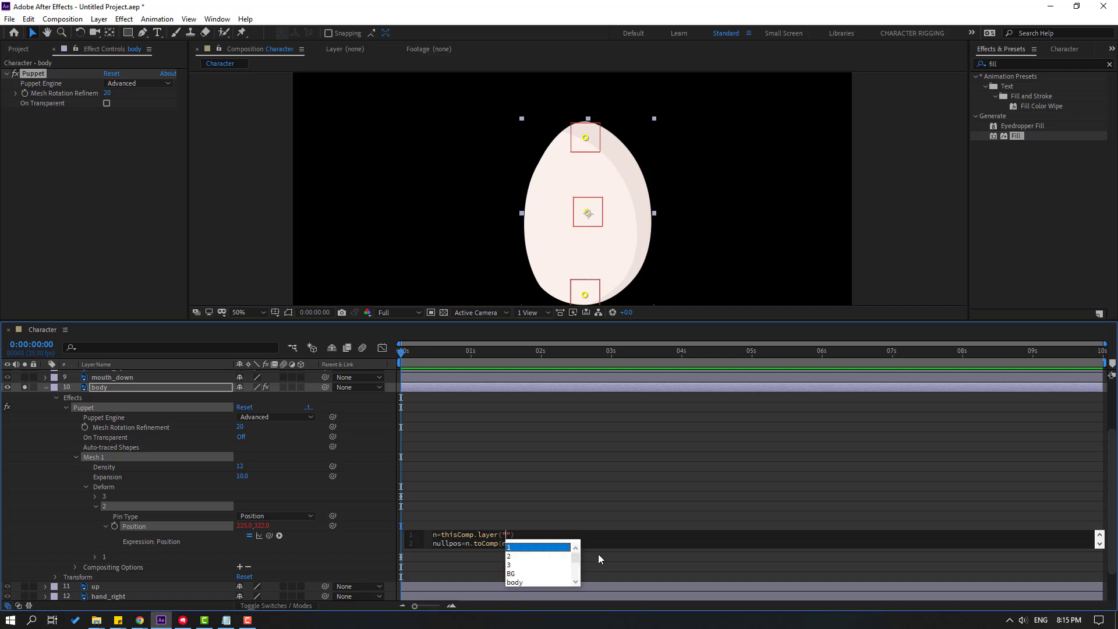
{"action": "left_click", "coordinate": [631, 527]}
{"action": "left_click", "coordinate": [596, 226]}
{"action": "scroll", "coordinate": [168, 449], "scroll_direction": "up", "scroll_amount": 3}
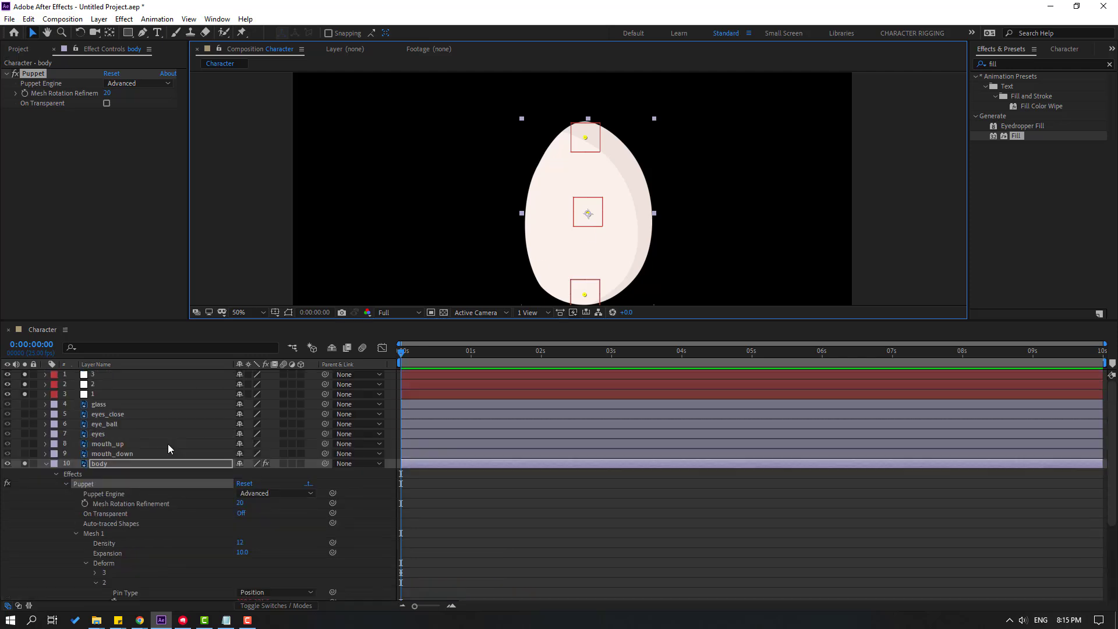
Move null layer 2 to test that the egg's middle bends, then collapse pin 2.
{"action": "left_click", "coordinate": [94, 387]}
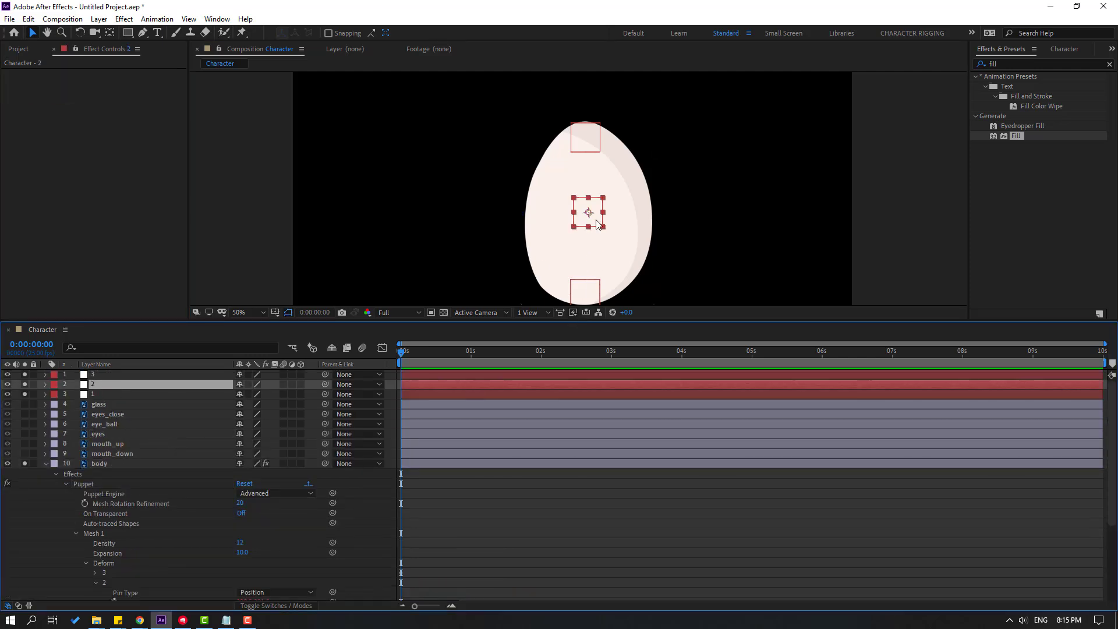
{"action": "mouse_move", "coordinate": [595, 221]}
{"action": "left_mouse_down"}
{"action": "mouse_move", "coordinate": [576, 229]}
{"action": "mouse_move", "coordinate": [548, 218]}
{"action": "mouse_move", "coordinate": [544, 265]}
{"action": "mouse_move", "coordinate": [589, 212]}
{"action": "left_mouse_up"}
{"action": "scroll", "coordinate": [179, 501], "scroll_direction": "down", "scroll_amount": 3}
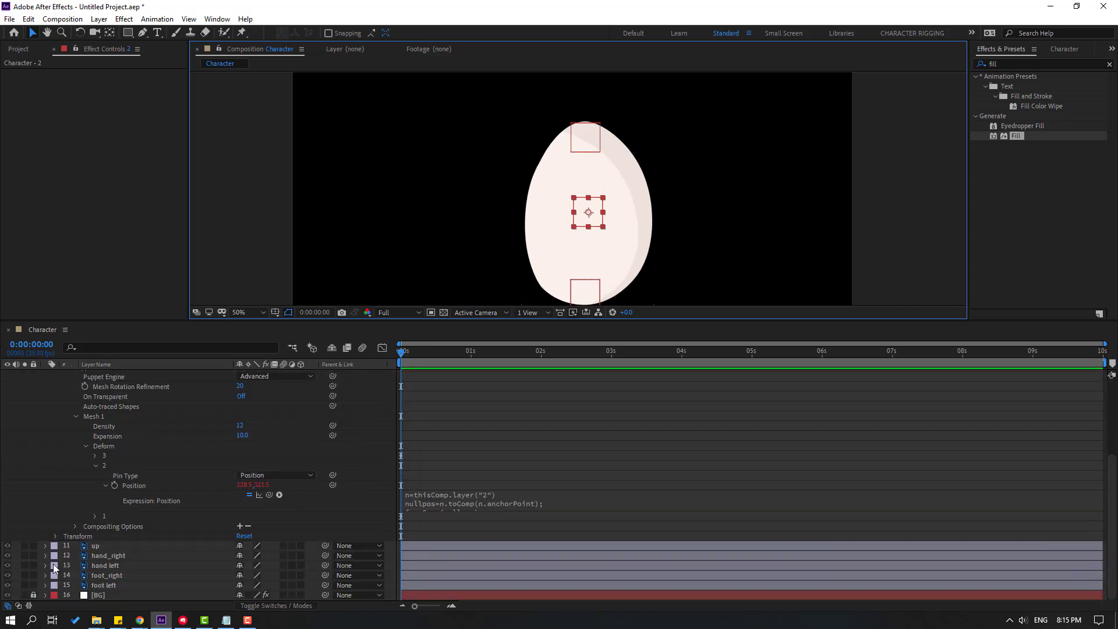
{"action": "left_click", "coordinate": [94, 467]}
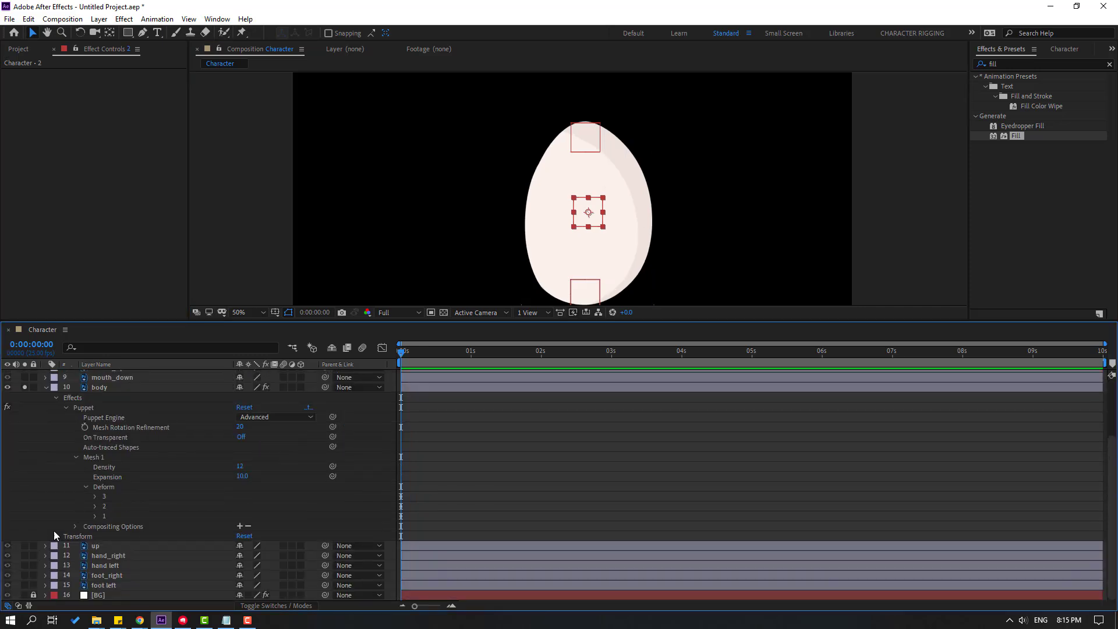
{"action": "left_click", "coordinate": [94, 497]}
Clear pin 3's Position keyframe and give it the expression with layer name '3'.
{"action": "left_click", "coordinate": [112, 518]}
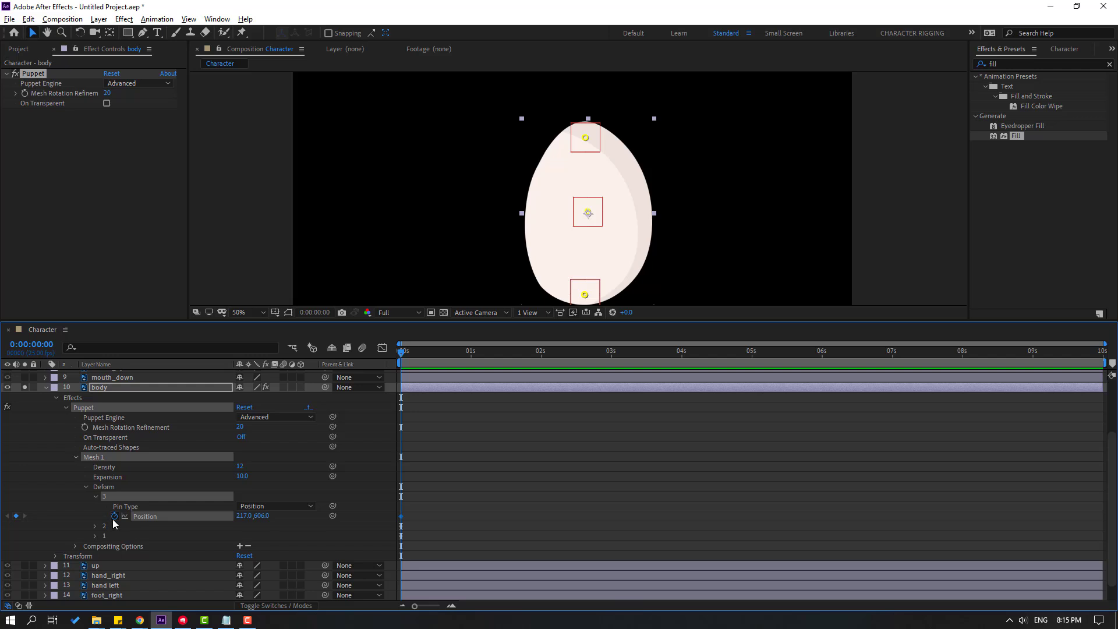
{"action": "left_click", "coordinate": [114, 517]}
{"action": "left_click", "coordinate": [115, 517], "text": "alt"}
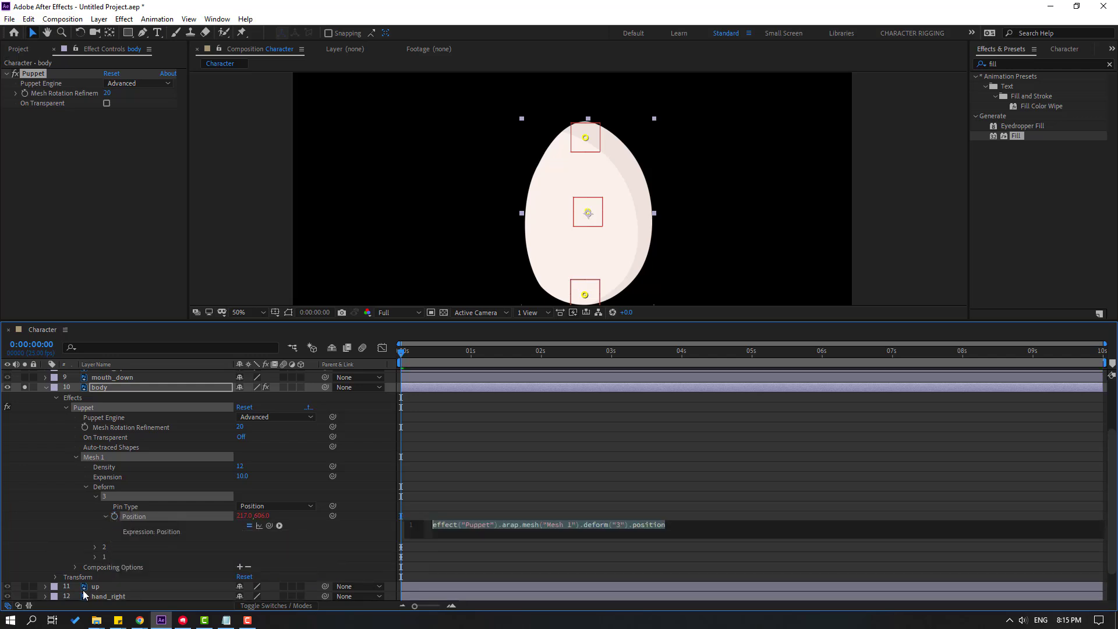
{"action": "key", "text": "ctrl+v"}
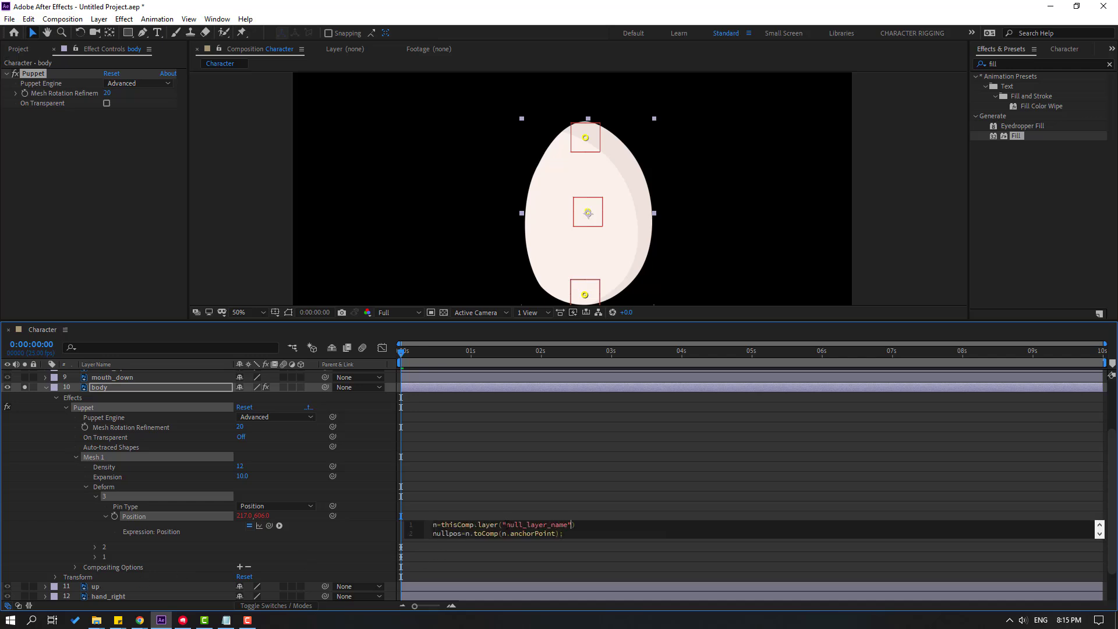
{"action": "left_click_drag", "start_coordinate": [506, 525], "coordinate": [568, 524]}
{"action": "type", "text": "3"}
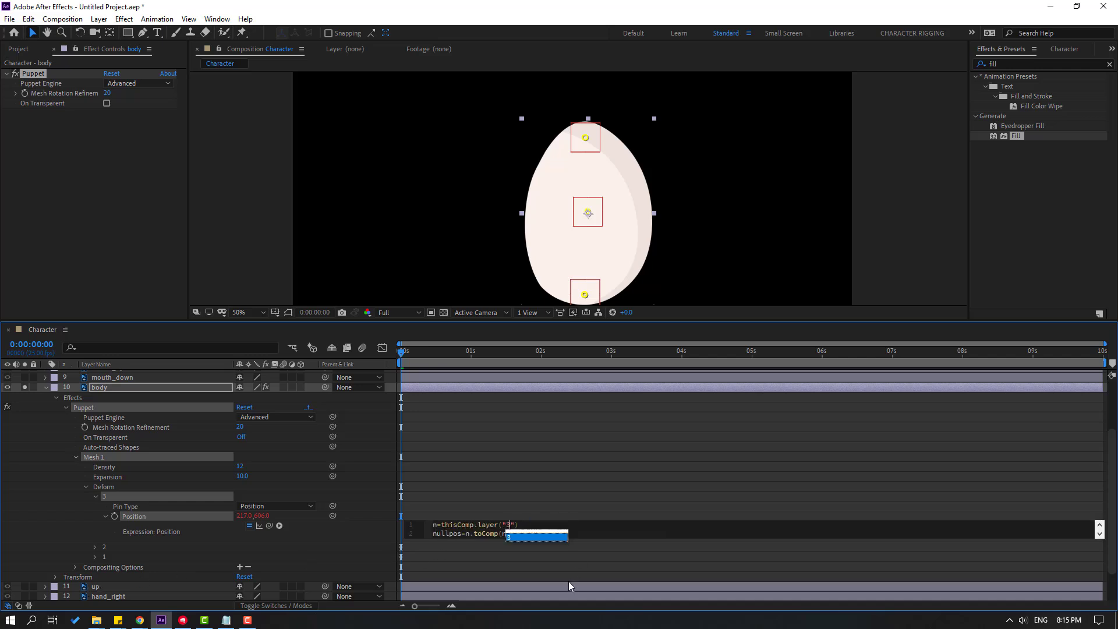
{"action": "left_click", "coordinate": [520, 517]}
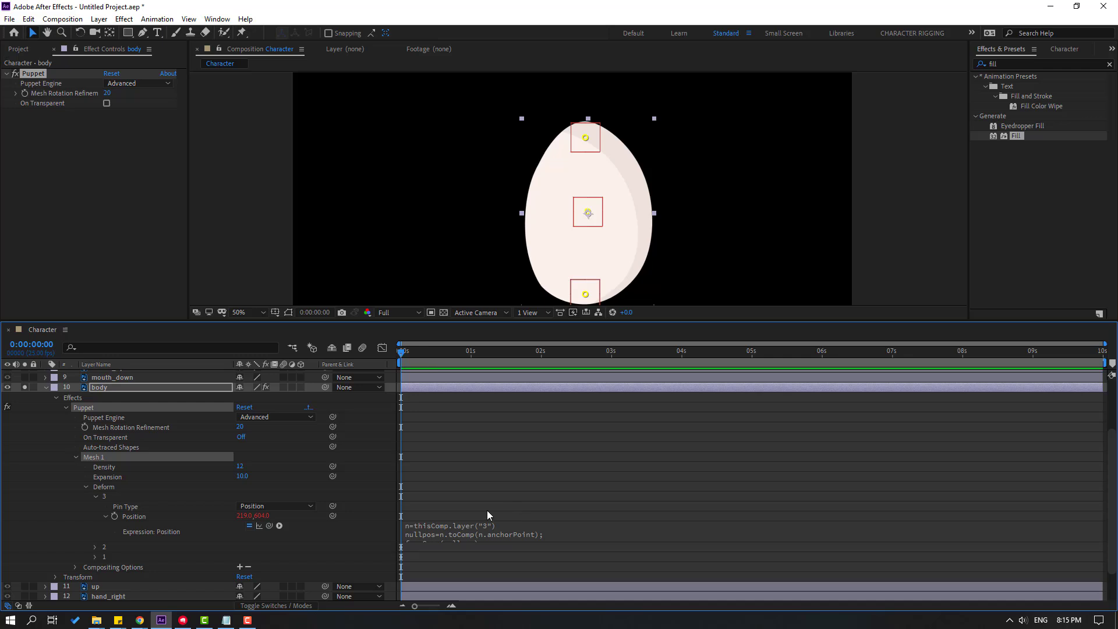
{"action": "scroll", "coordinate": [165, 462], "scroll_direction": "up", "scroll_amount": 3}
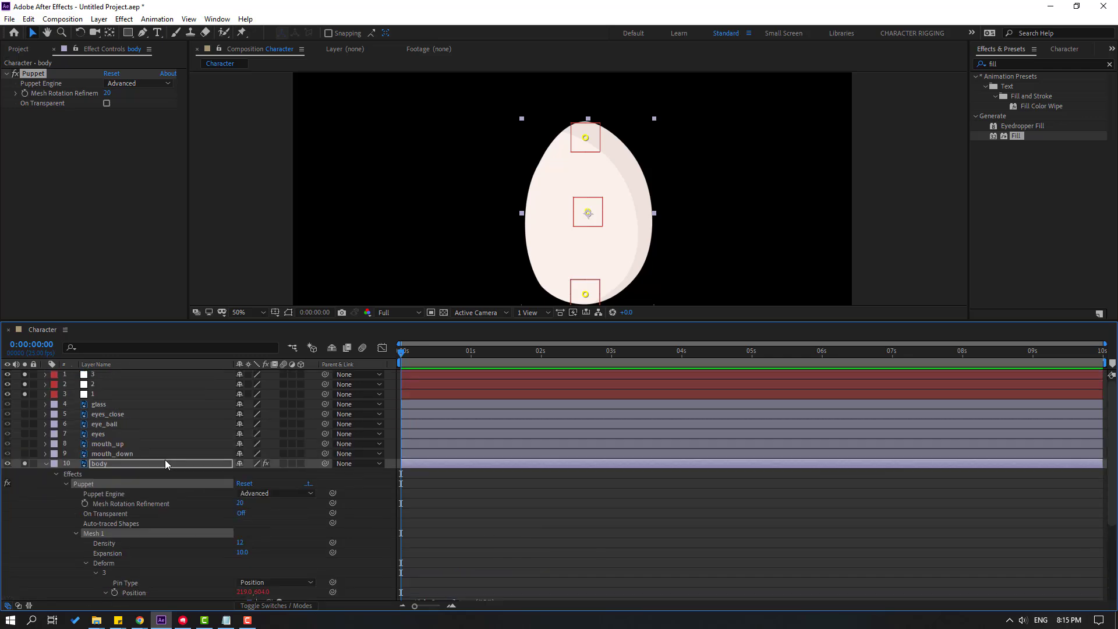
Test-drag null layer 3 to deform the egg's bottom, undo, and collapse the body layer.
{"action": "left_click", "coordinate": [94, 376]}
{"action": "left_click_drag", "start_coordinate": [584, 292], "coordinate": [613, 282]}
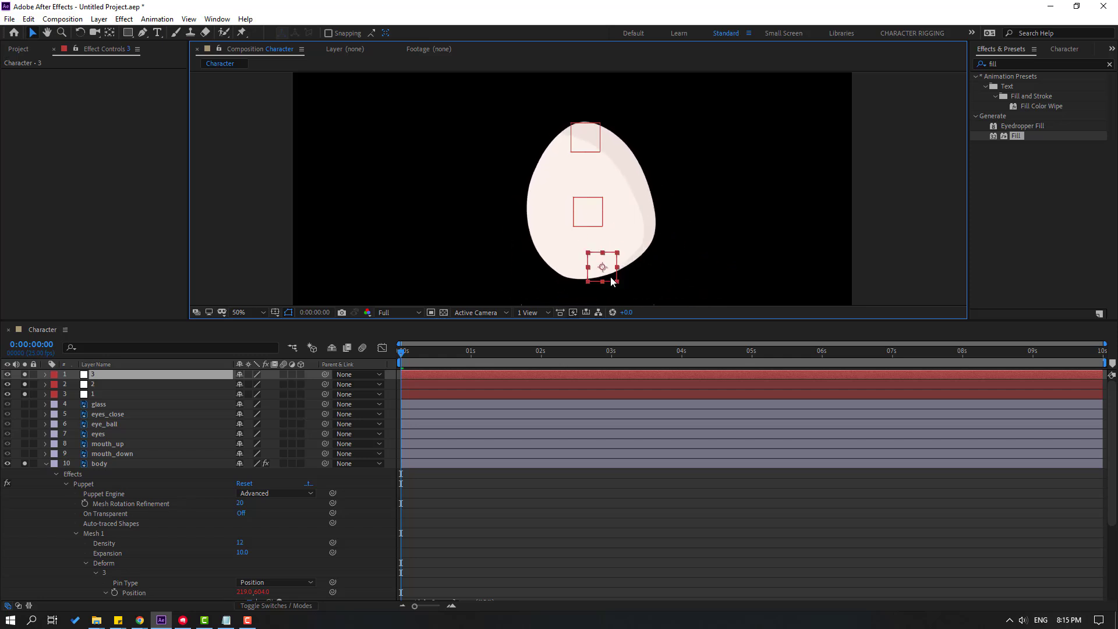
{"action": "key", "text": "ctrl+z"}
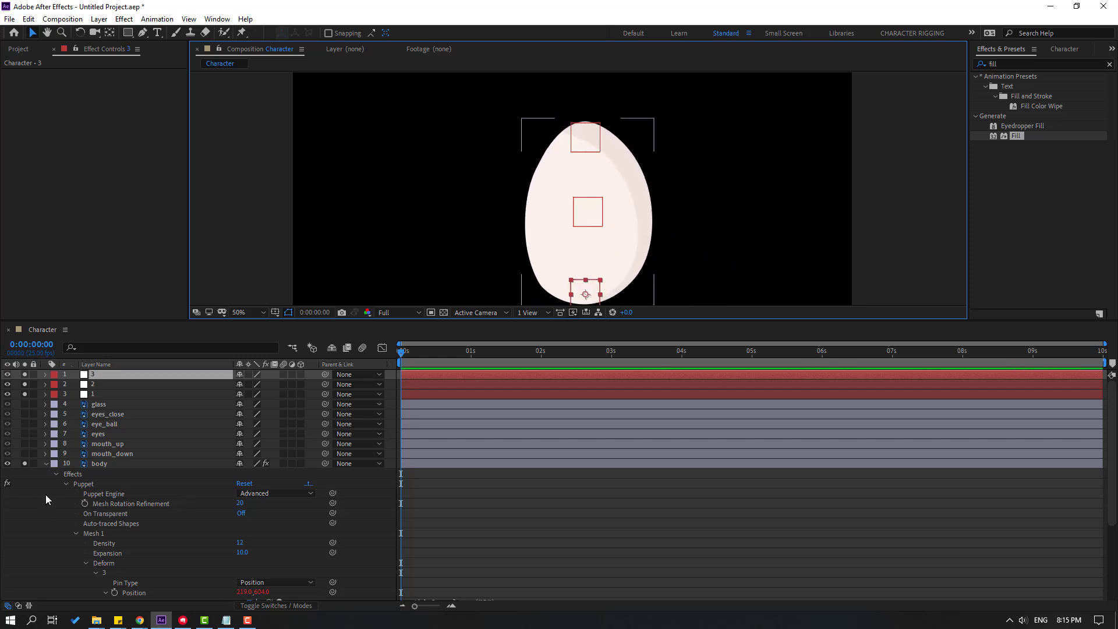
{"action": "left_click", "coordinate": [46, 463]}
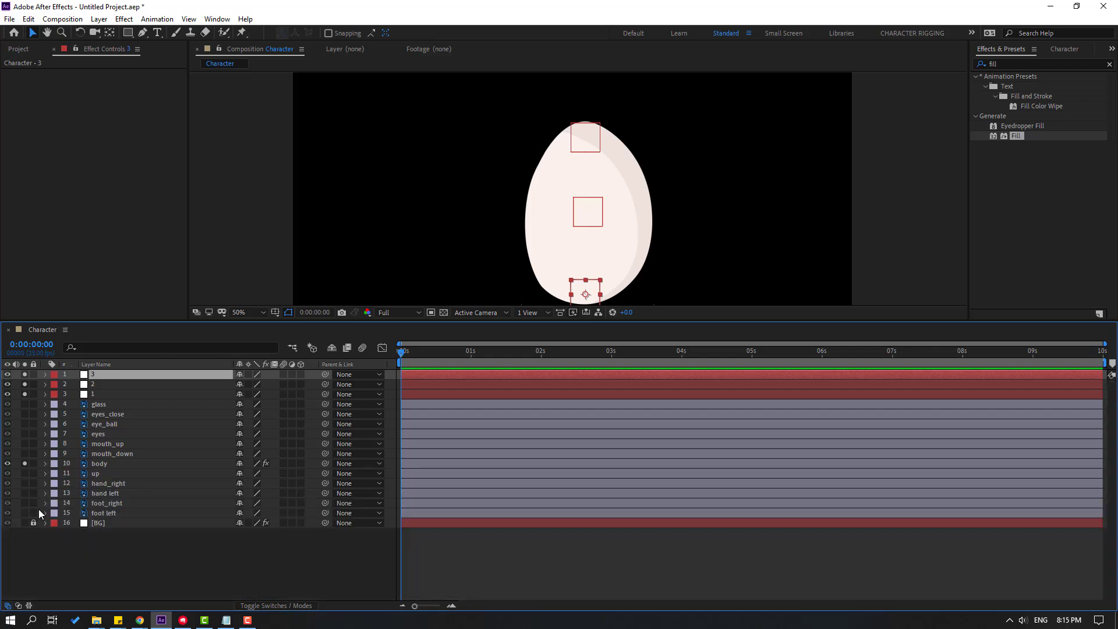
Unsolo the layers, select eyes_close, eye_ball and eyes, and pre-compose them.
{"action": "left_click", "coordinate": [24, 464]}
{"action": "left_click", "coordinate": [24, 375]}
{"action": "left_click", "coordinate": [114, 558]}
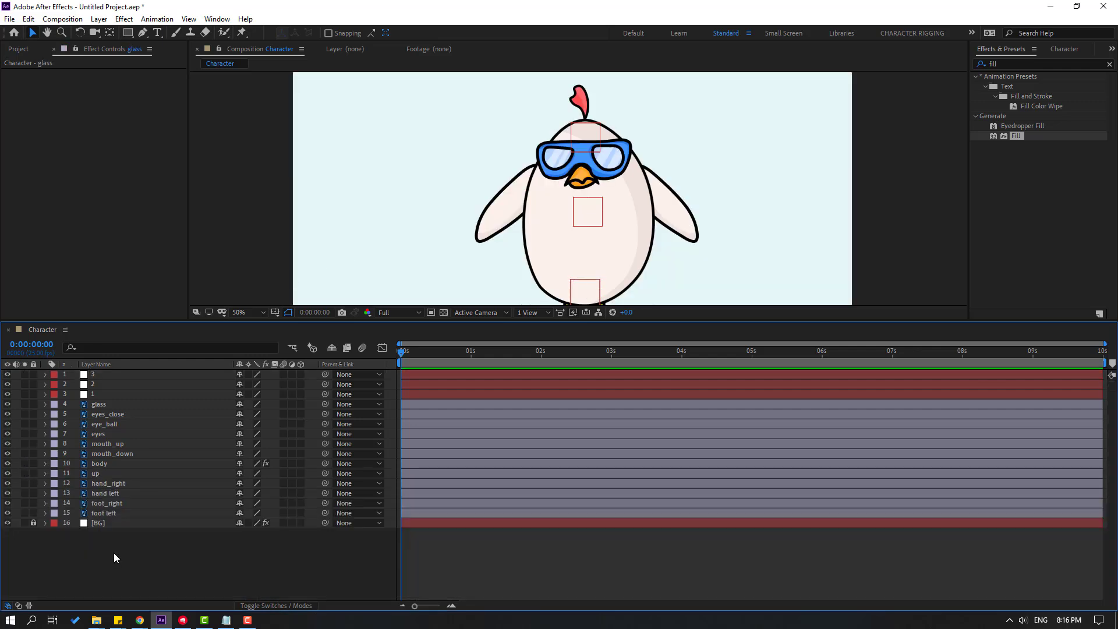
{"action": "left_click", "coordinate": [109, 414]}
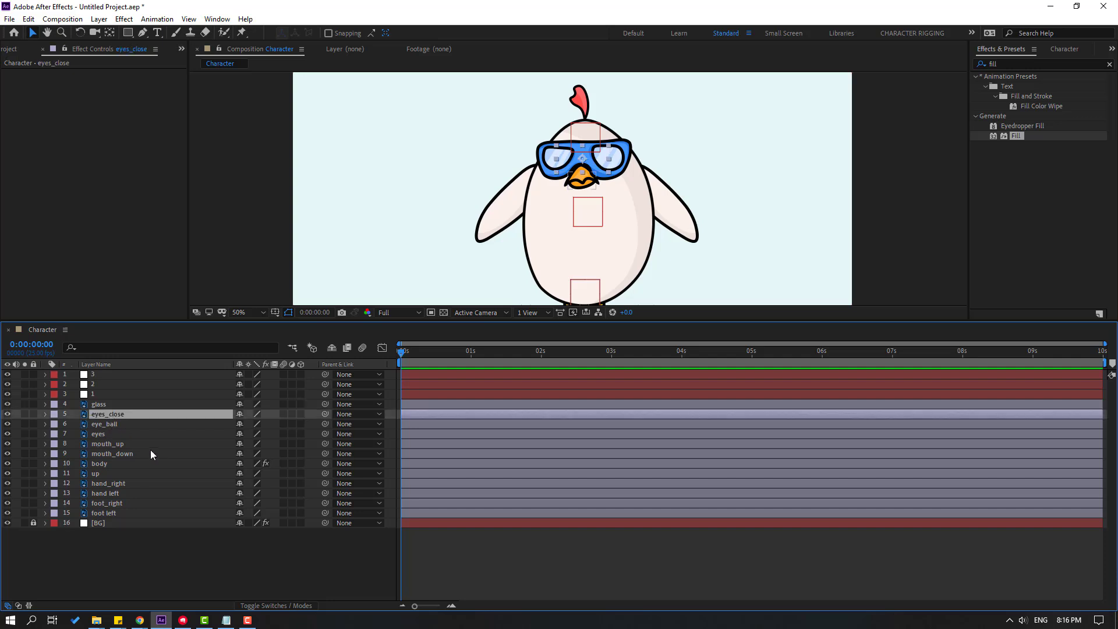
{"action": "left_click", "coordinate": [114, 424], "text": "ctrl"}
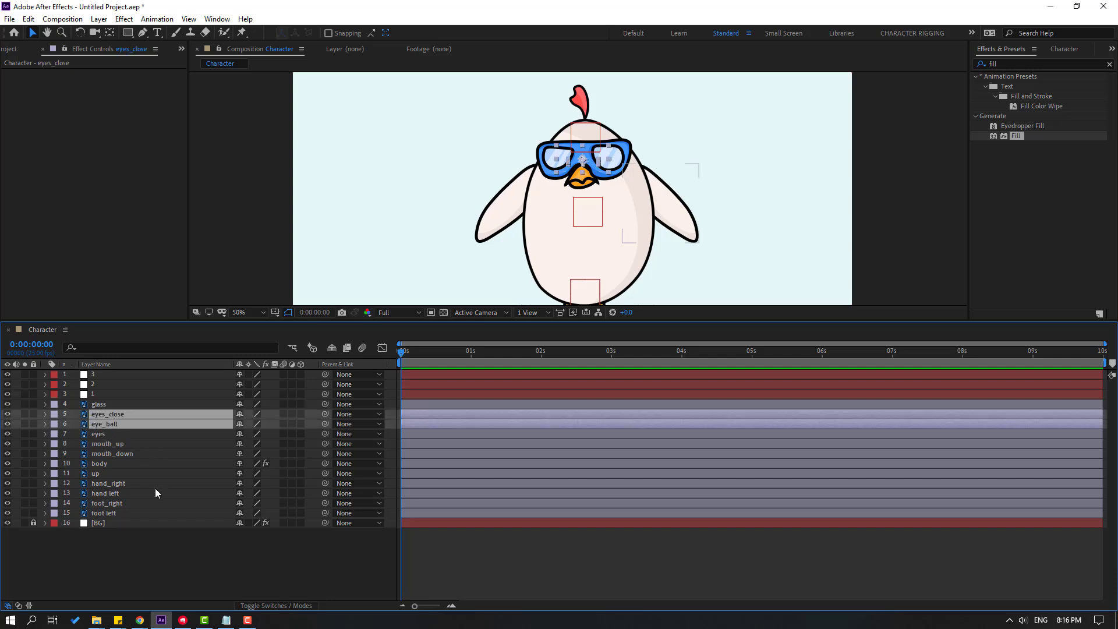
{"action": "left_click", "coordinate": [86, 435], "text": "ctrl"}
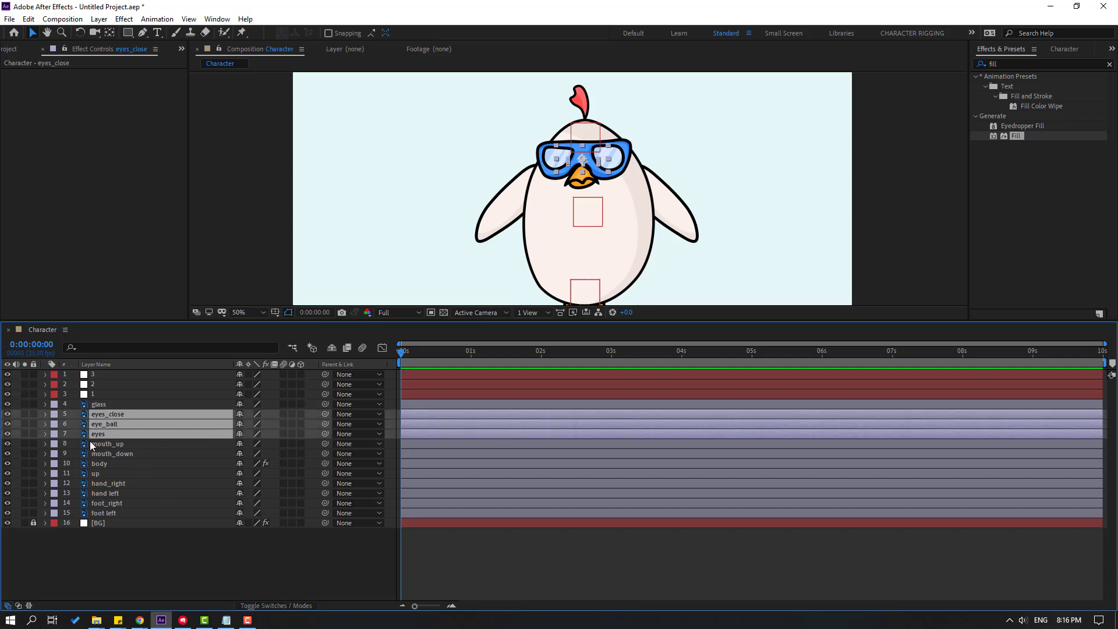
{"action": "left_click", "coordinate": [7, 415]}
{"action": "left_click", "coordinate": [24, 414]}
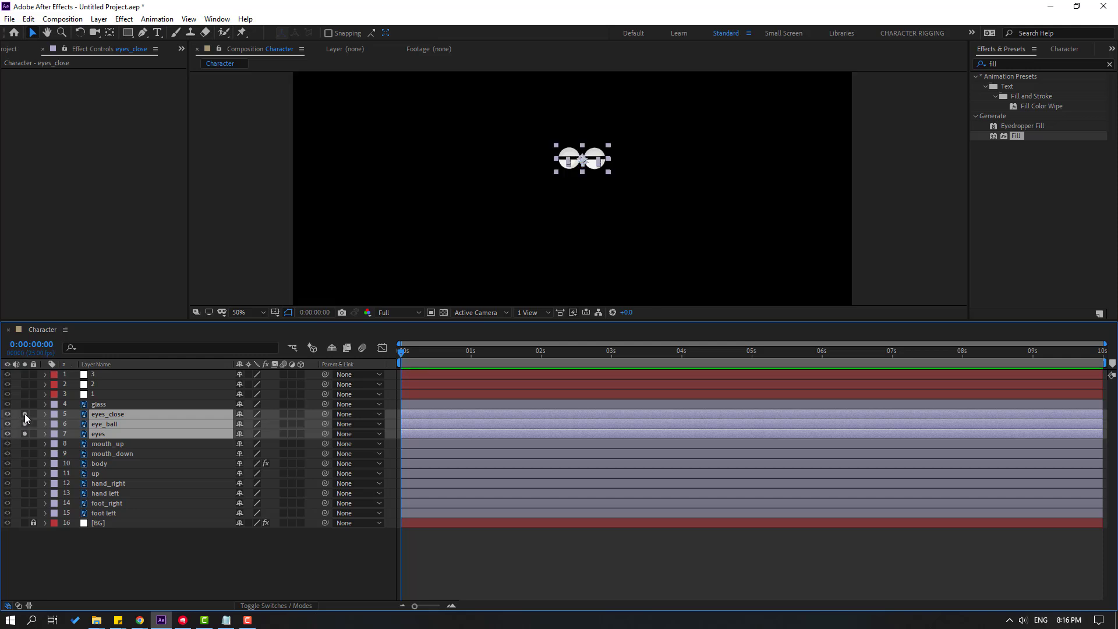
{"action": "left_click", "coordinate": [24, 414]}
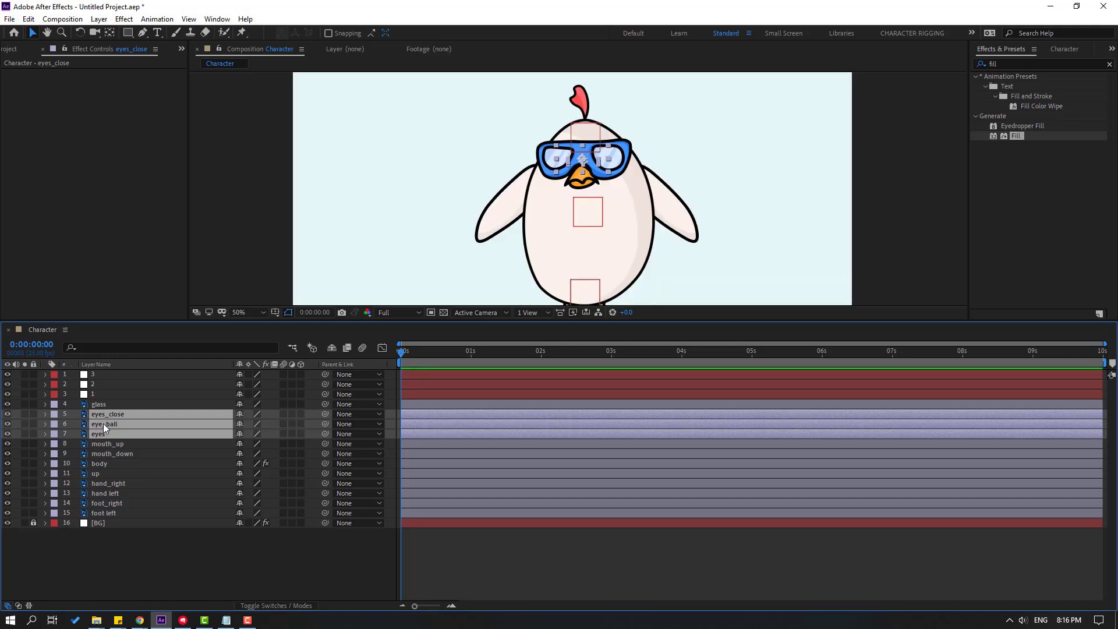
{"action": "right_click", "coordinate": [104, 424]}
{"action": "left_click", "coordinate": [156, 375]}
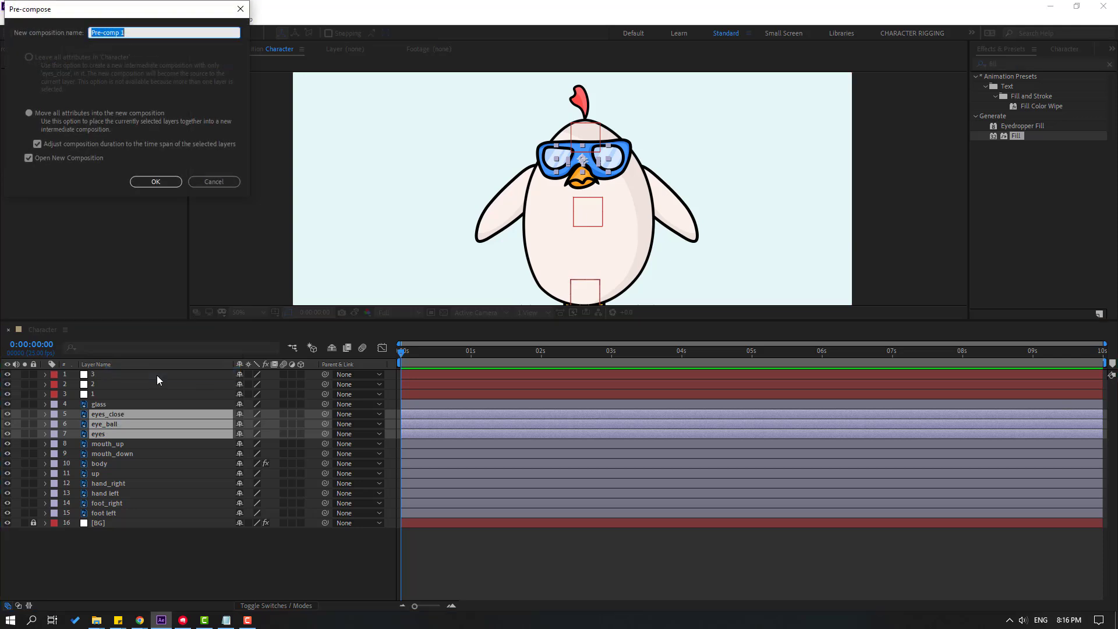
Name the new precomp EYES, confirm it, and turn on the transparency grid.
{"action": "type", "text": "EYES"}
{"action": "left_click", "coordinate": [171, 181]}
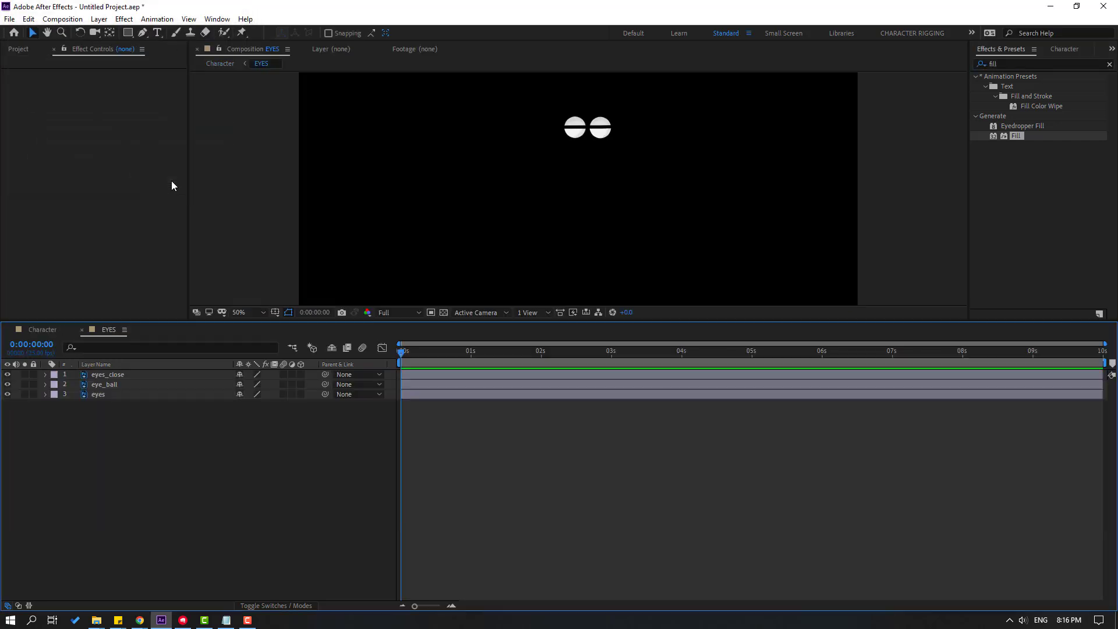
{"action": "left_click", "coordinate": [443, 313]}
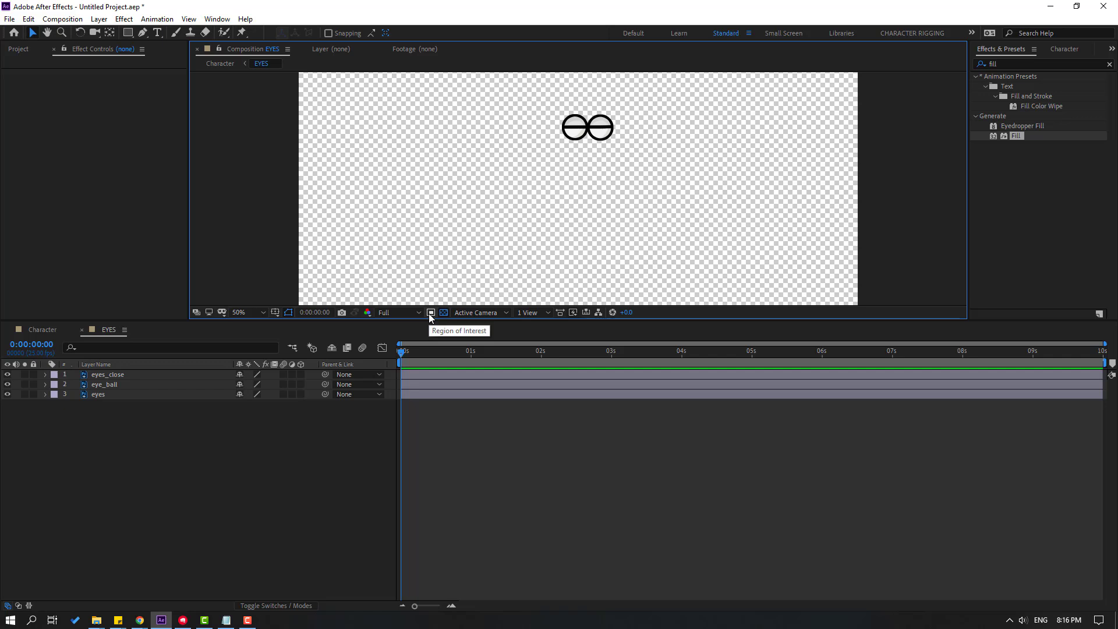
Draw a region of interest around the eyes and crop the EYES comp to it.
{"action": "left_click", "coordinate": [431, 314]}
{"action": "left_click_drag", "start_coordinate": [554, 108], "coordinate": [623, 144]}
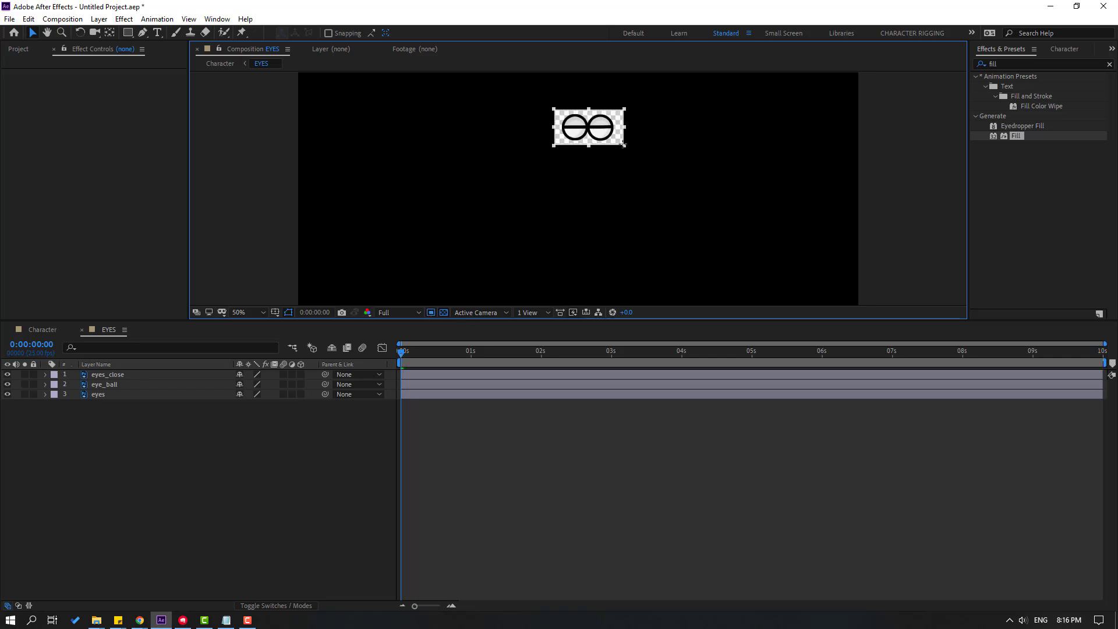
{"action": "left_click", "coordinate": [62, 18]}
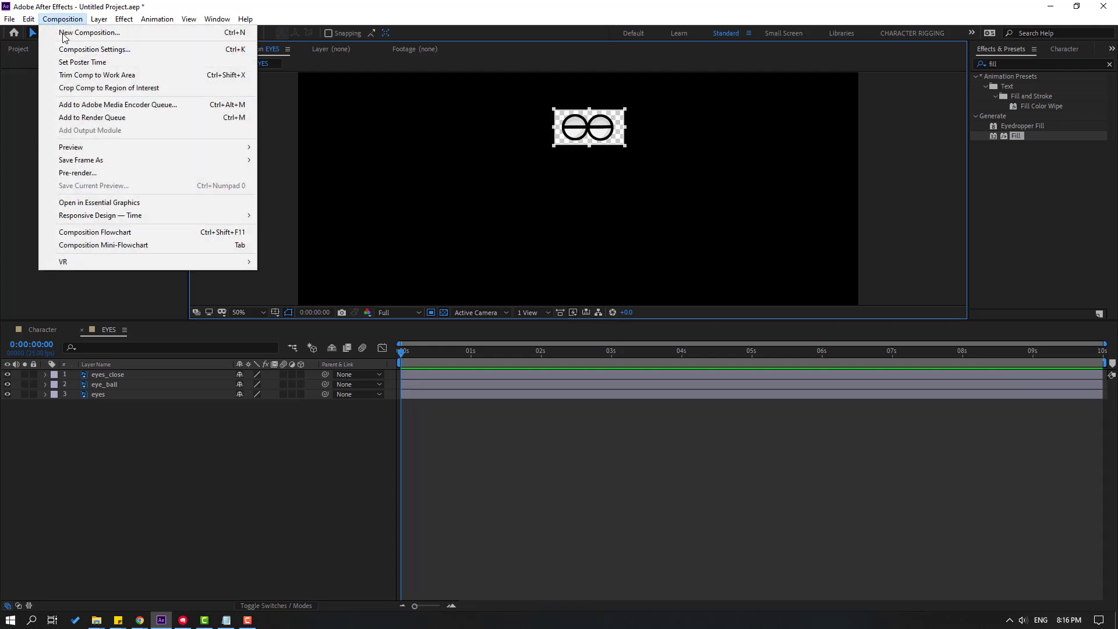
{"action": "left_click", "coordinate": [187, 92]}
{"action": "scroll", "coordinate": [509, 186], "scroll_direction": "up", "scroll_amount": 4}
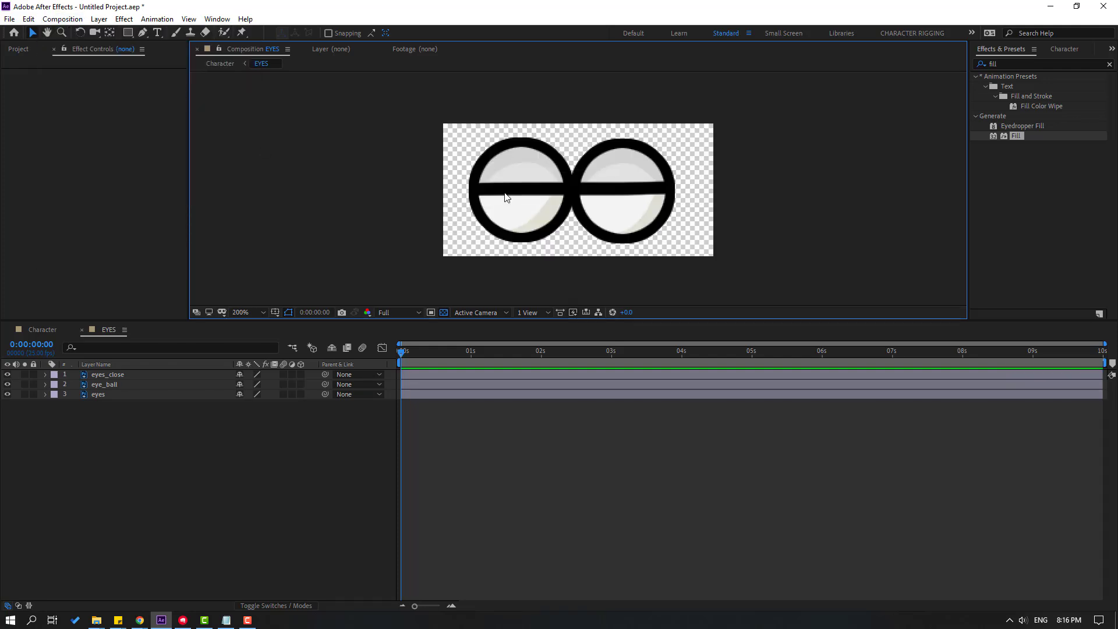
Split the eyes_close layer at frame 3 and delete its later part.
{"action": "left_click", "coordinate": [105, 381]}
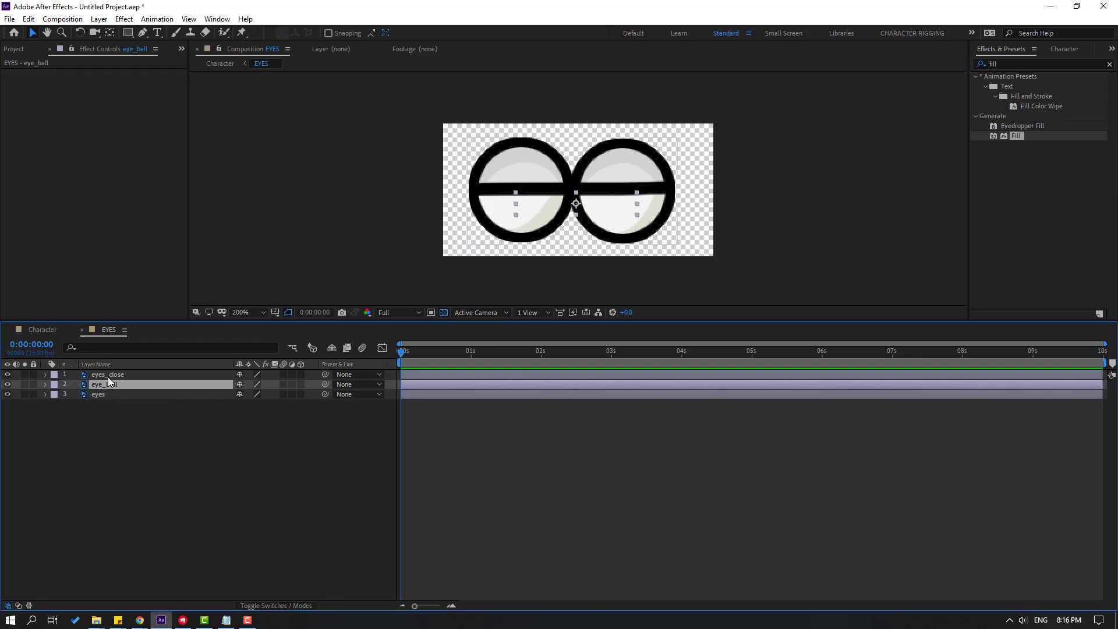
{"action": "left_click", "coordinate": [108, 376]}
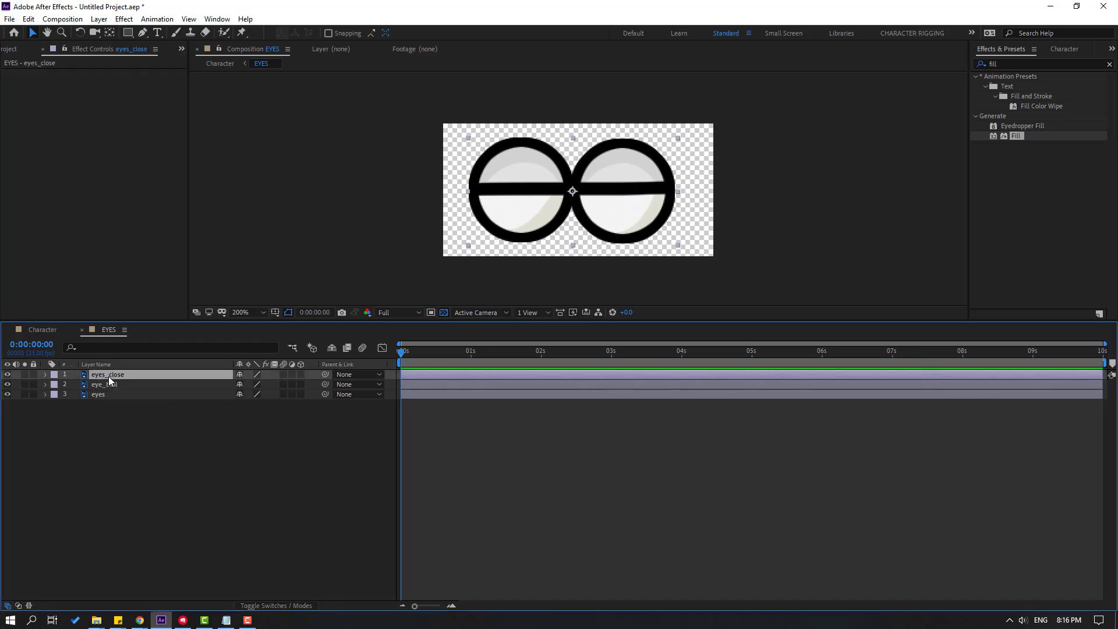
{"action": "key", "text": "space"}
{"action": "left_click", "coordinate": [28, 19]}
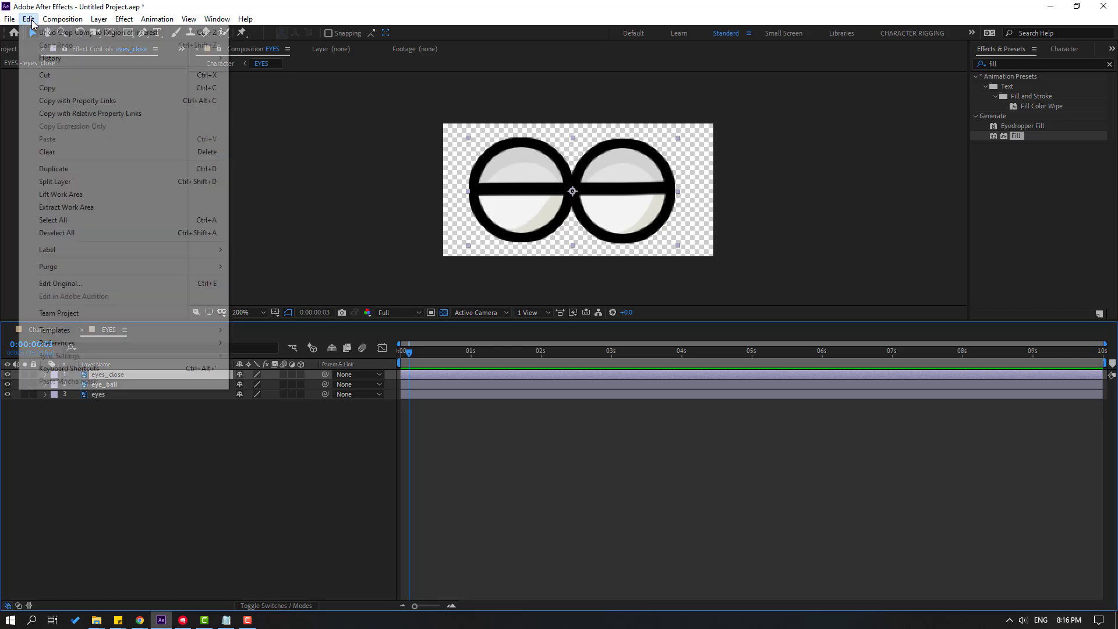
{"action": "left_click", "coordinate": [51, 183]}
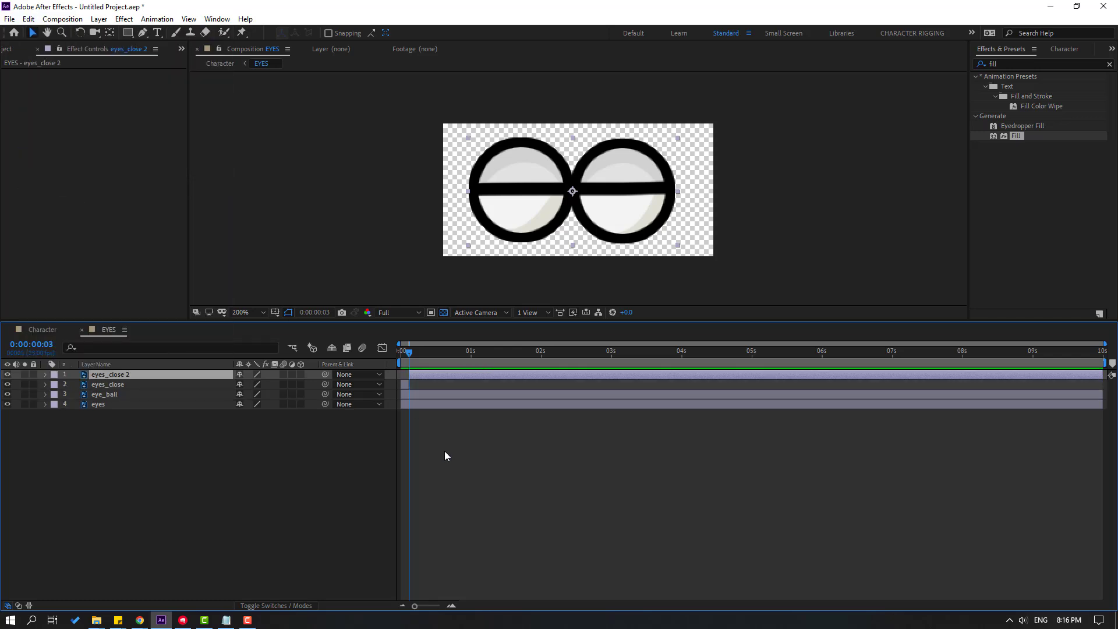
{"action": "key", "text": "Delete"}
{"action": "mouse_move", "coordinate": [414, 353]}
{"action": "left_mouse_down"}
{"action": "mouse_move", "coordinate": [389, 358]}
{"action": "mouse_move", "coordinate": [406, 362]}
{"action": "left_mouse_up"}
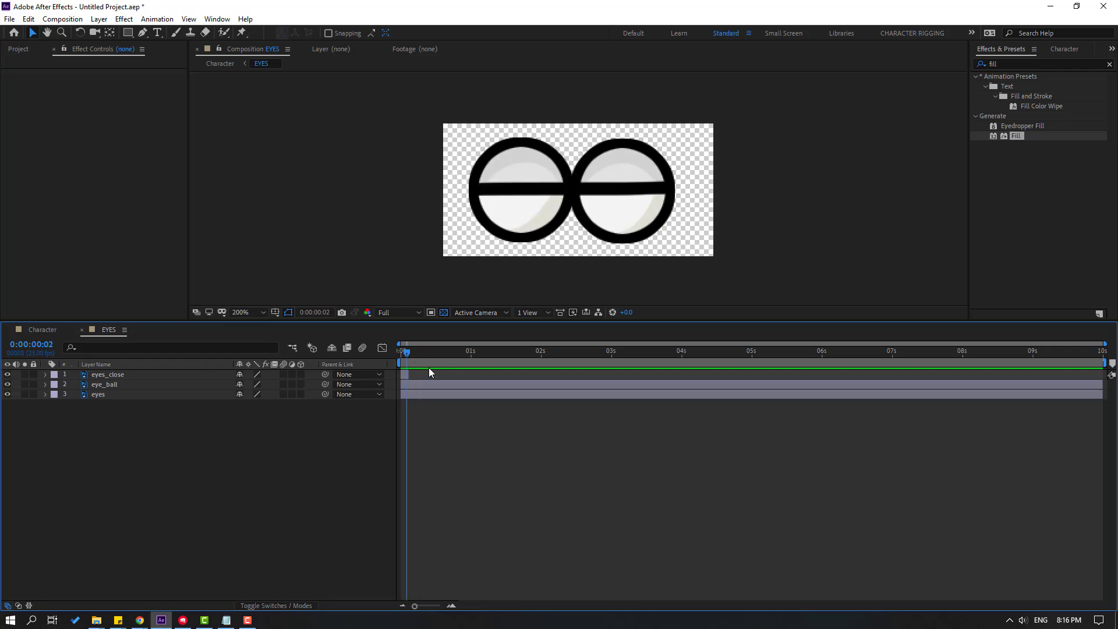
Duplicate the eyes_close blink, offset copies to about half a second, and preview the blinking.
{"action": "left_click", "coordinate": [127, 374]}
{"action": "key", "text": "ctrl+d"}
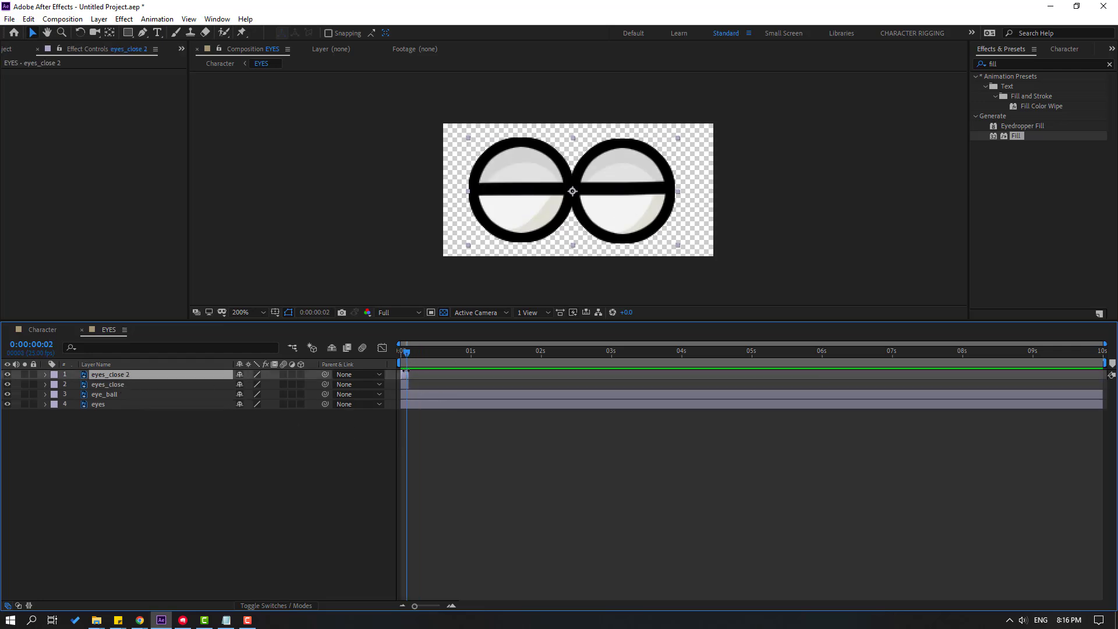
{"action": "left_click_drag", "start_coordinate": [404, 375], "coordinate": [751, 376]}
{"action": "key", "text": "ctrl+d"}
{"action": "key", "text": "ctrl+d"}
{"action": "key", "text": "ctrl+d"}
{"action": "key", "text": "ctrl+d"}
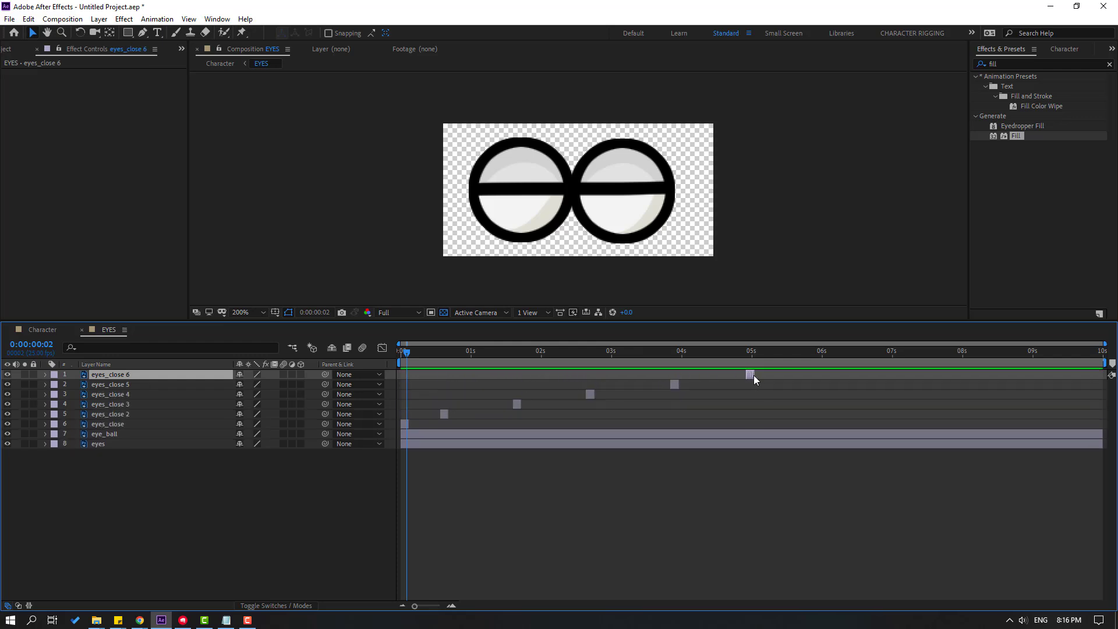
{"action": "key", "text": "space"}
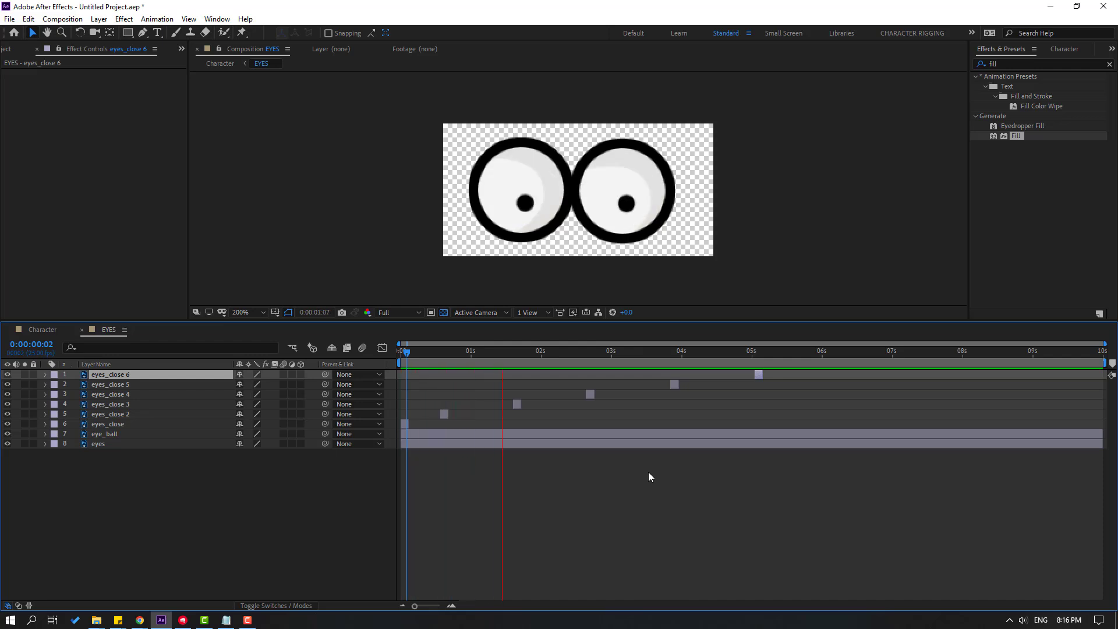
{"action": "key", "text": "space"}
{"action": "left_click", "coordinate": [417, 359]}
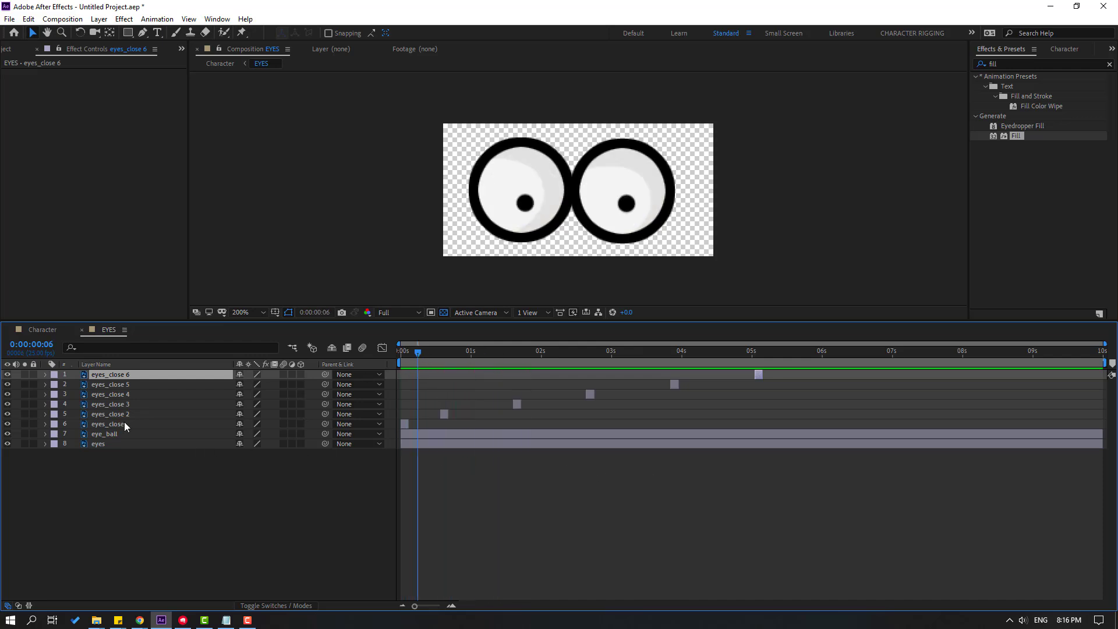
{"action": "left_click", "coordinate": [107, 433]}
{"action": "left_click", "coordinate": [521, 210]}
{"action": "key", "text": "space"}
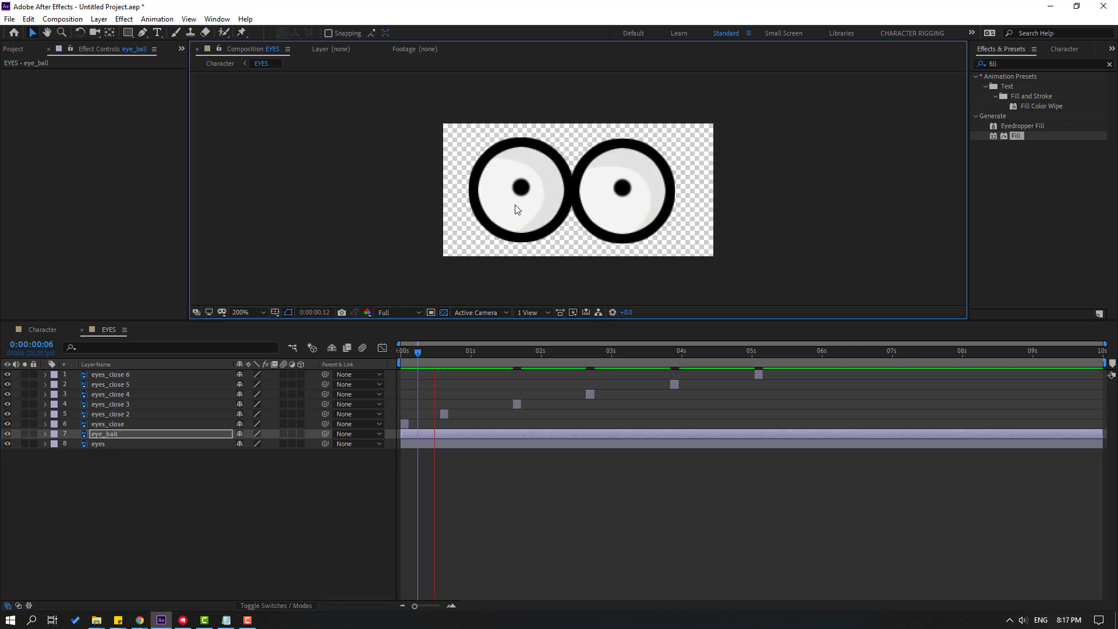
{"action": "key", "text": "space"}
In the Character comp, move the EYES layer just below the goggles.
{"action": "left_click", "coordinate": [82, 330]}
{"action": "left_click_drag", "start_coordinate": [583, 221], "coordinate": [594, 156]}
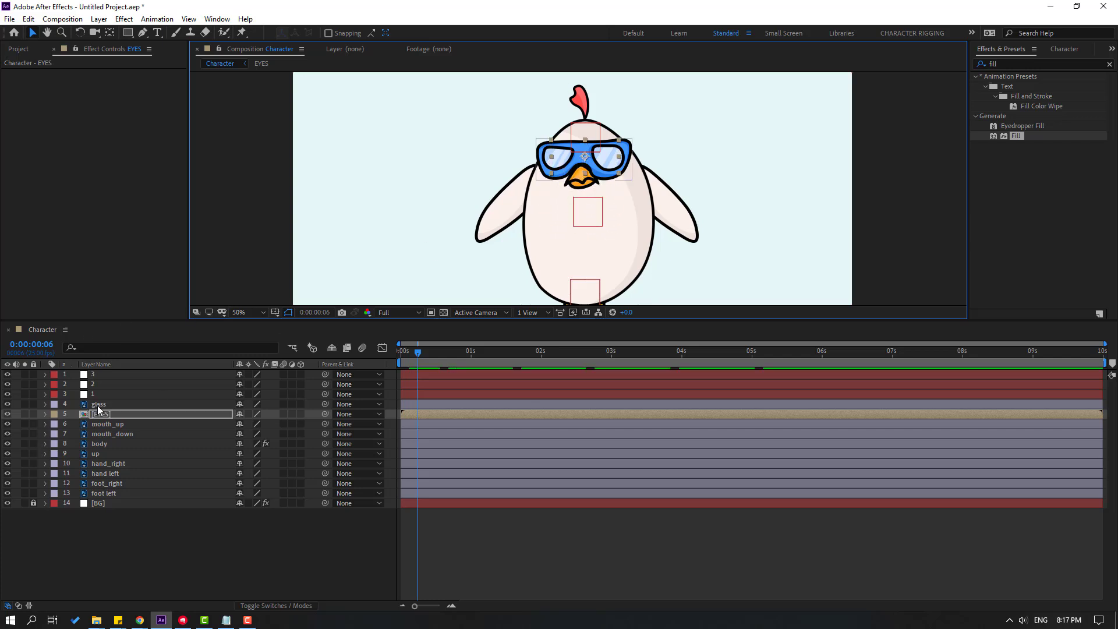
{"action": "left_click", "coordinate": [98, 408]}
With the goggles hidden, nudge the EYES layer slightly down, then show the goggles again.
{"action": "left_click", "coordinate": [7, 404]}
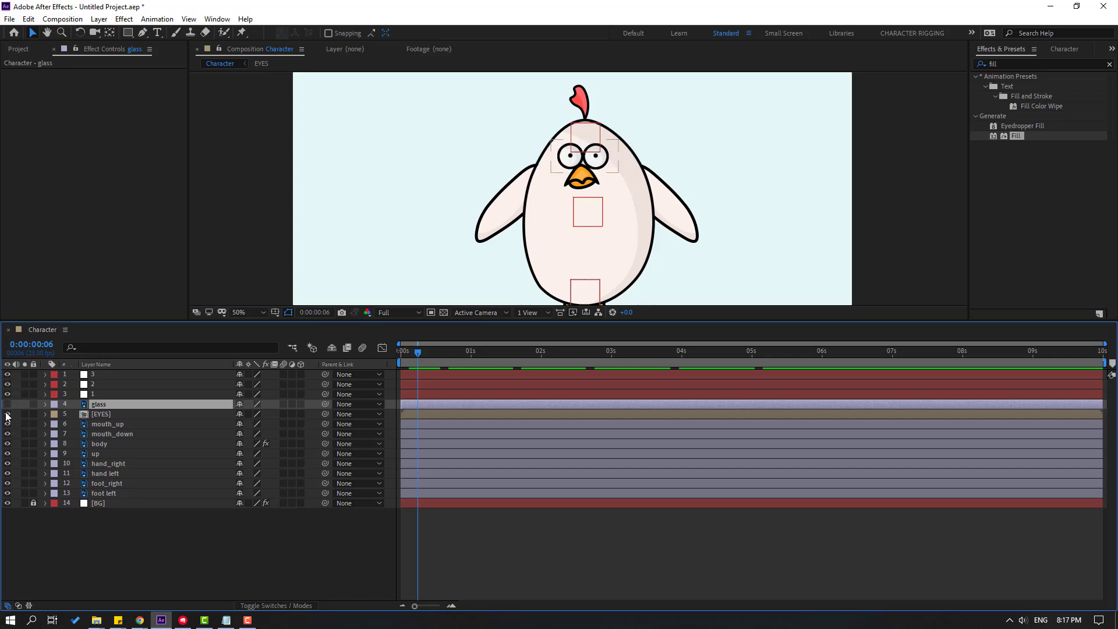
{"action": "scroll", "coordinate": [584, 161], "scroll_direction": "up", "scroll_amount": 4}
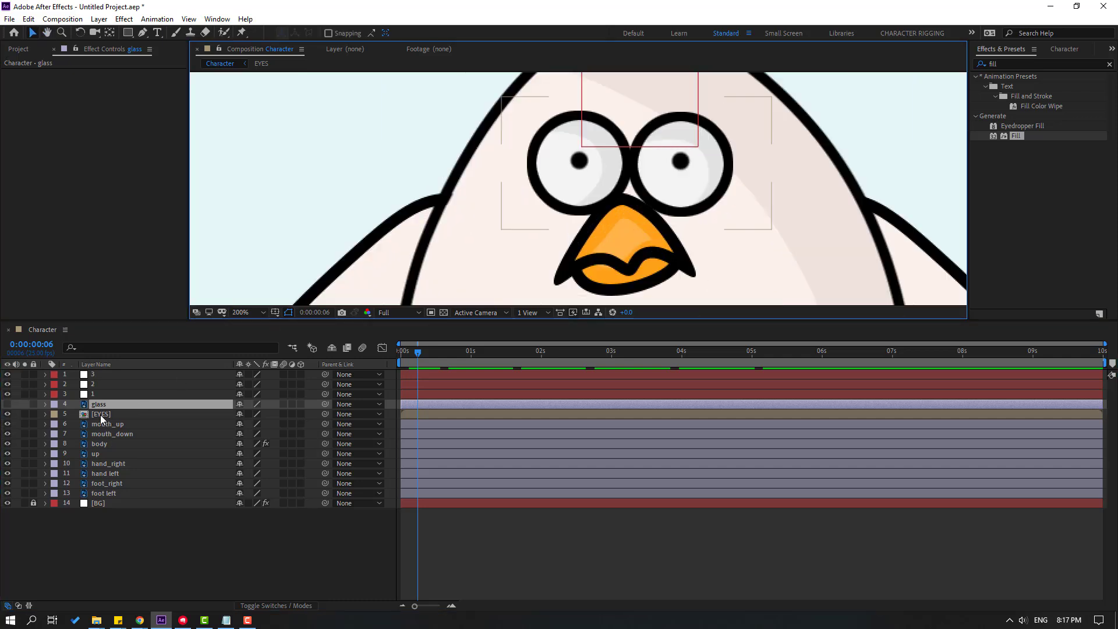
{"action": "left_click", "coordinate": [101, 414]}
{"action": "mouse_move", "coordinate": [669, 180]}
{"action": "left_mouse_down"}
{"action": "mouse_move", "coordinate": [669, 198]}
{"action": "mouse_move", "coordinate": [669, 187]}
{"action": "left_mouse_up"}
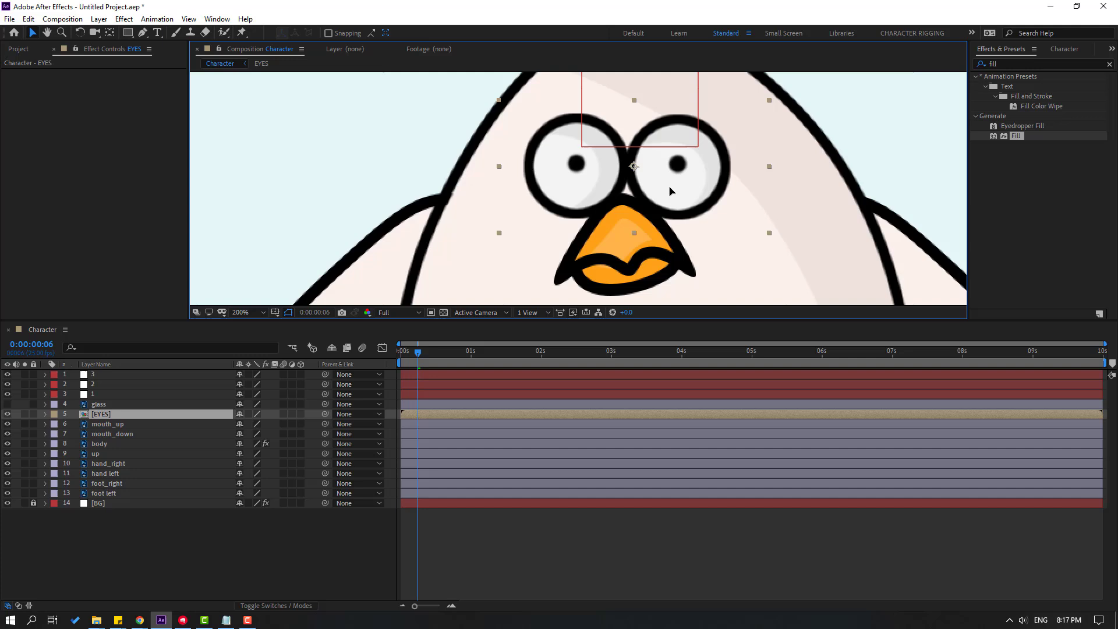
{"action": "left_click", "coordinate": [7, 404]}
Parent glass, EYES, mouth_up and mouth_down to null 1 and test by moving it.
{"action": "left_click", "coordinate": [99, 404]}
{"action": "scroll", "coordinate": [622, 169], "scroll_direction": "down", "scroll_amount": 2}
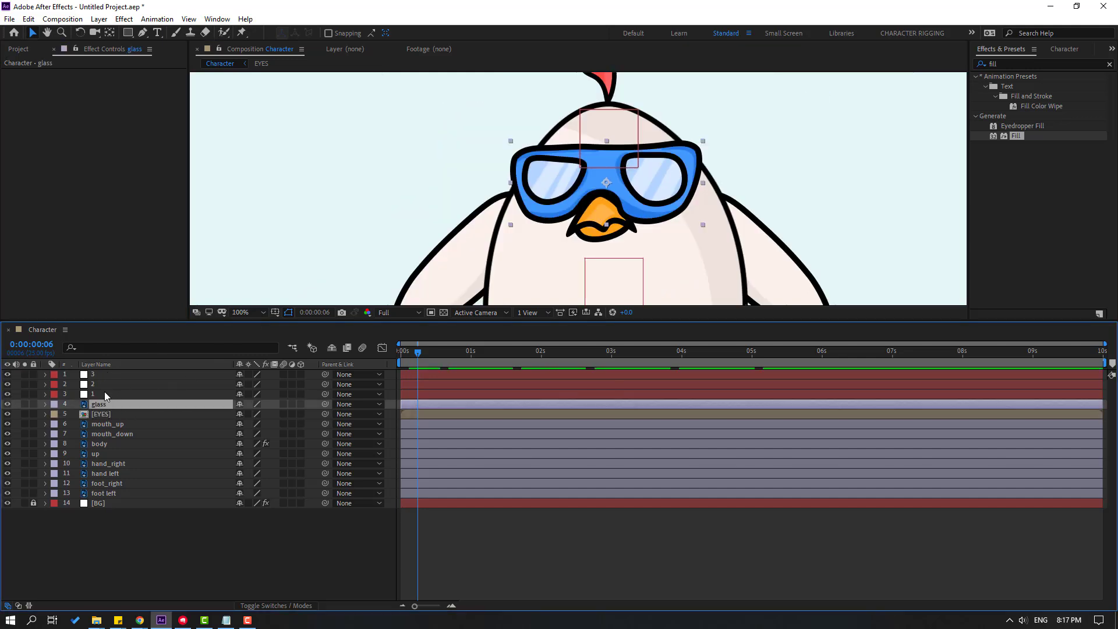
{"action": "left_click", "coordinate": [104, 414], "text": "ctrl"}
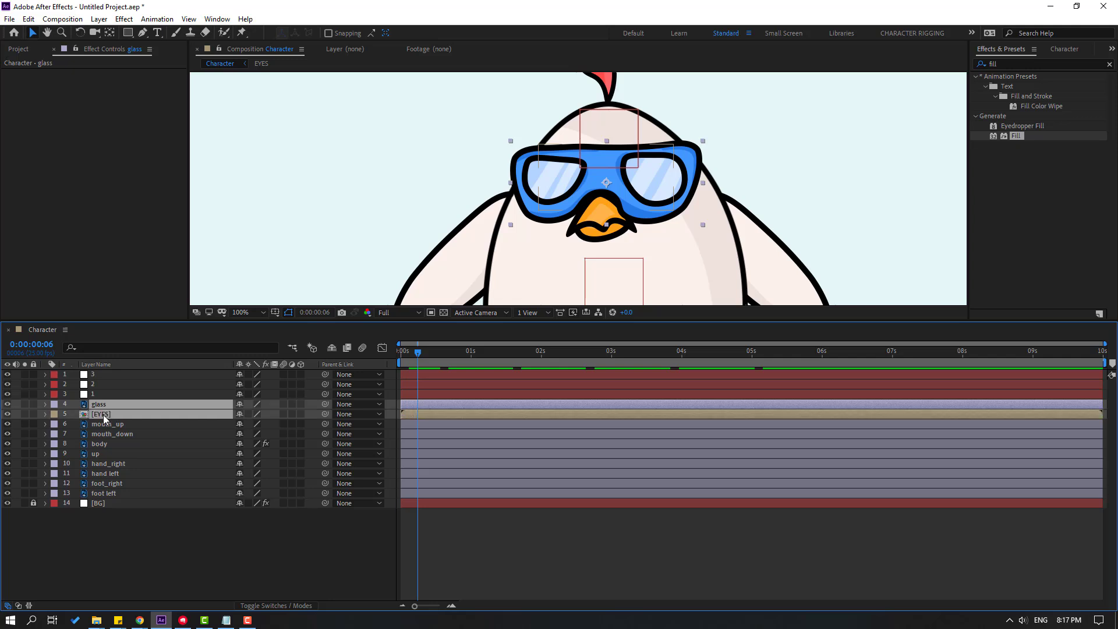
{"action": "left_click", "coordinate": [127, 426], "text": "ctrl"}
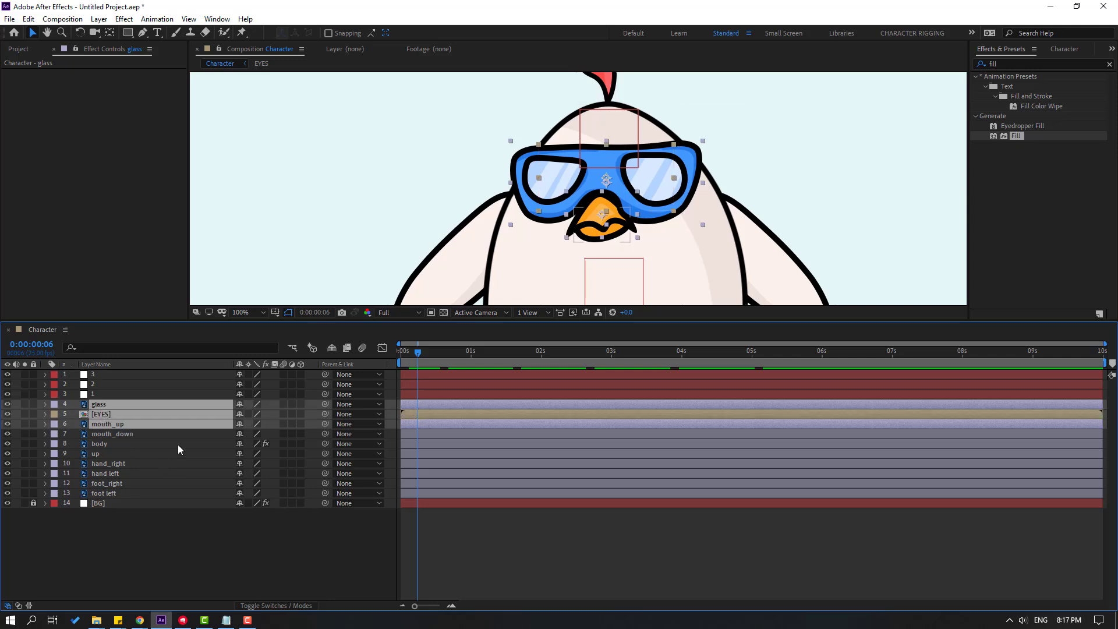
{"action": "left_click", "coordinate": [108, 434], "text": "ctrl"}
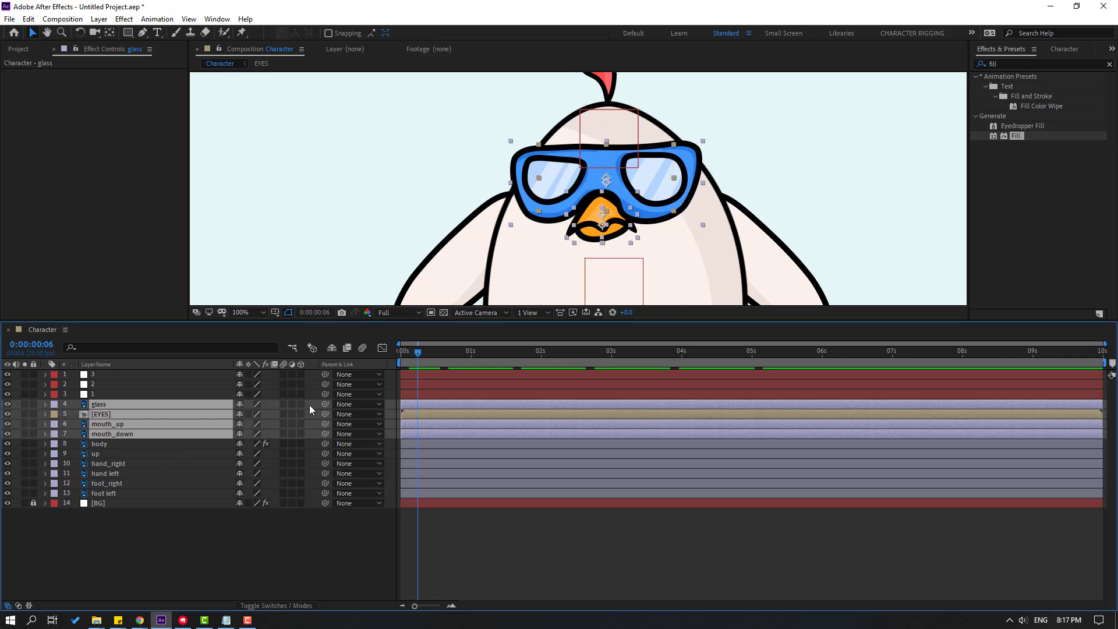
{"action": "left_click_drag", "start_coordinate": [325, 404], "coordinate": [92, 394]}
{"action": "key", "text": "comma"}
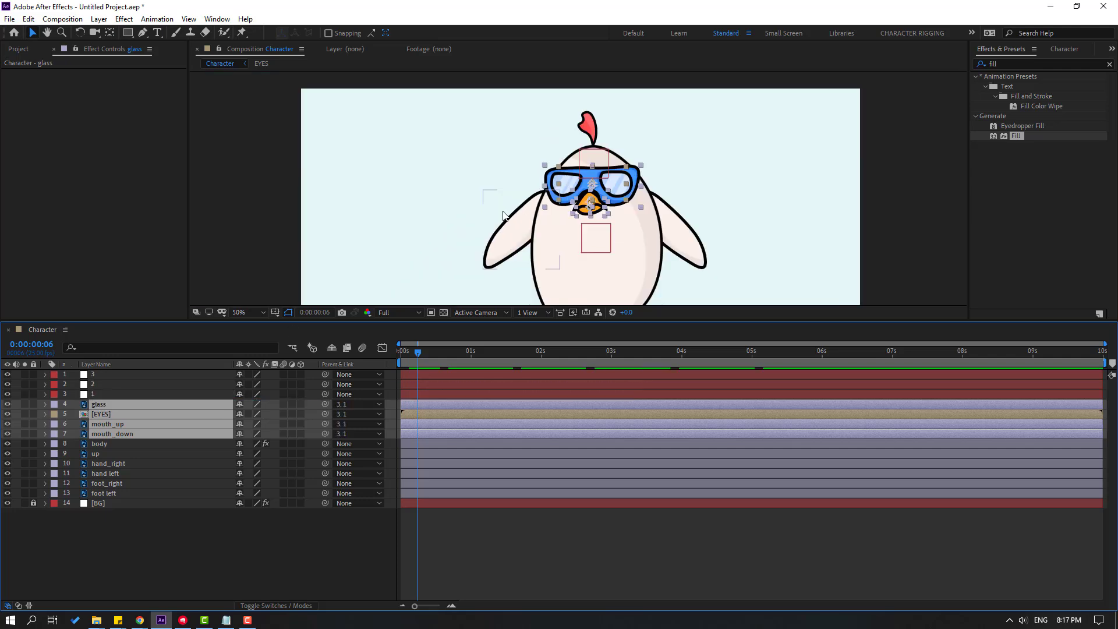
{"action": "left_click", "coordinate": [92, 395]}
{"action": "left_click_drag", "start_coordinate": [606, 165], "coordinate": [631, 163]}
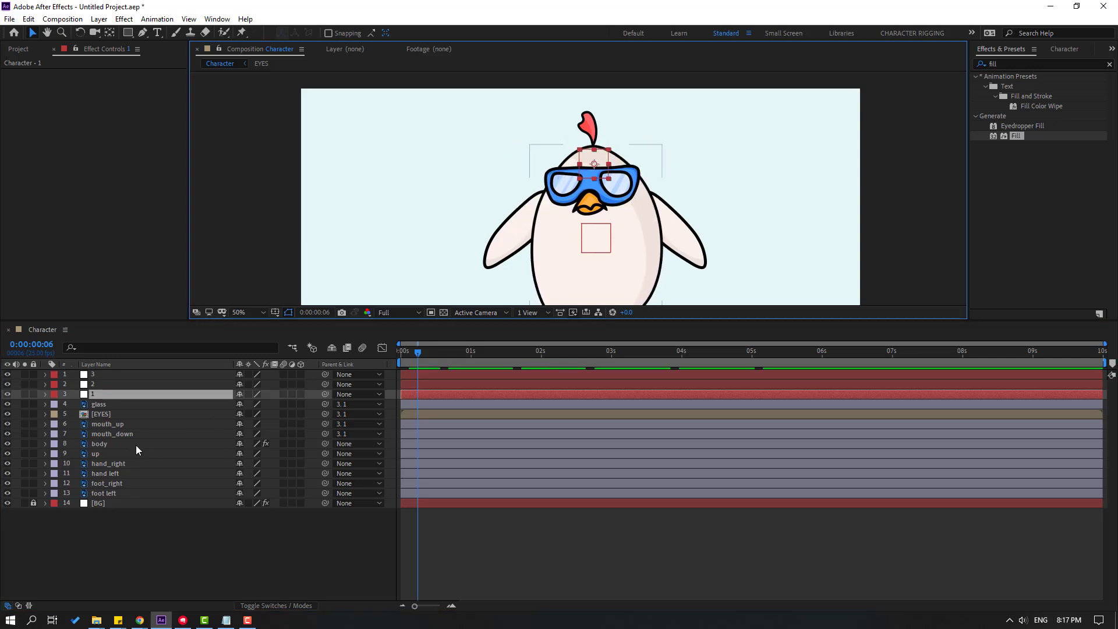
Parent the up comb layer to null 1 and move null 1 to test.
{"action": "left_click", "coordinate": [97, 454]}
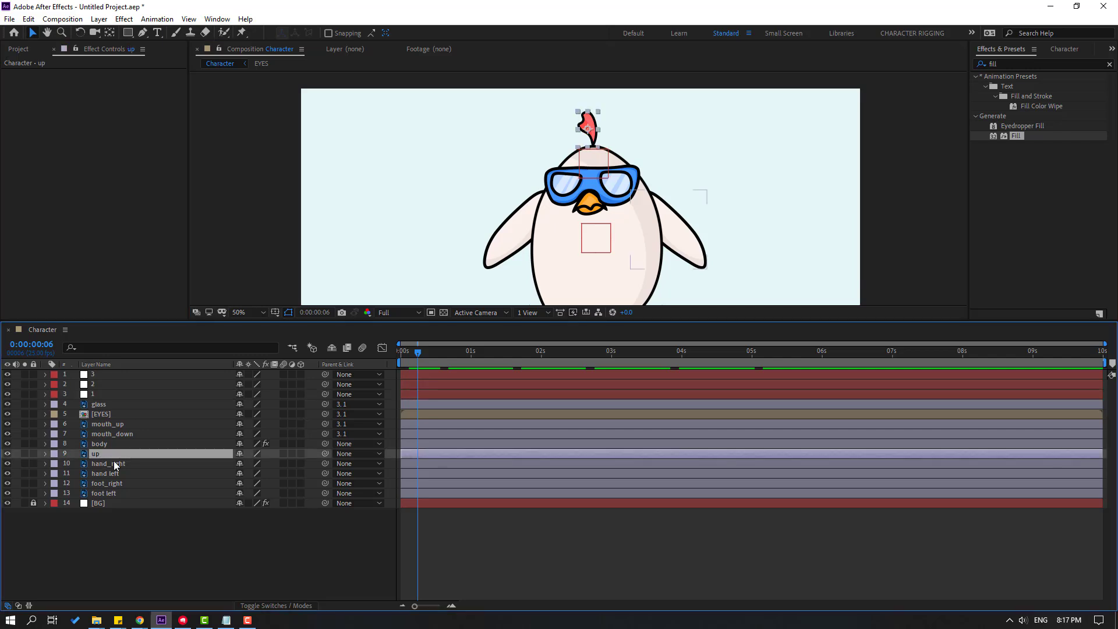
{"action": "left_click_drag", "start_coordinate": [324, 454], "coordinate": [93, 394]}
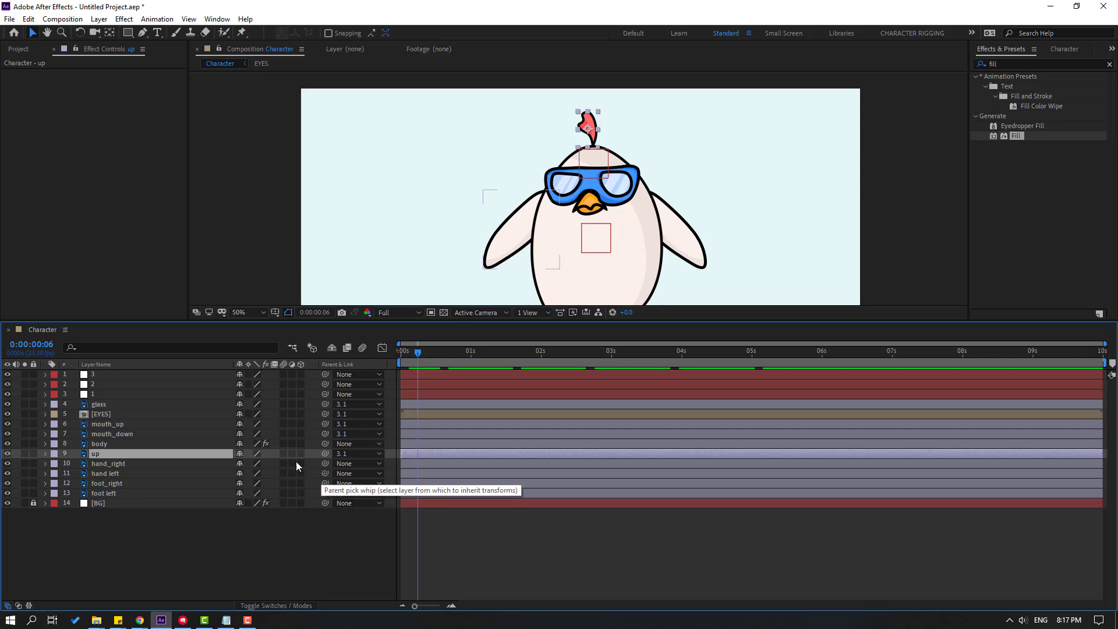
{"action": "left_click", "coordinate": [91, 396]}
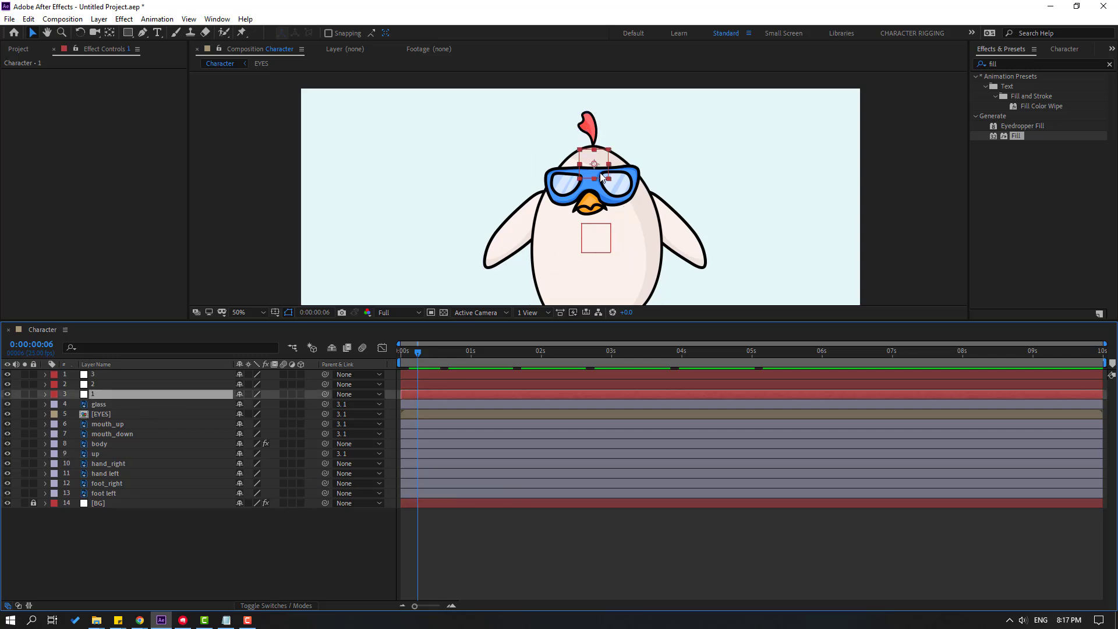
{"action": "left_click_drag", "start_coordinate": [598, 173], "coordinate": [575, 173]}
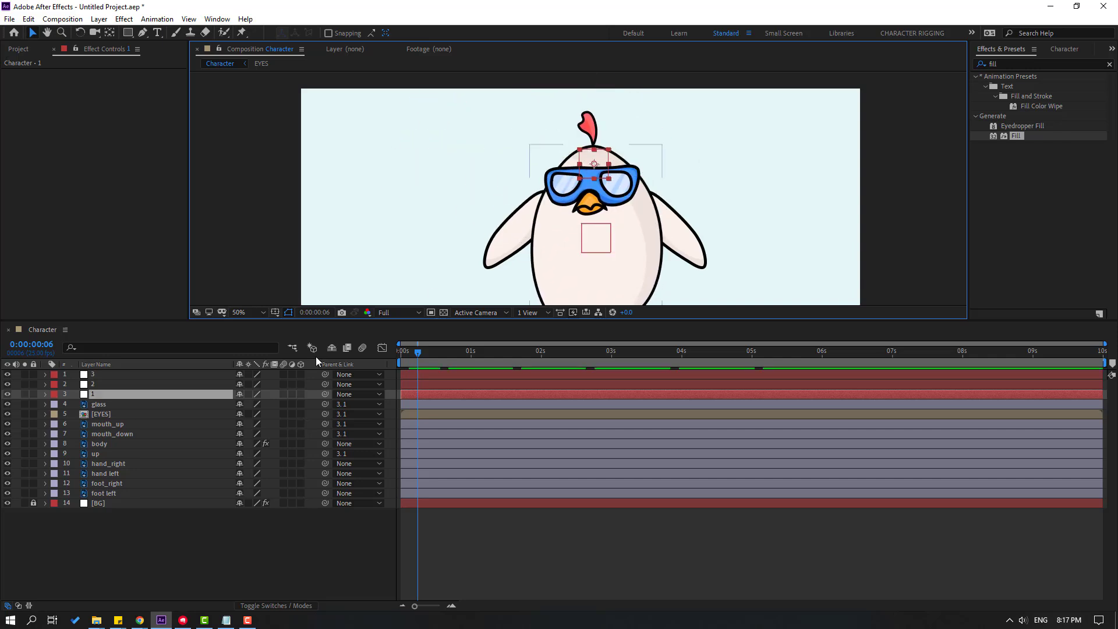
Parent hand_right and hand left to null 2 and test by moving null 2.
{"action": "left_click", "coordinate": [111, 466]}
{"action": "left_click", "coordinate": [106, 474], "text": "ctrl"}
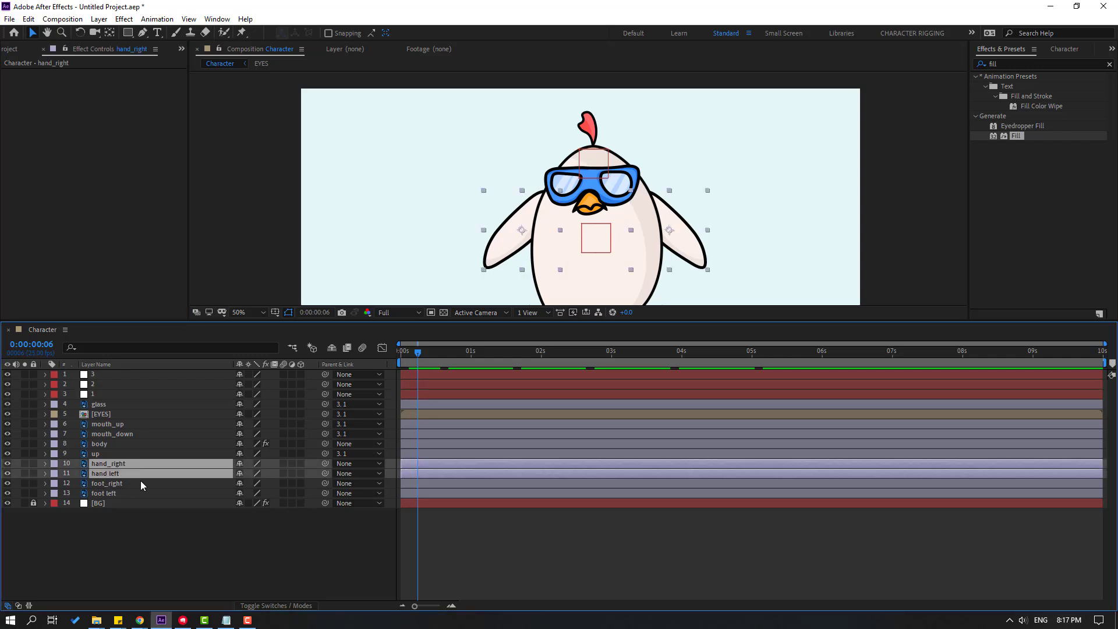
{"action": "left_click_drag", "start_coordinate": [324, 463], "coordinate": [92, 390]}
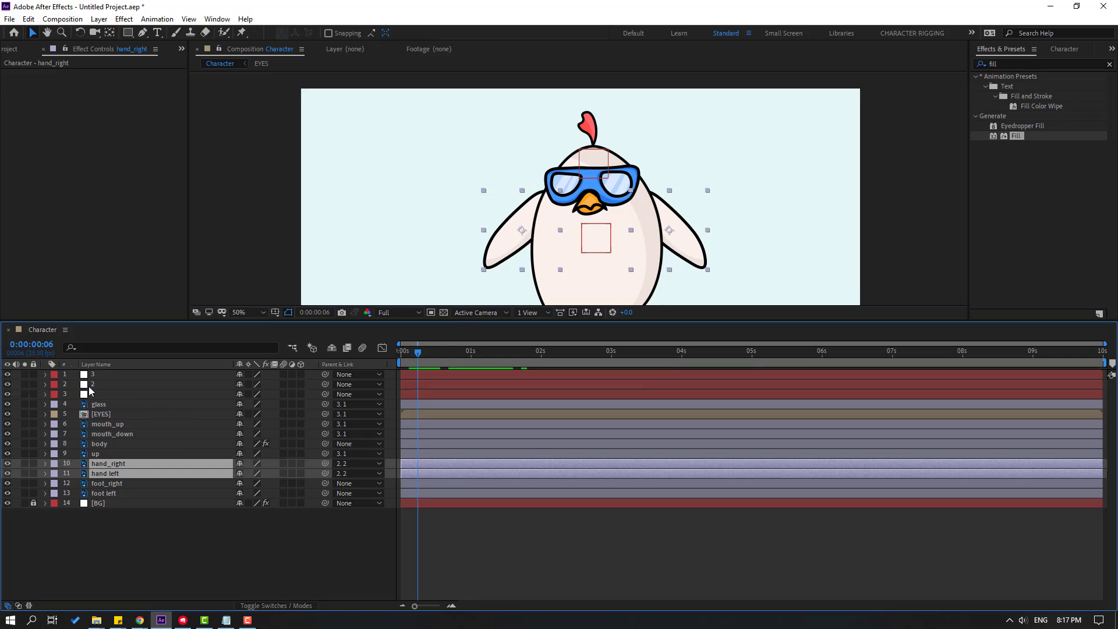
{"action": "left_click", "coordinate": [597, 243]}
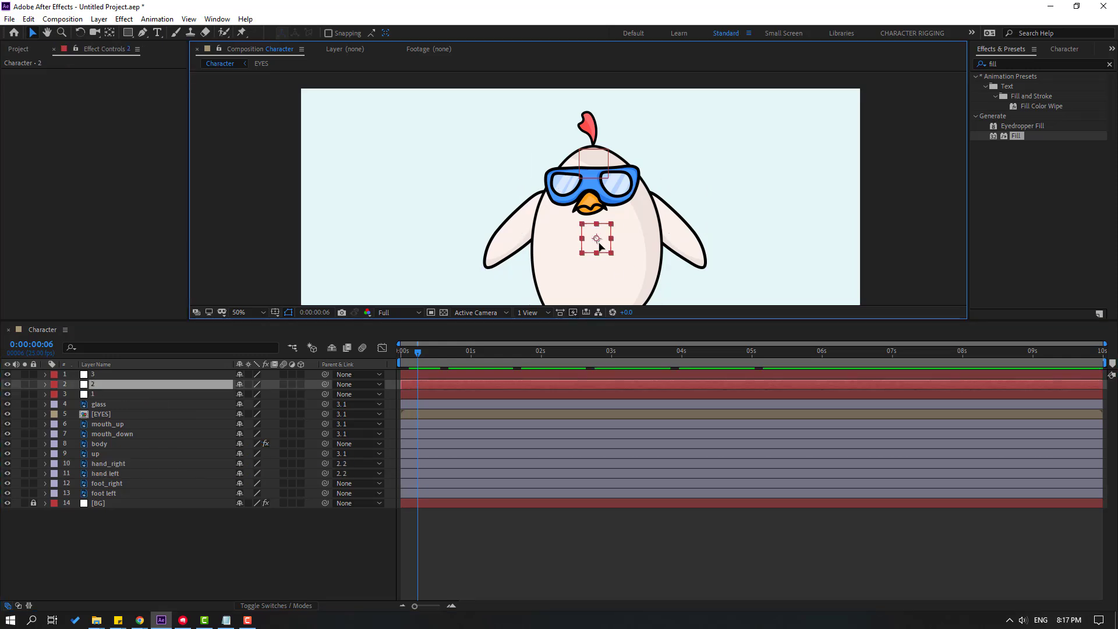
{"action": "mouse_move", "coordinate": [600, 247]}
{"action": "left_mouse_down"}
{"action": "mouse_move", "coordinate": [597, 237]}
{"action": "mouse_move", "coordinate": [567, 245]}
{"action": "mouse_move", "coordinate": [620, 239]}
{"action": "mouse_move", "coordinate": [583, 245]}
{"action": "mouse_move", "coordinate": [606, 248]}
{"action": "mouse_move", "coordinate": [605, 261]}
{"action": "left_mouse_up"}
{"action": "key", "text": "Return"}
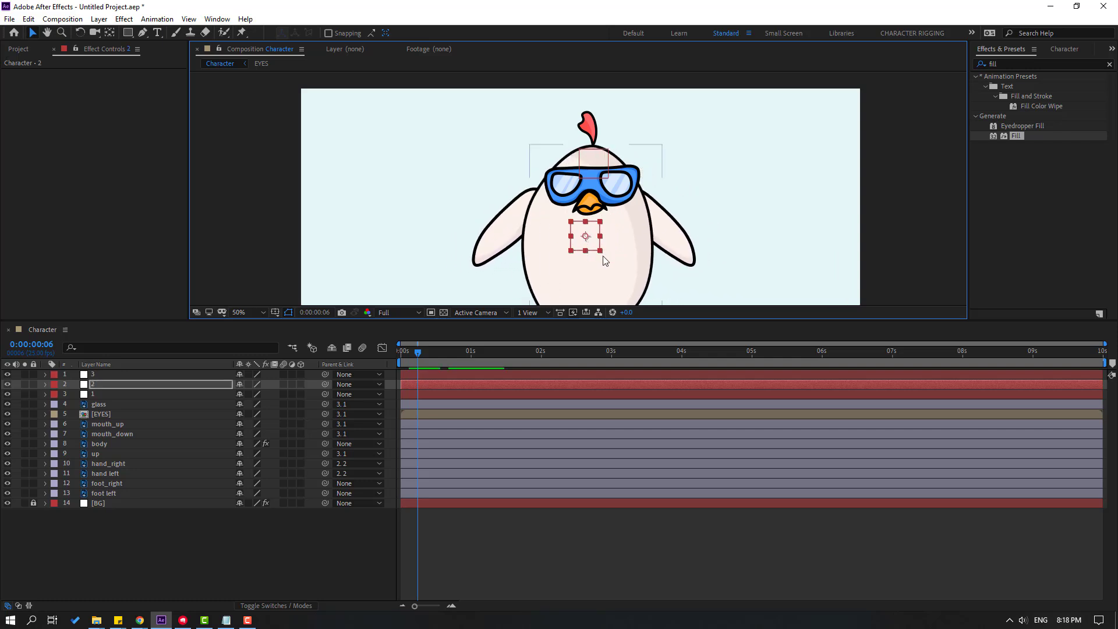
{"action": "key", "text": "Return"}
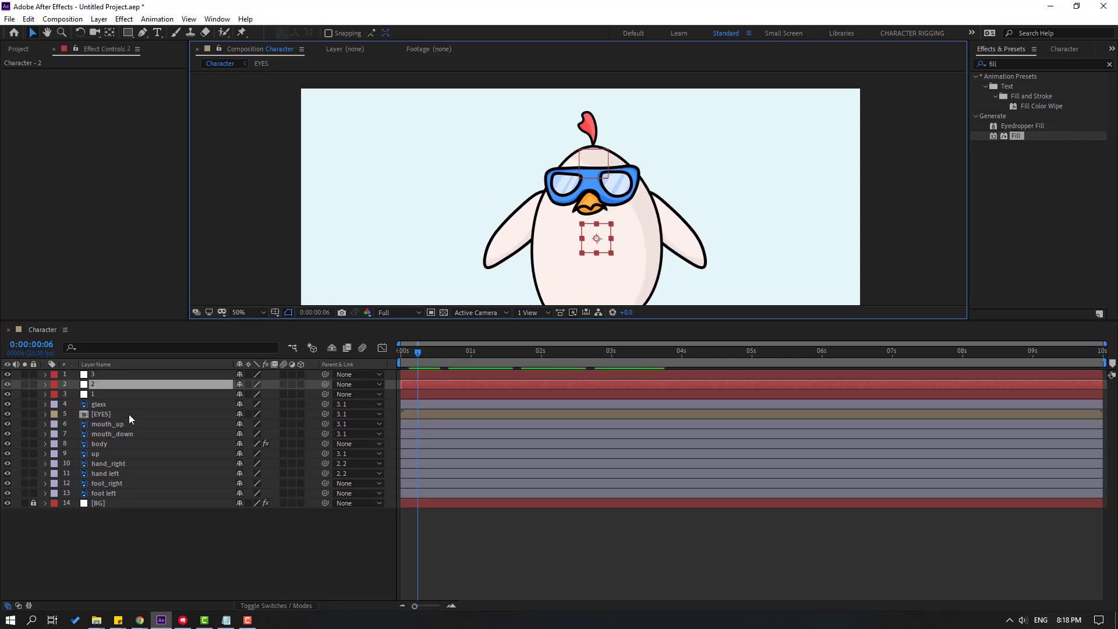
Move the lower null 3 down onto the chicken's legs.
{"action": "scroll", "coordinate": [462, 175], "scroll_direction": "down", "scroll_amount": 5}
{"action": "scroll", "coordinate": [462, 175], "scroll_direction": "right", "scroll_amount": 1}
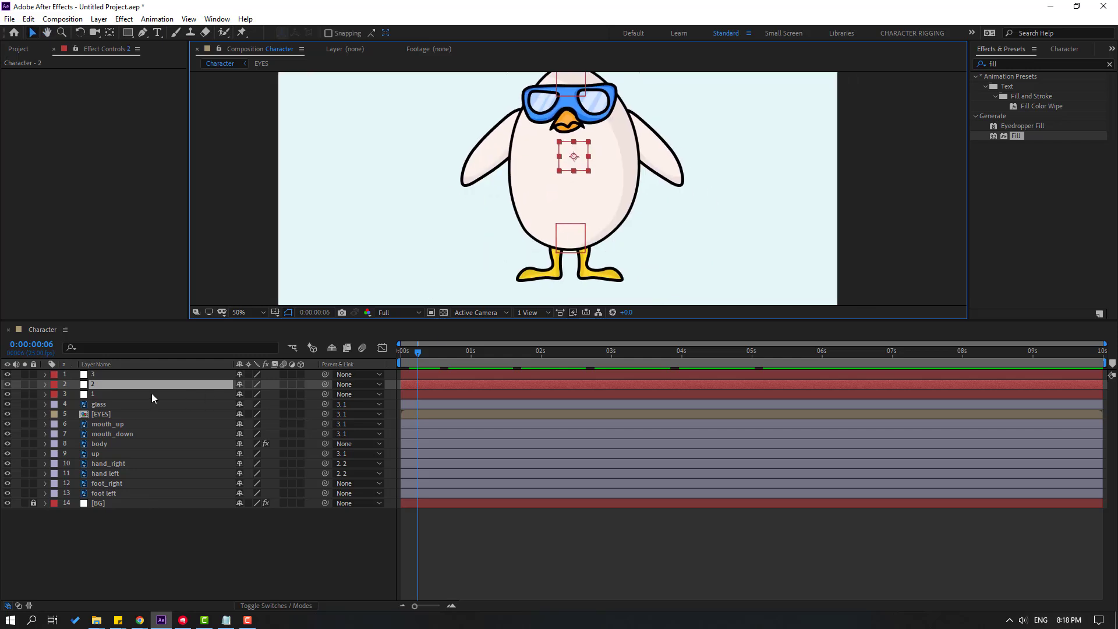
{"action": "left_click", "coordinate": [93, 376]}
{"action": "left_click_drag", "start_coordinate": [577, 238], "coordinate": [515, 276]}
{"action": "key", "text": "F2"}
Return to the Selection tool and enlarge the composition viewer.
{"action": "key", "text": "v"}
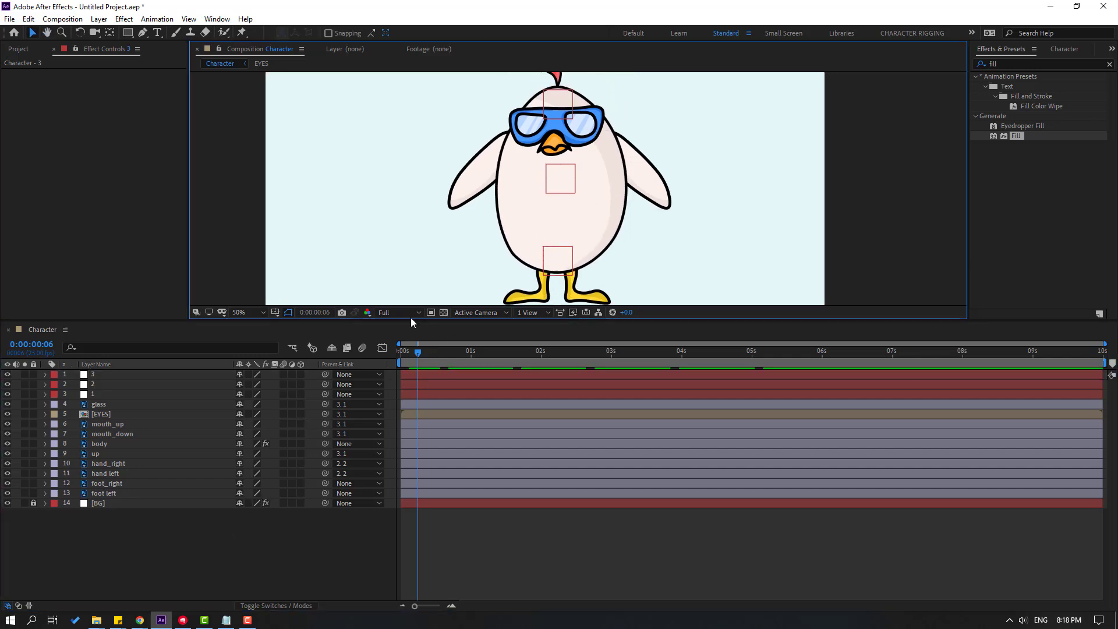
{"action": "left_click_drag", "start_coordinate": [409, 321], "coordinate": [390, 383]}
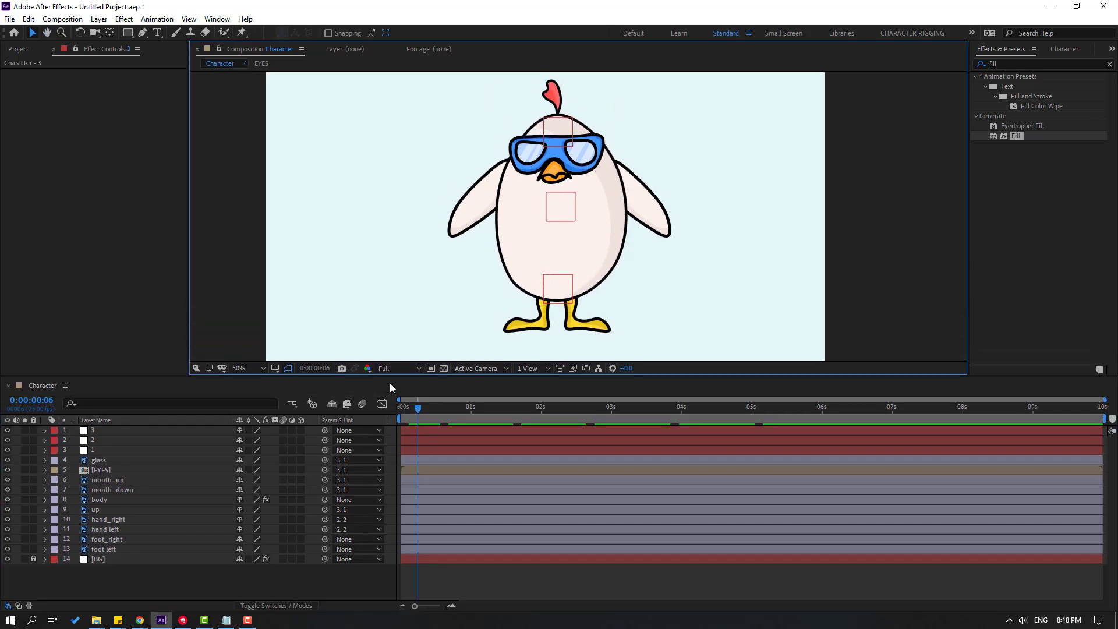
{"action": "left_click", "coordinate": [436, 414]}
{"action": "left_click_drag", "start_coordinate": [436, 414], "coordinate": [415, 414]}
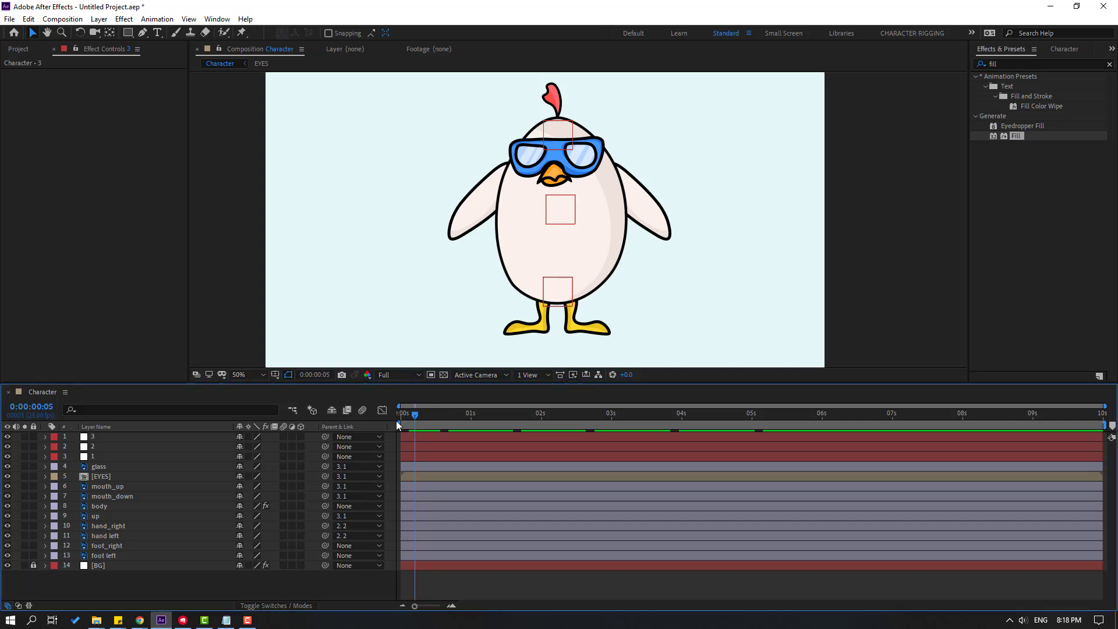
Keyframe null 1's Position at 0 and push it right at frame 21.
{"action": "left_click", "coordinate": [93, 456]}
{"action": "key", "text": "p"}
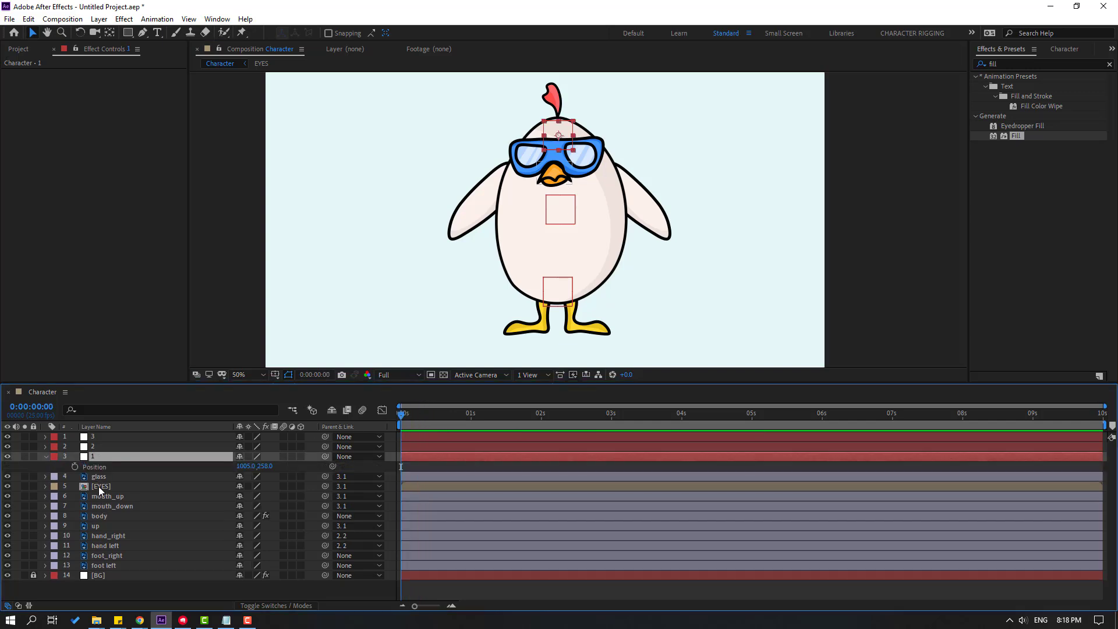
{"action": "left_click", "coordinate": [73, 467]}
{"action": "key", "text": "Return"}
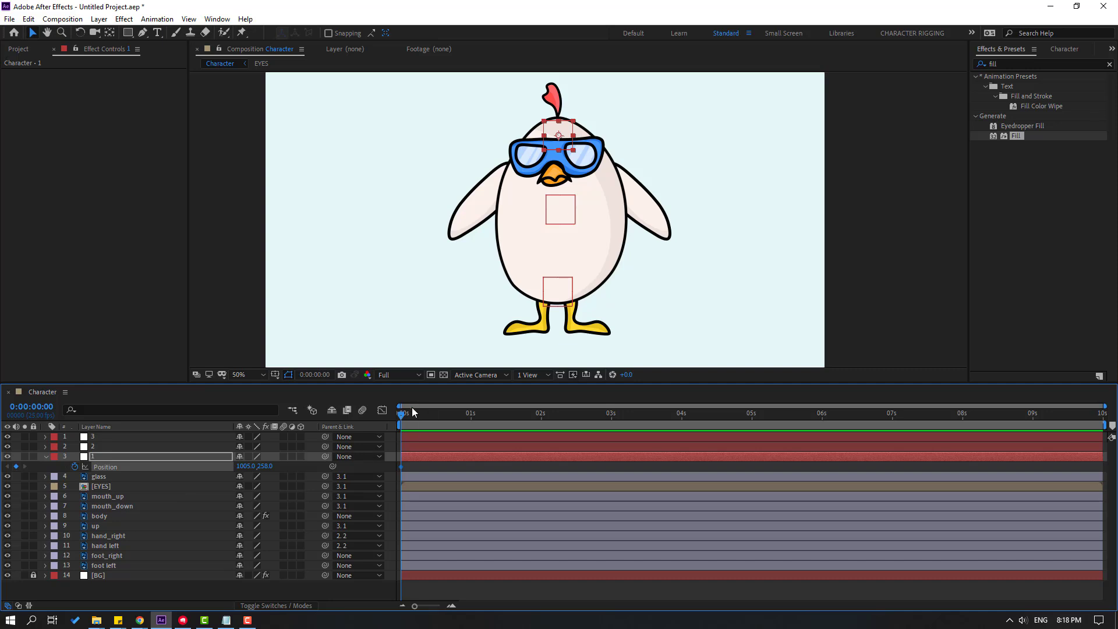
{"action": "left_click", "coordinate": [459, 417]}
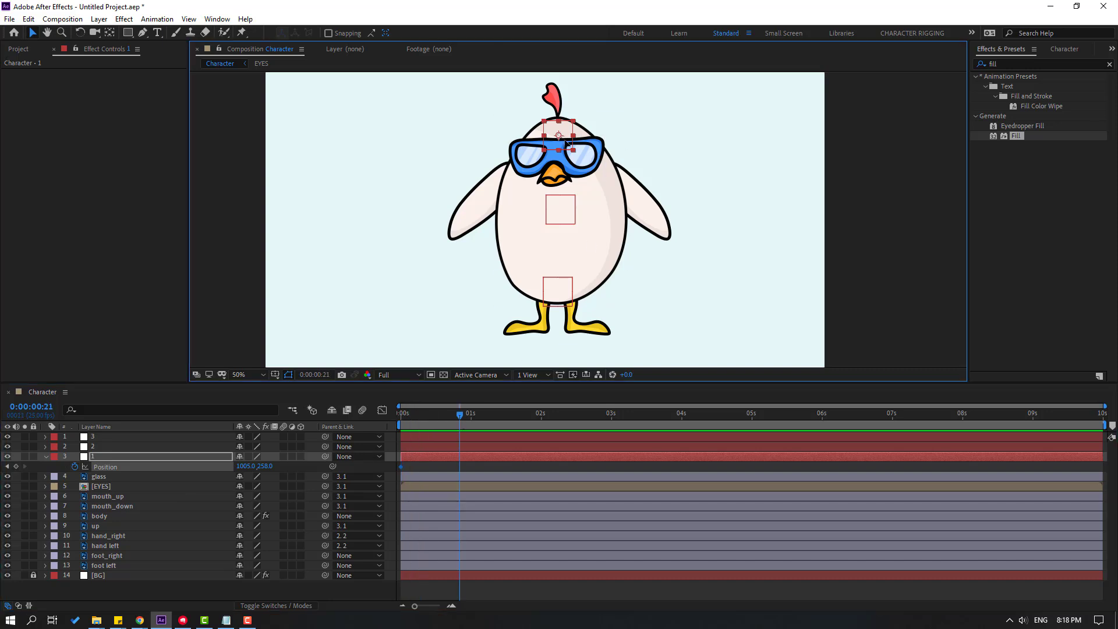
{"action": "left_click_drag", "start_coordinate": [561, 142], "coordinate": [621, 135]}
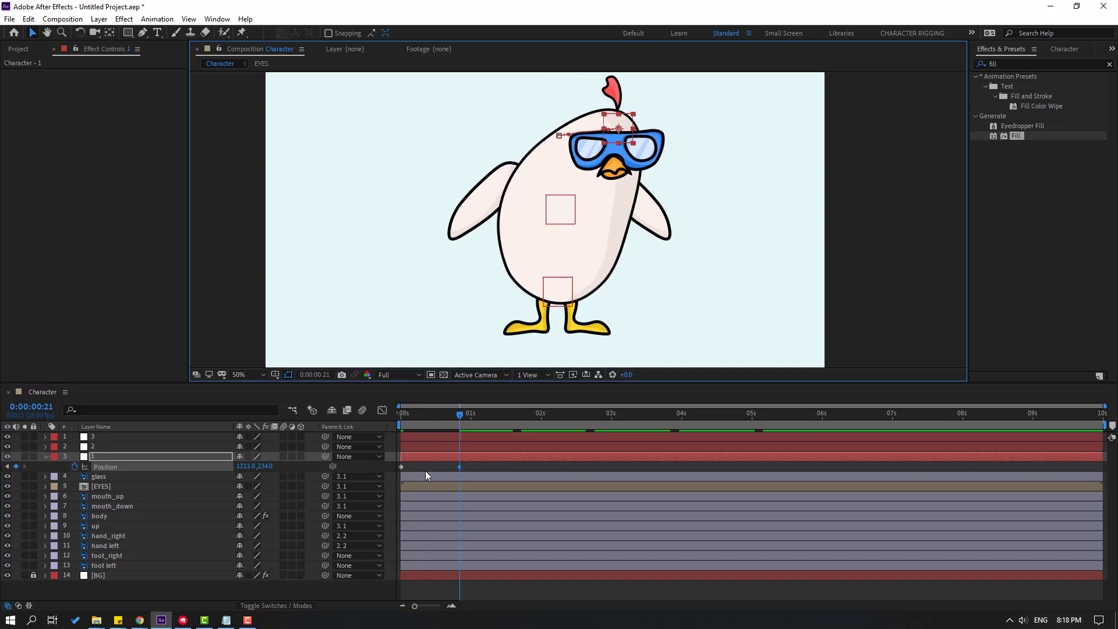
Apply Easy Ease to the head keyframes and paste the first key at 1:15.
{"action": "right_click", "coordinate": [402, 467]}
{"action": "mouse_move", "coordinate": [420, 459]}
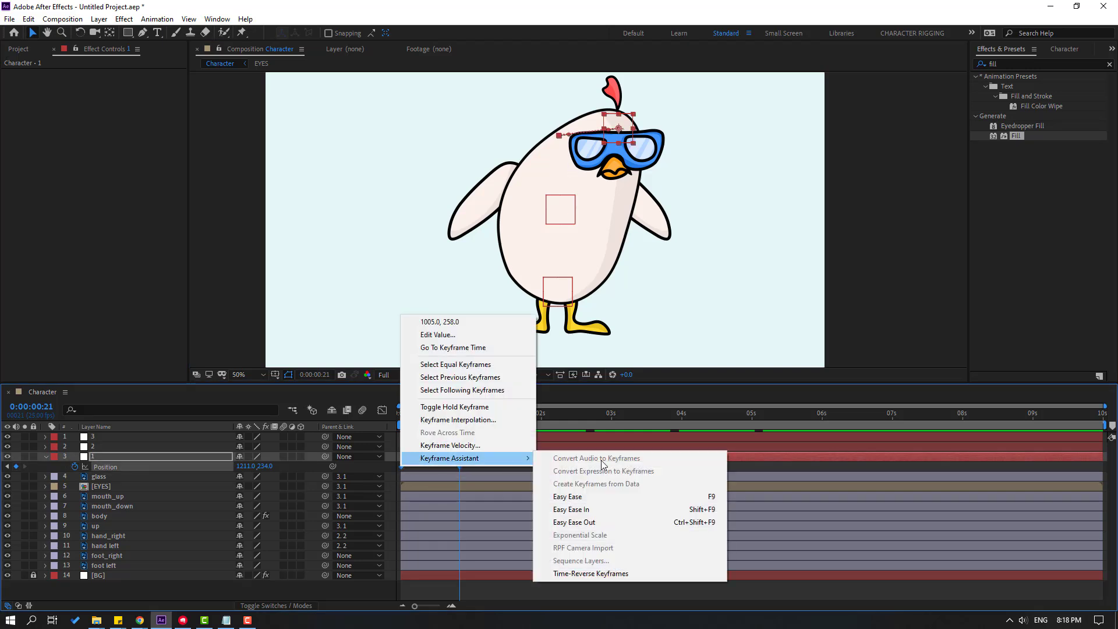
{"action": "left_click", "coordinate": [611, 499]}
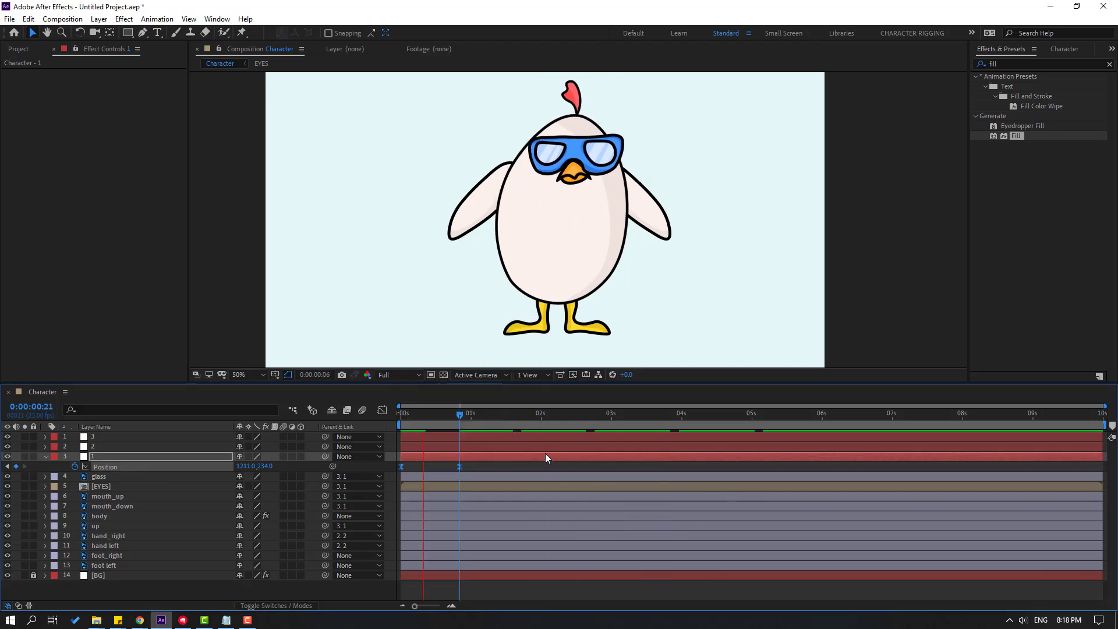
{"action": "left_click_drag", "start_coordinate": [460, 413], "coordinate": [513, 413]}
{"action": "left_click", "coordinate": [399, 467]}
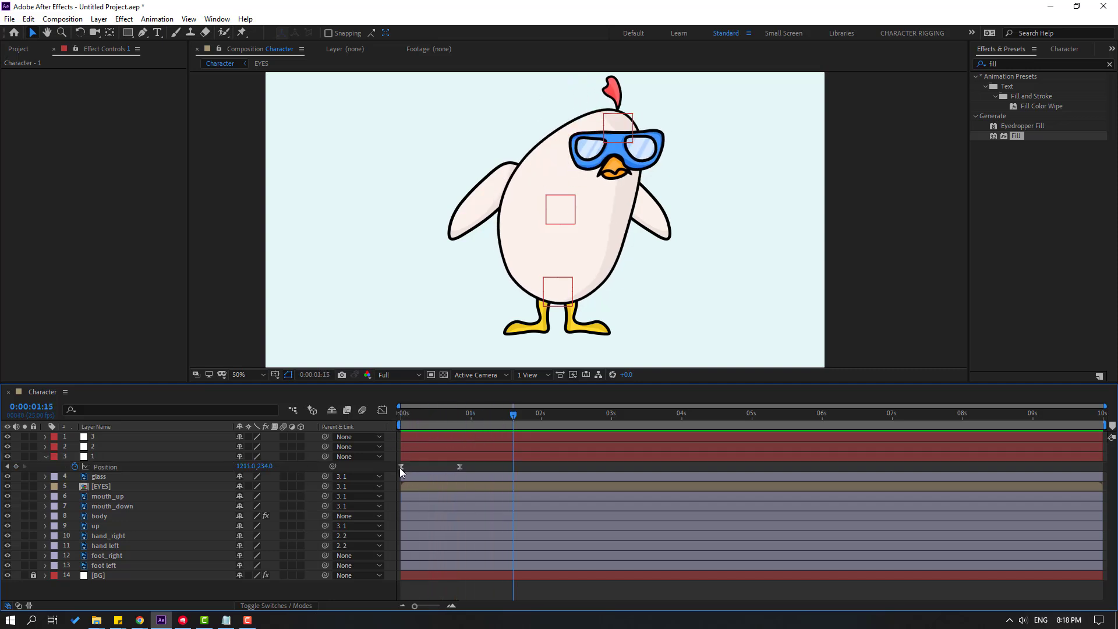
{"action": "key", "text": "ctrl+c"}
{"action": "key", "text": "ctrl+v"}
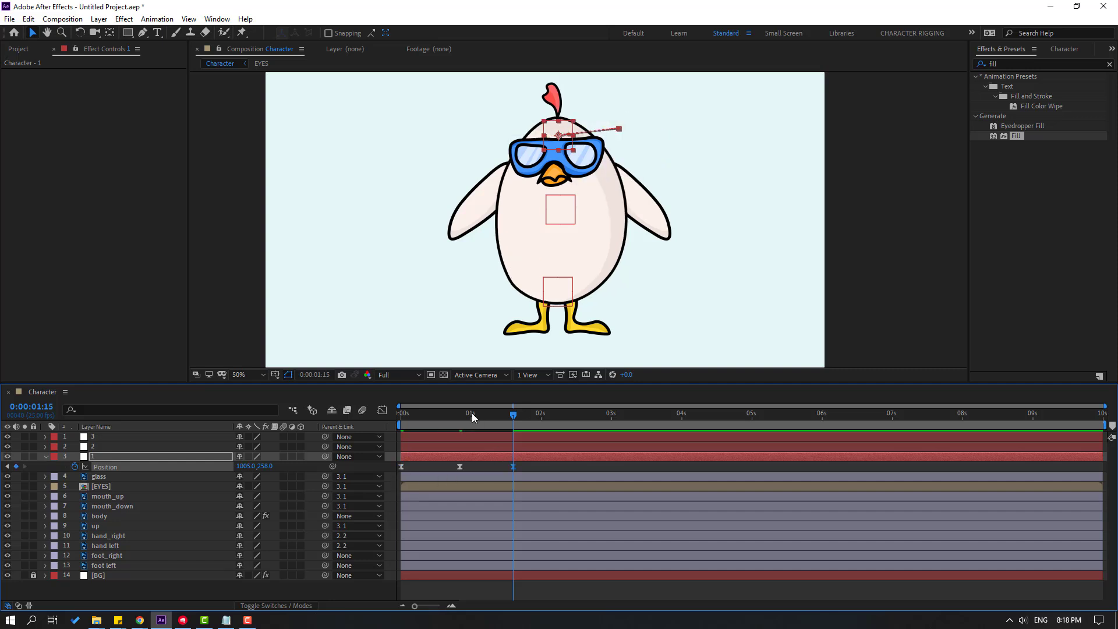
{"action": "left_click", "coordinate": [462, 414]}
{"action": "left_click_drag", "start_coordinate": [478, 418], "coordinate": [536, 425]}
Keyframe null 2's Position at 0:00:01:23 and raise it at 0:00:02:01 to lift the wings.
{"action": "left_click", "coordinate": [88, 449]}
{"action": "key", "text": "p"}
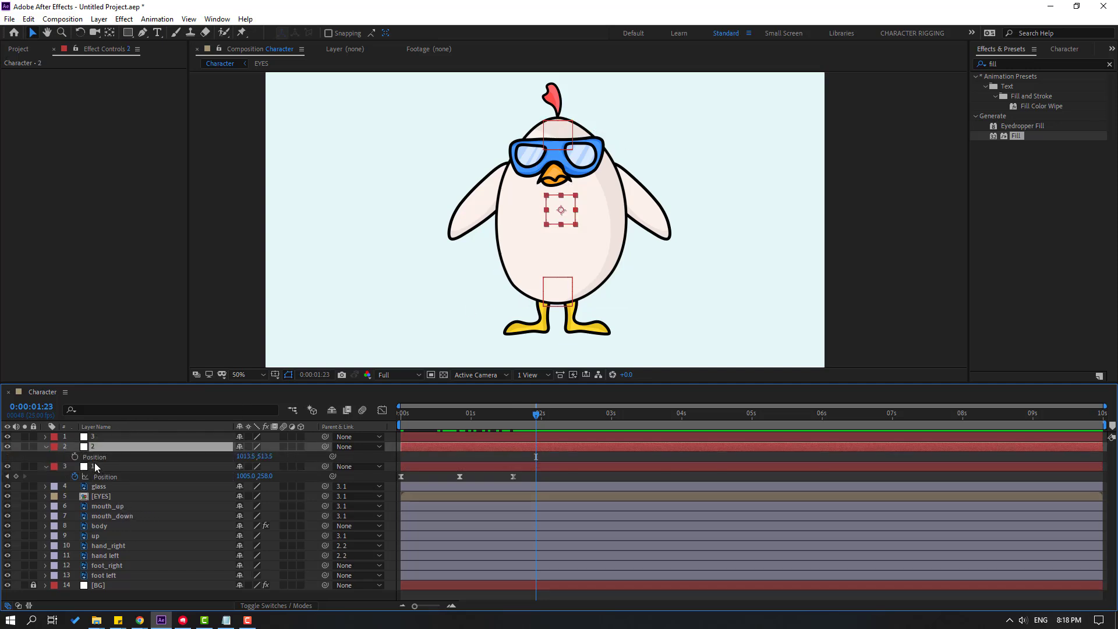
{"action": "left_click", "coordinate": [75, 457]}
{"action": "left_click", "coordinate": [543, 411]}
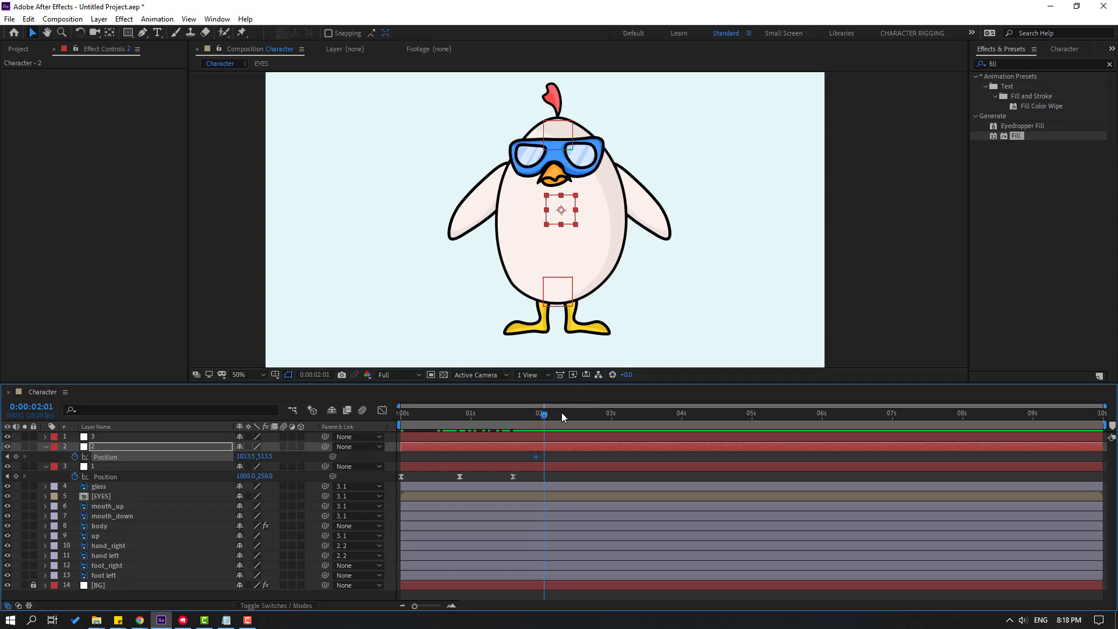
{"action": "left_click_drag", "start_coordinate": [570, 217], "coordinate": [569, 176]}
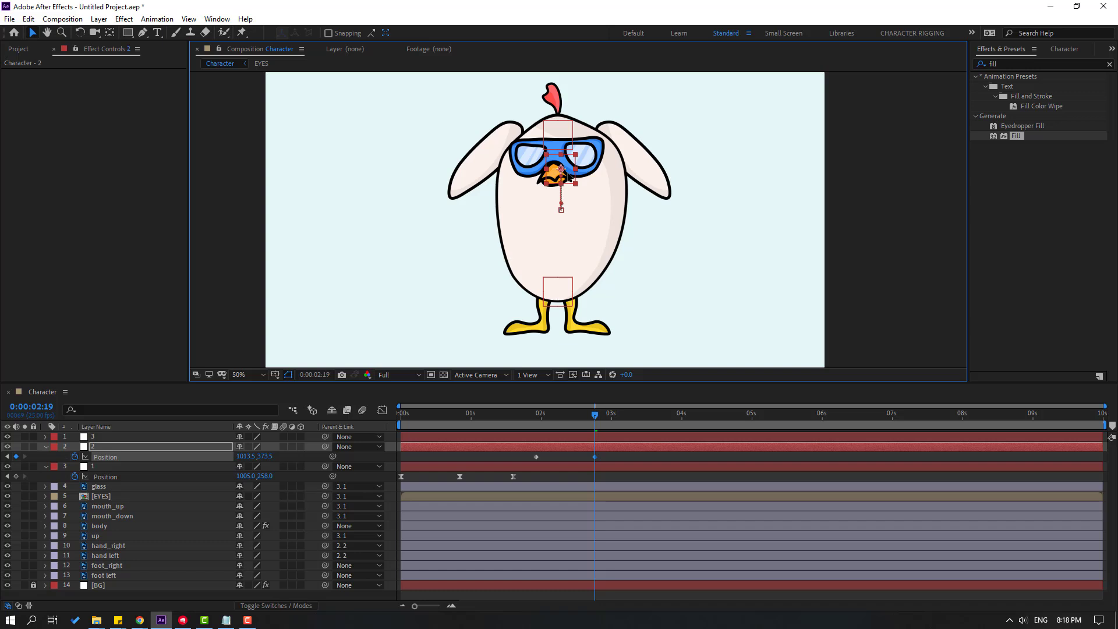
{"action": "left_click_drag", "start_coordinate": [594, 416], "coordinate": [537, 420]}
{"action": "left_click", "coordinate": [537, 421]}
Keyframe null 3's Position at 0:00:01:23 and pull it down at 0:00:02:19.
{"action": "left_click", "coordinate": [571, 300]}
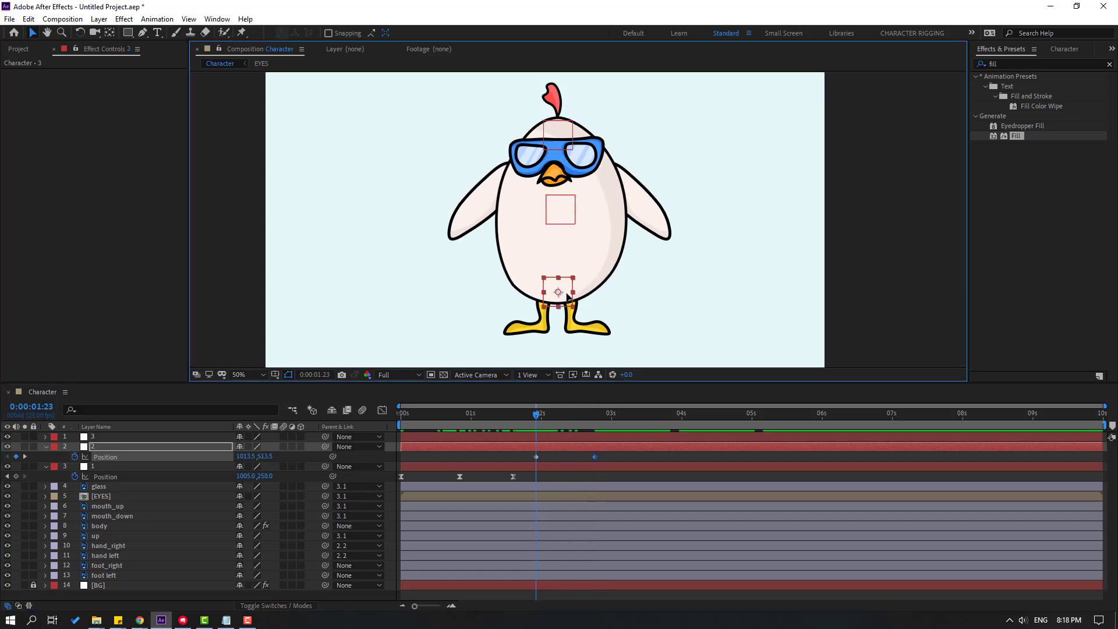
{"action": "key", "text": "p"}
{"action": "left_click", "coordinate": [74, 447]}
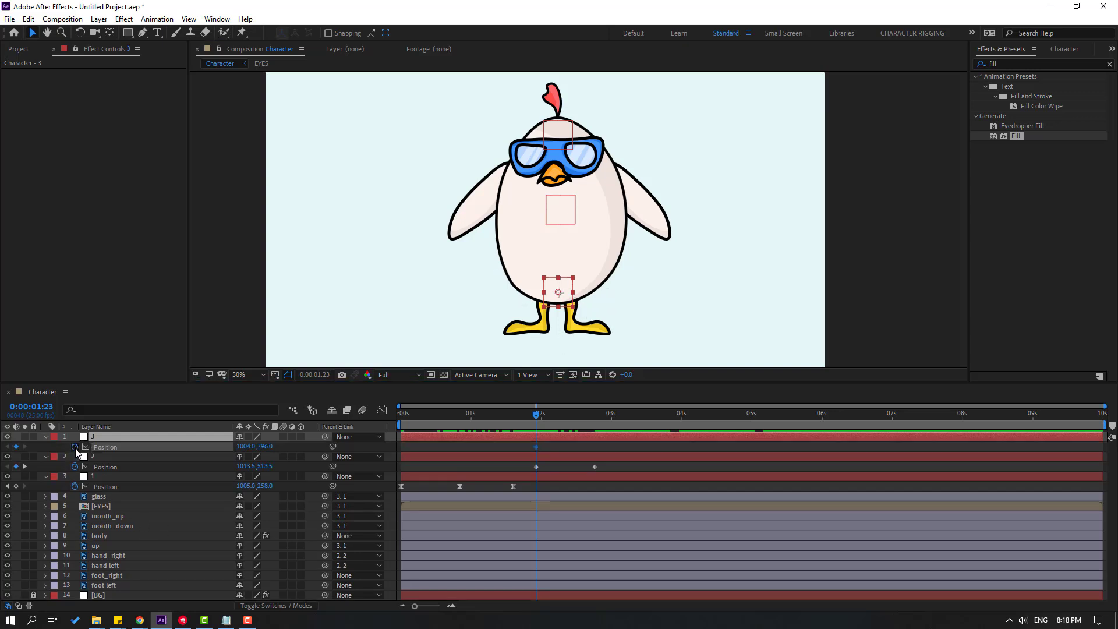
{"action": "left_click_drag", "start_coordinate": [547, 415], "coordinate": [596, 414]}
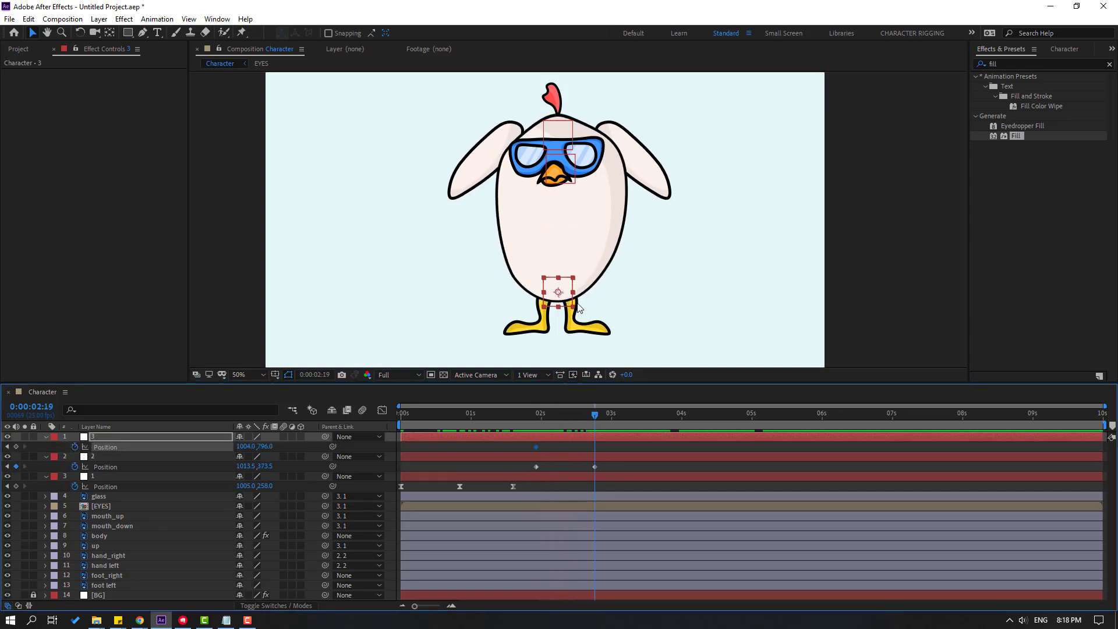
{"action": "left_click_drag", "start_coordinate": [565, 294], "coordinate": [564, 309]}
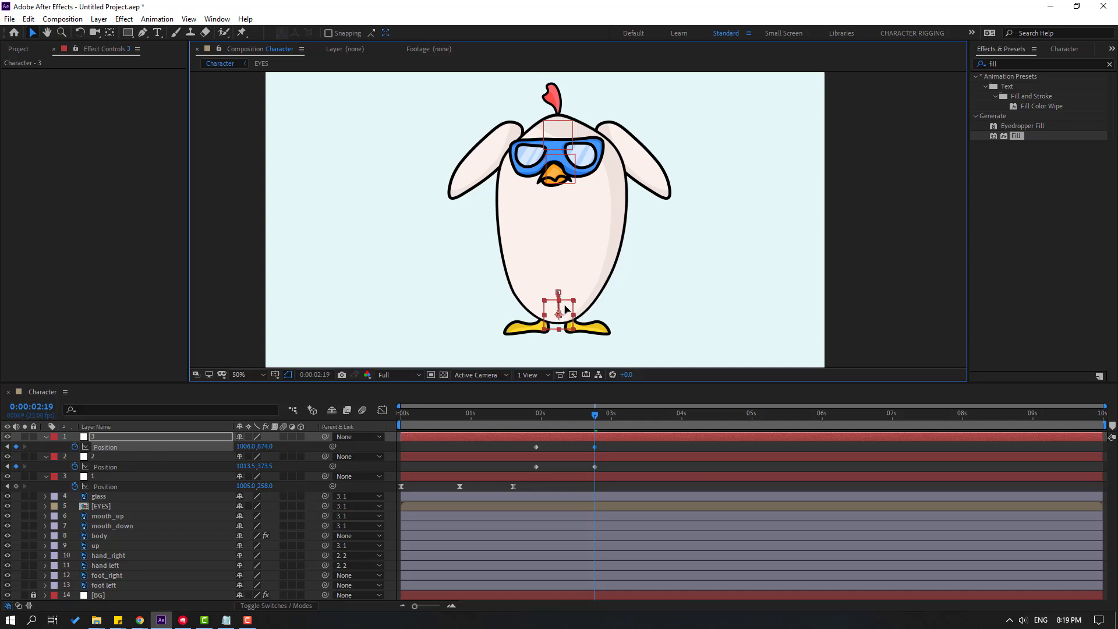
{"action": "left_click_drag", "start_coordinate": [548, 420], "coordinate": [580, 425]}
Preview the body animation and hide the goggles layer.
{"action": "key", "text": "space"}
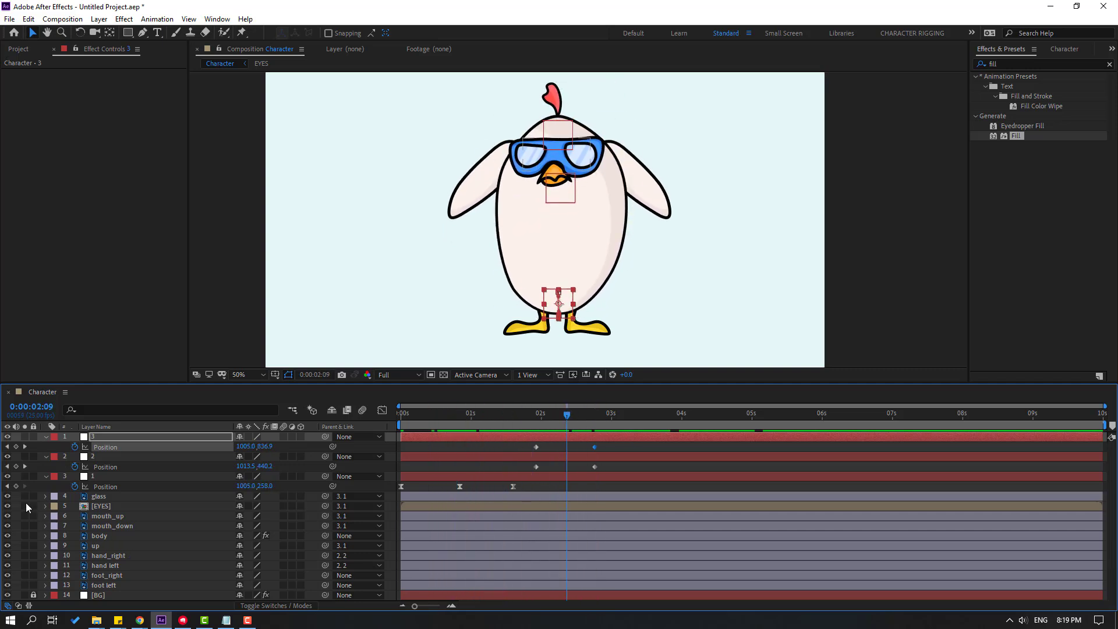
{"action": "left_click", "coordinate": [7, 495]}
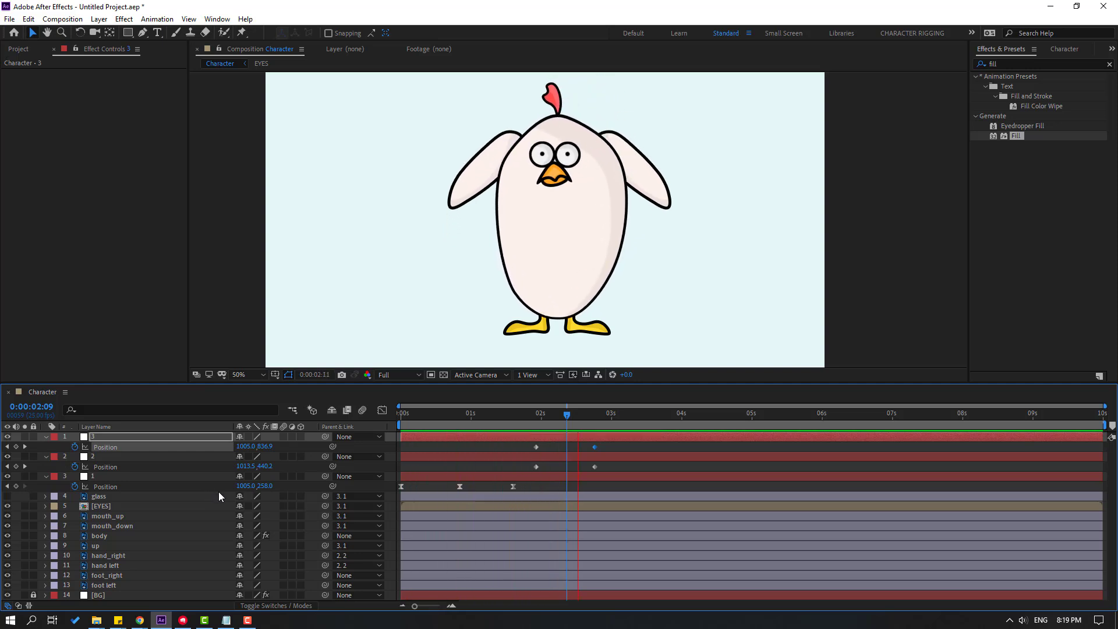
{"action": "left_click_drag", "start_coordinate": [558, 418], "coordinate": [569, 416]}
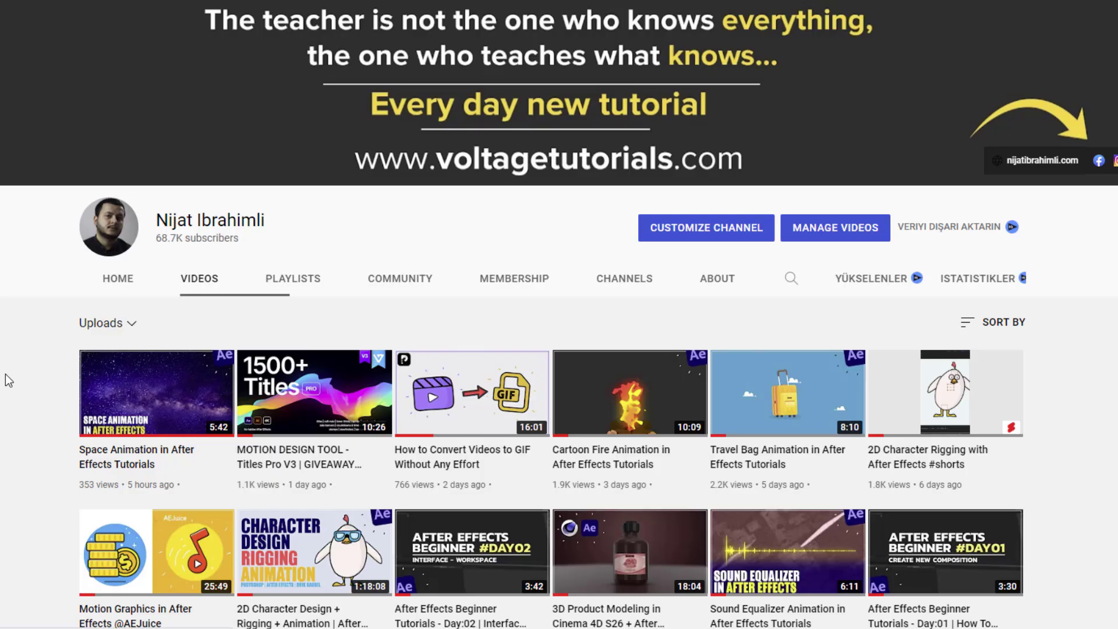
Scroll down through the channel's uploaded After Effects tutorials.
{"action": "scroll", "coordinate": [8, 352], "scroll_direction": "down", "scroll_amount": 3}
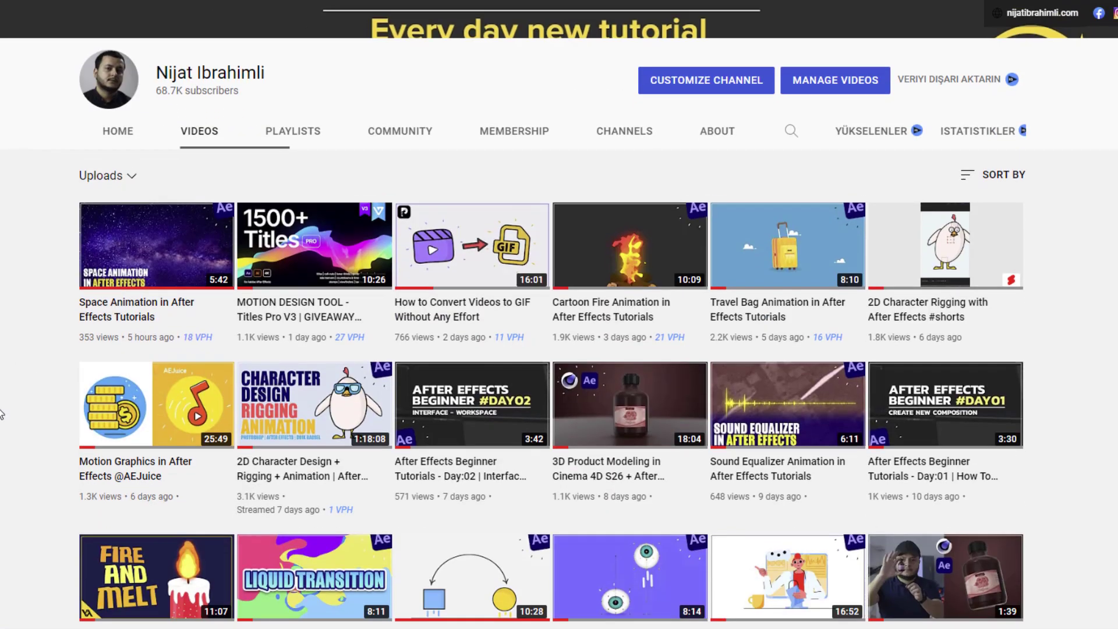